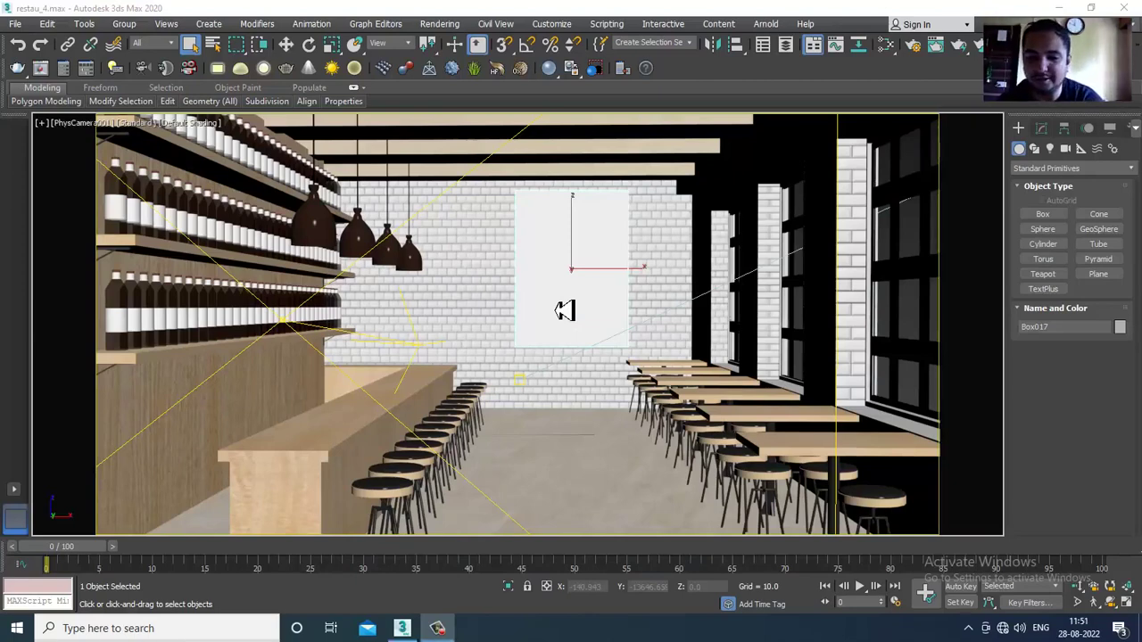
# Inspect the restaurant model and its plane light from outside in an enlarged perspective view
pyautogui.click(439, 629)
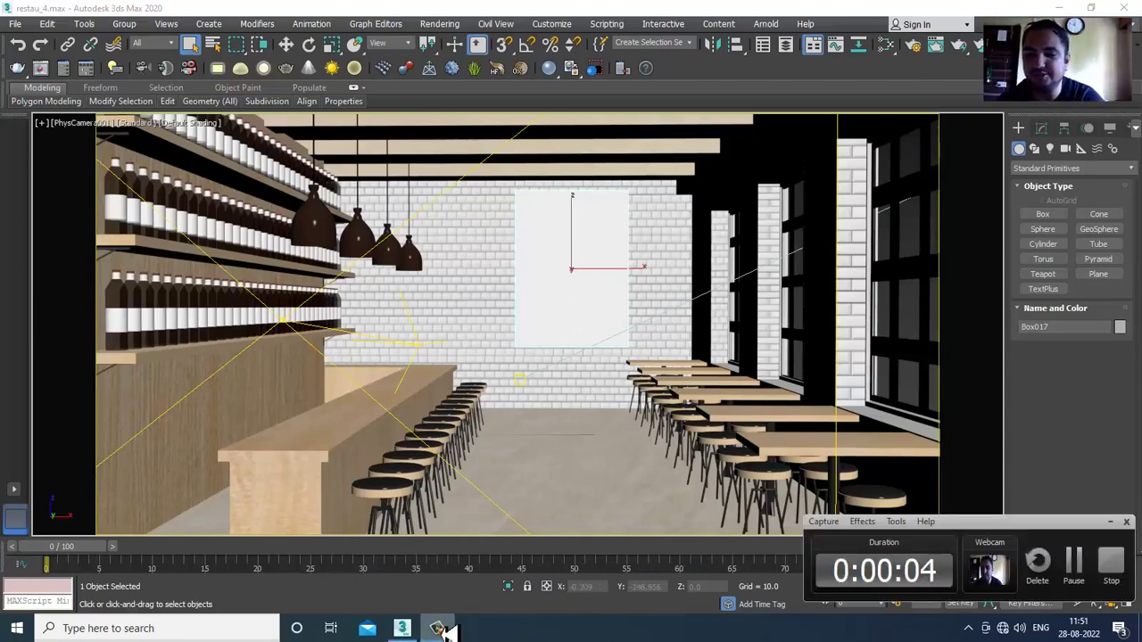
pyautogui.hotkey('alt', 'w')
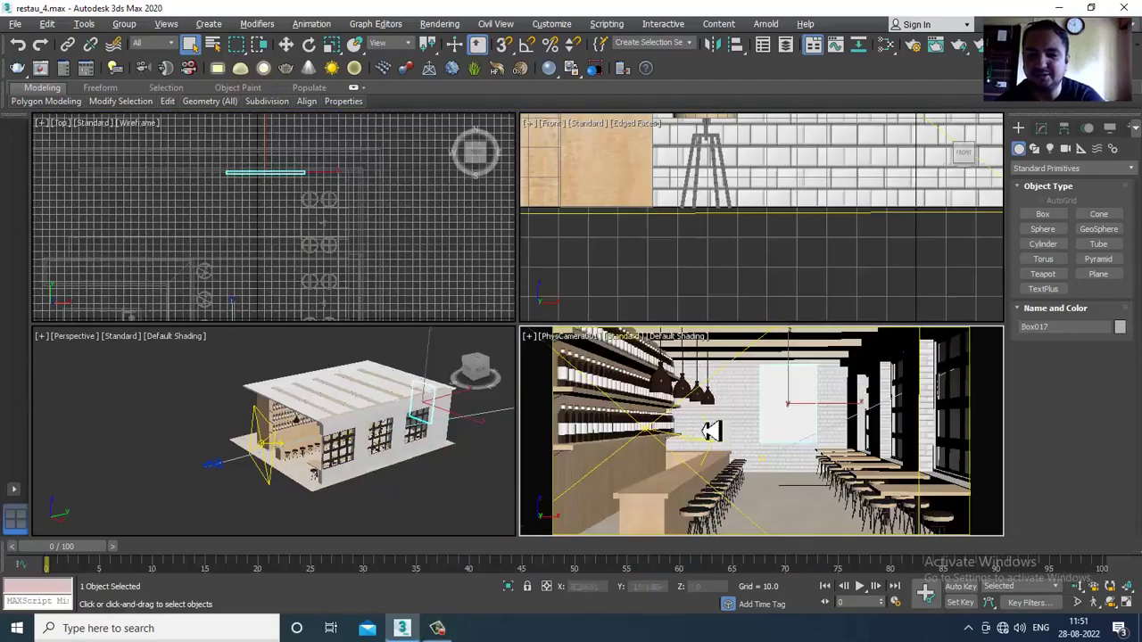
pyautogui.click(377, 502)
pyautogui.keyDown('alt'); pyautogui.moveTo(377, 502); pyautogui.dragTo(513, 495, button='middle'); pyautogui.keyUp('alt')
pyautogui.scroll(3, 427, 464)
pyautogui.hotkey('alt', 'w')
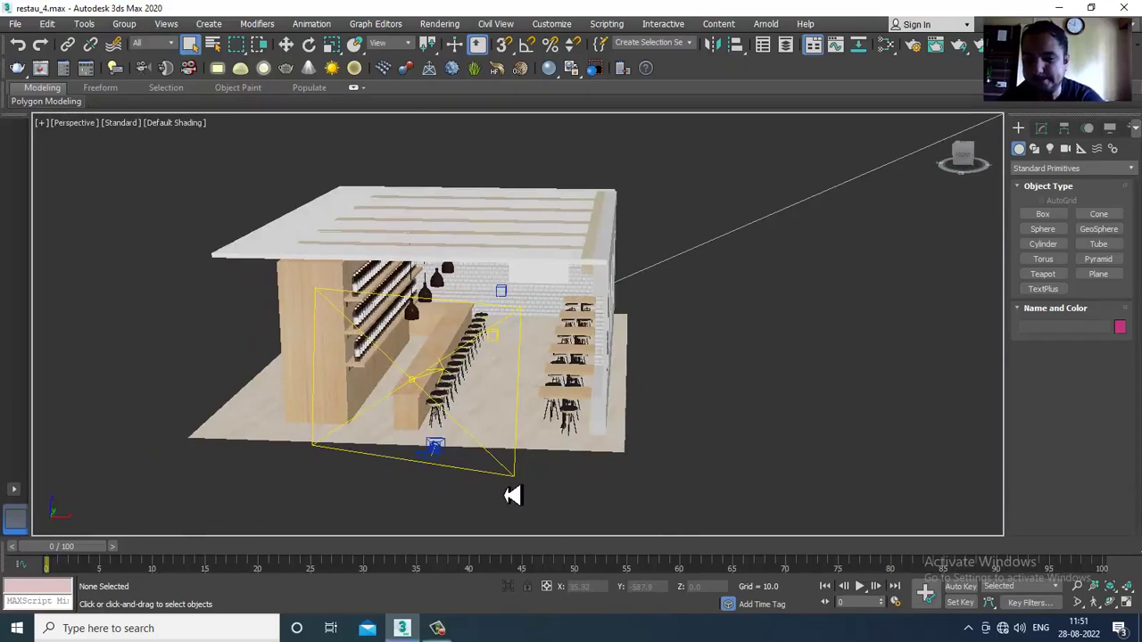
pyautogui.click(515, 488)
pyautogui.hotkey('alt', 'w')
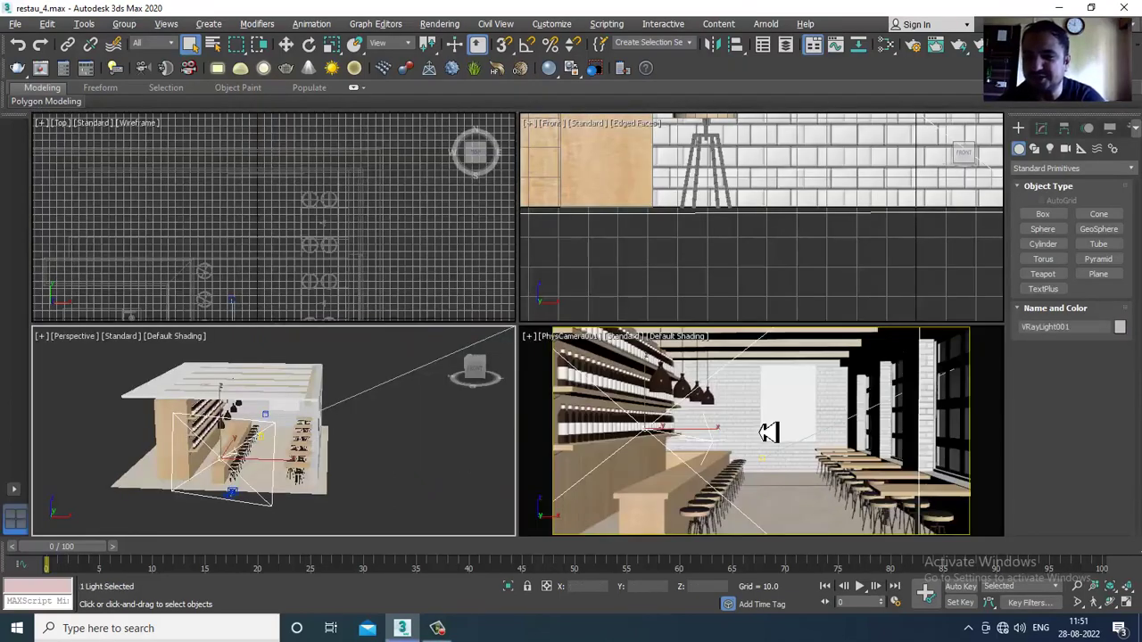
# Start a V-Ray IPR preview in the physical camera view
pyautogui.click(636, 349)
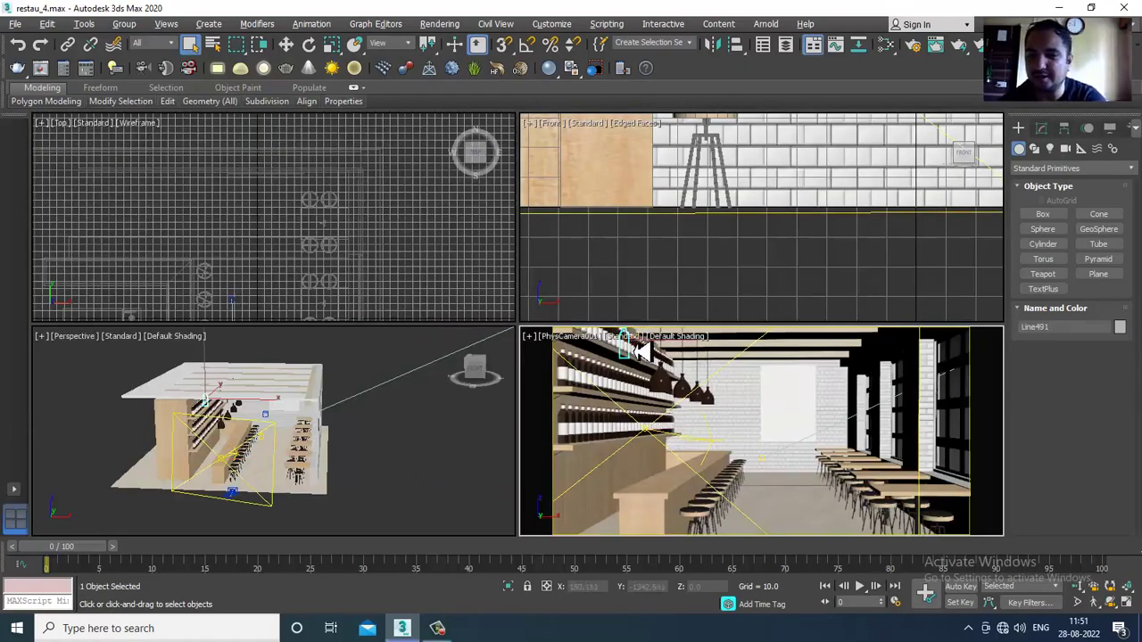
pyautogui.click(634, 339)
pyautogui.click(683, 369)
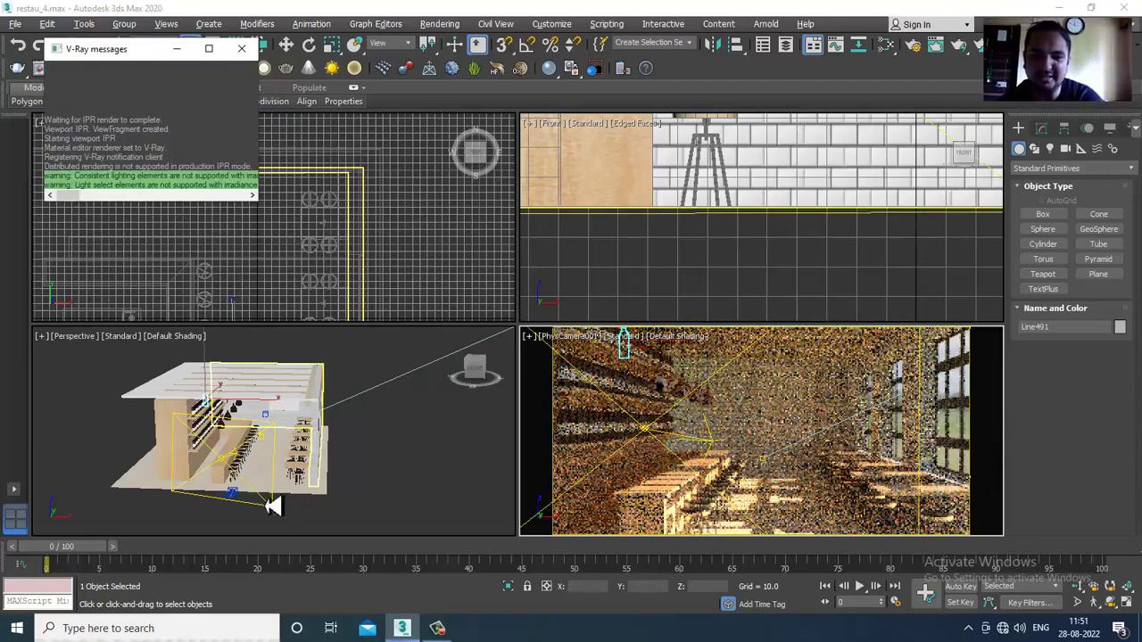
# Select the plane light at the camera end, show the perspective view as wireframe, and stop the camera view's V-Ray IPR
pyautogui.click(278, 515)
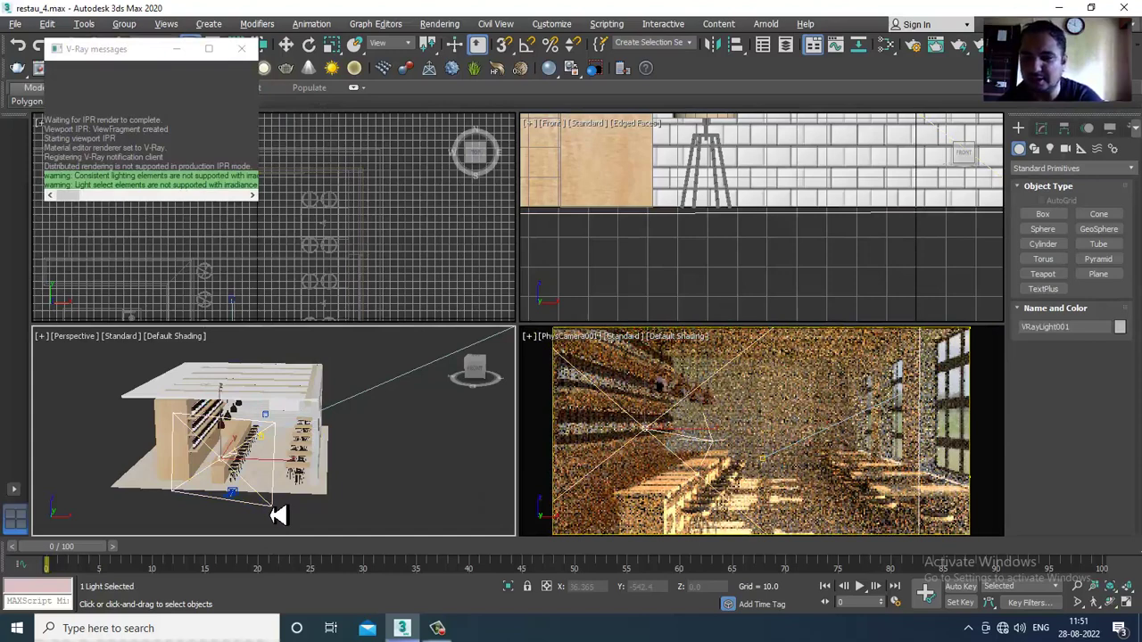
pyautogui.press('w')
pyautogui.scroll(-3, 295, 454)
pyautogui.moveTo(296, 454)
pyautogui.keyDown('alt'); pyautogui.mouseDown(button='middle')
pyautogui.moveTo(339, 473)
pyautogui.moveTo(380, 464)
pyautogui.moveTo(351, 466)
pyautogui.moveTo(396, 446)
pyautogui.moveTo(402, 509)
pyautogui.moveTo(382, 489)
pyautogui.mouseUp(button='middle'); pyautogui.keyUp('alt')
pyautogui.press('F3')
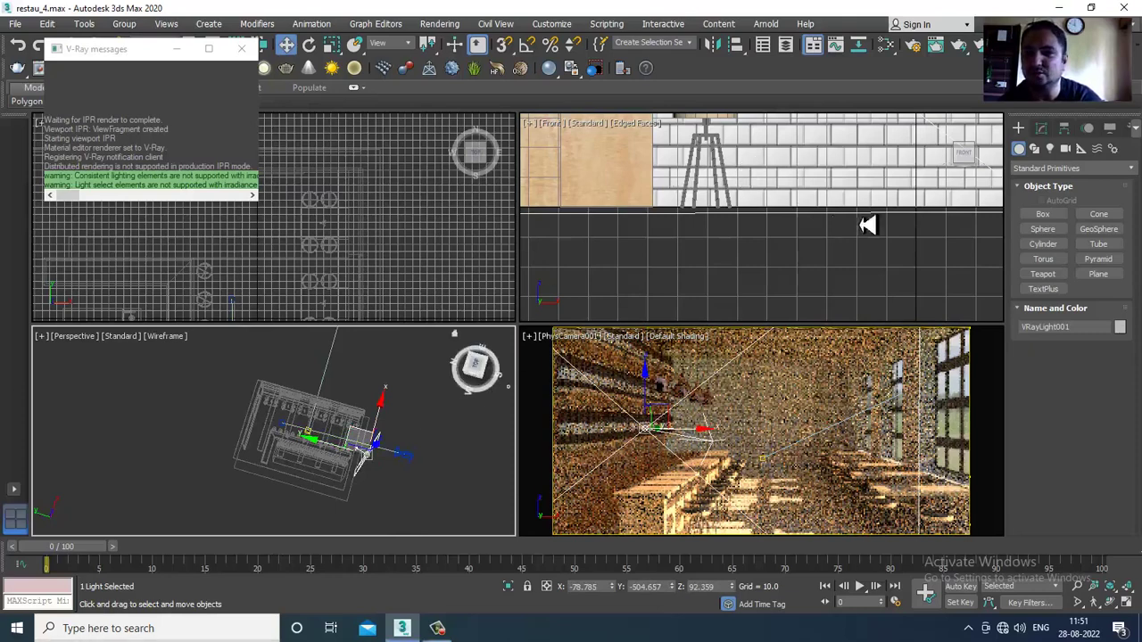
pyautogui.click(628, 339)
pyautogui.click(683, 384)
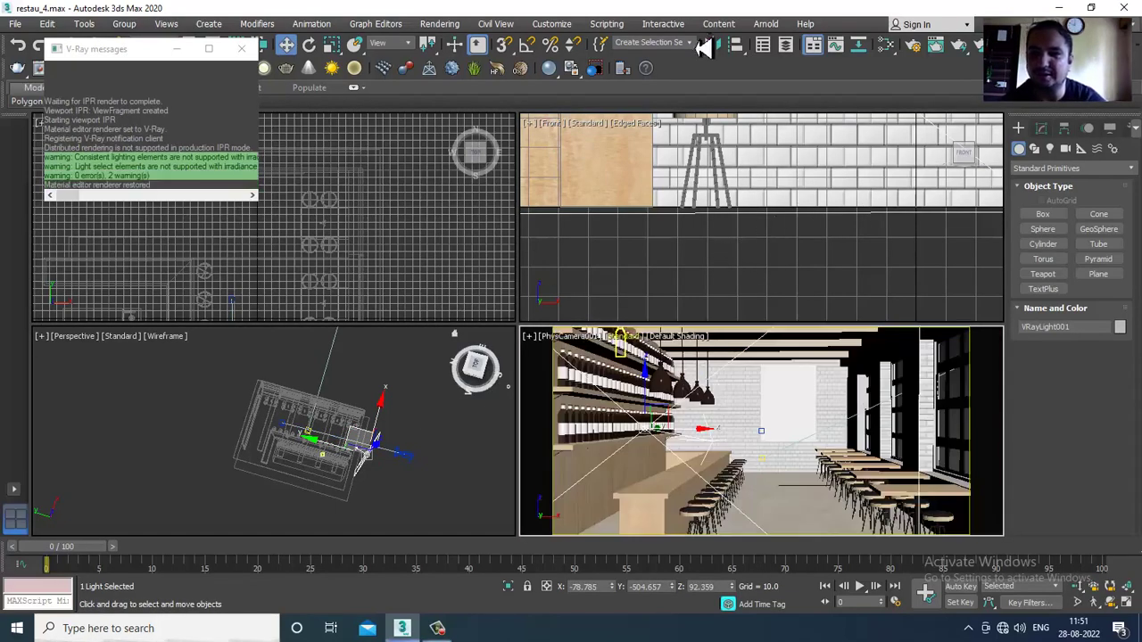
# Mirror a copy of the selected plane light along the Y axis and move it to the back end of the room
pyautogui.click(719, 51)
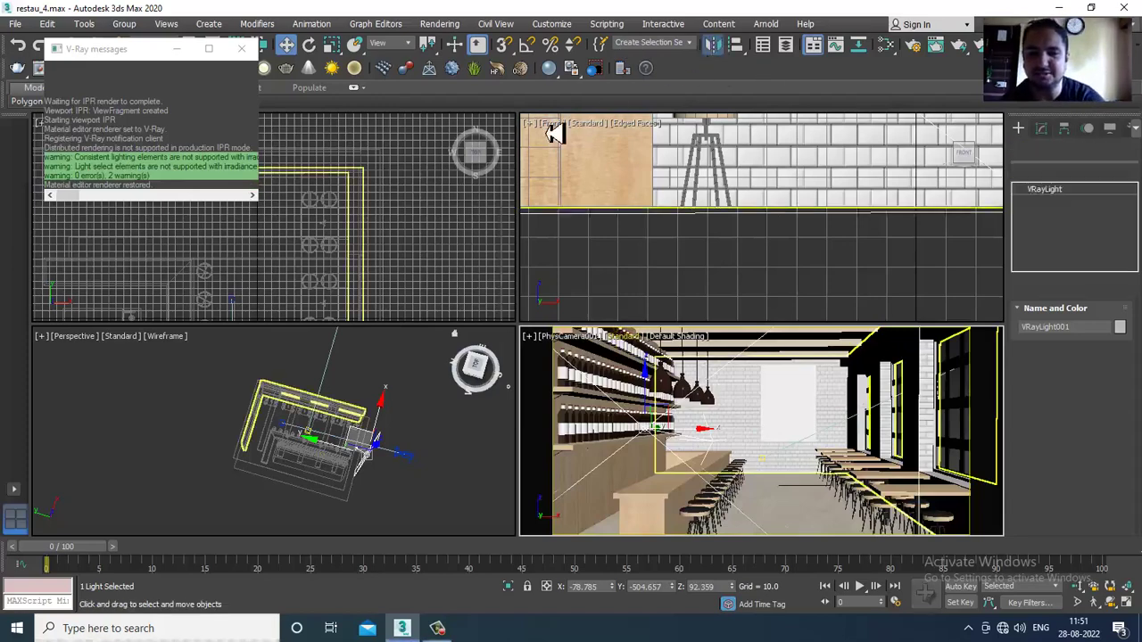
pyautogui.click(551, 258)
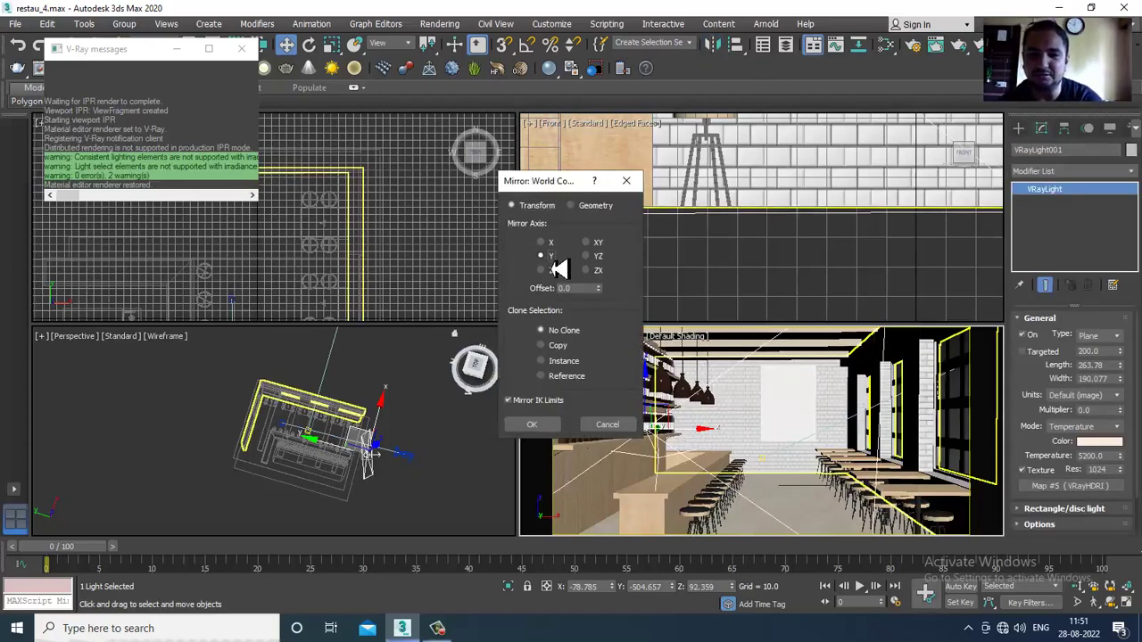
pyautogui.click(535, 424)
pyautogui.moveTo(275, 455); pyautogui.dragTo(227, 457)
pyautogui.keyDown('alt'); pyautogui.moveTo(401, 426); pyautogui.dragTo(331, 415, button='middle'); pyautogui.keyUp('alt')
pyautogui.moveTo(331, 416); pyautogui.dragTo(268, 419)
pyautogui.keyDown('alt'); pyautogui.moveTo(267, 420); pyautogui.dragTo(216, 477, button='middle'); pyautogui.keyUp('alt')
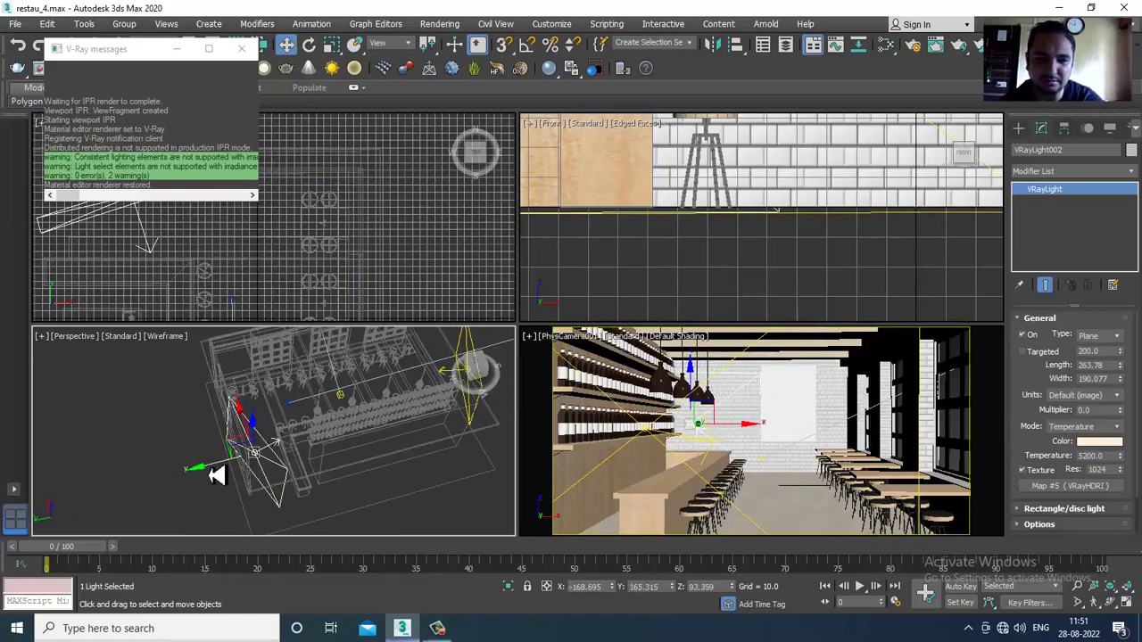
# Rotate the mirrored plane light at the back end so it faces diagonally into the room
pyautogui.press('e')
pyautogui.moveTo(269, 509); pyautogui.dragTo(272, 505)
pyautogui.keyDown('alt'); pyautogui.moveTo(272, 505); pyautogui.dragTo(402, 428, button='middle'); pyautogui.keyUp('alt')
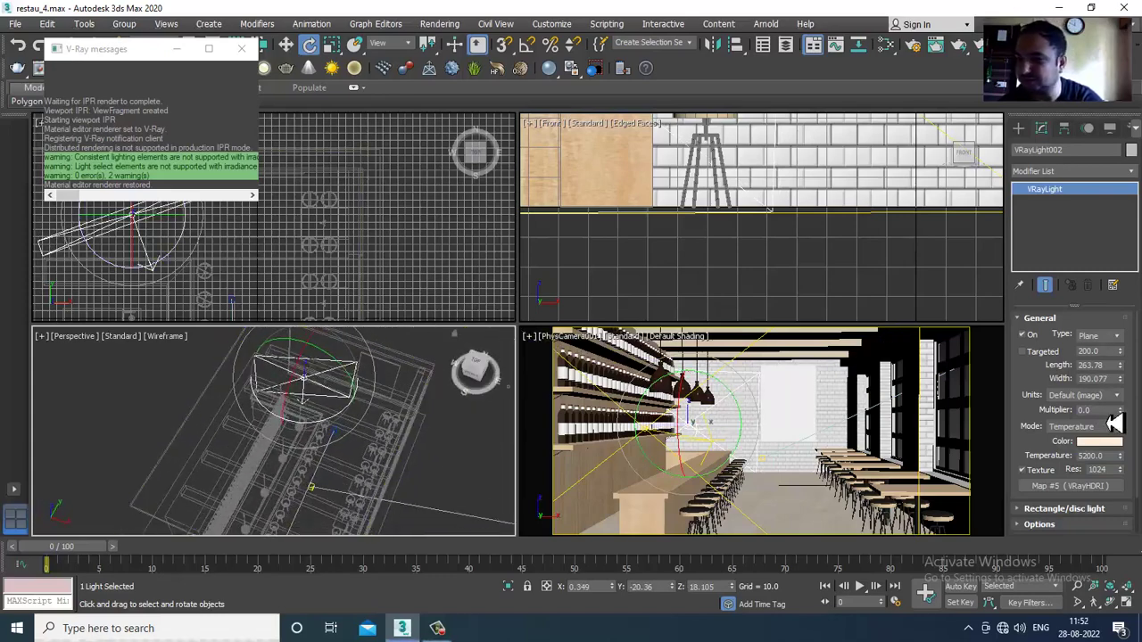
# Select the original plane light at the camera end and set its multiplier to 0.05
pyautogui.keyDown('alt'); pyautogui.moveTo(596, 422); pyautogui.dragTo(240, 546, button='middle'); pyautogui.keyUp('alt')
pyautogui.click(258, 521)
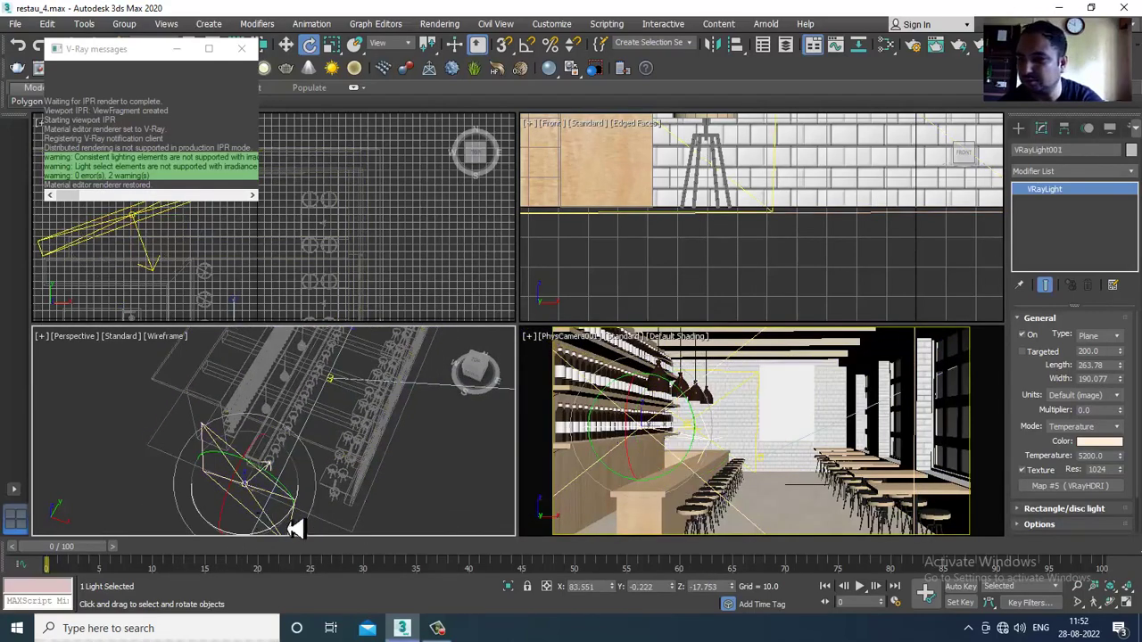
pyautogui.click(1121, 412)
pyautogui.moveTo(1106, 410); pyautogui.dragTo(1017, 422)
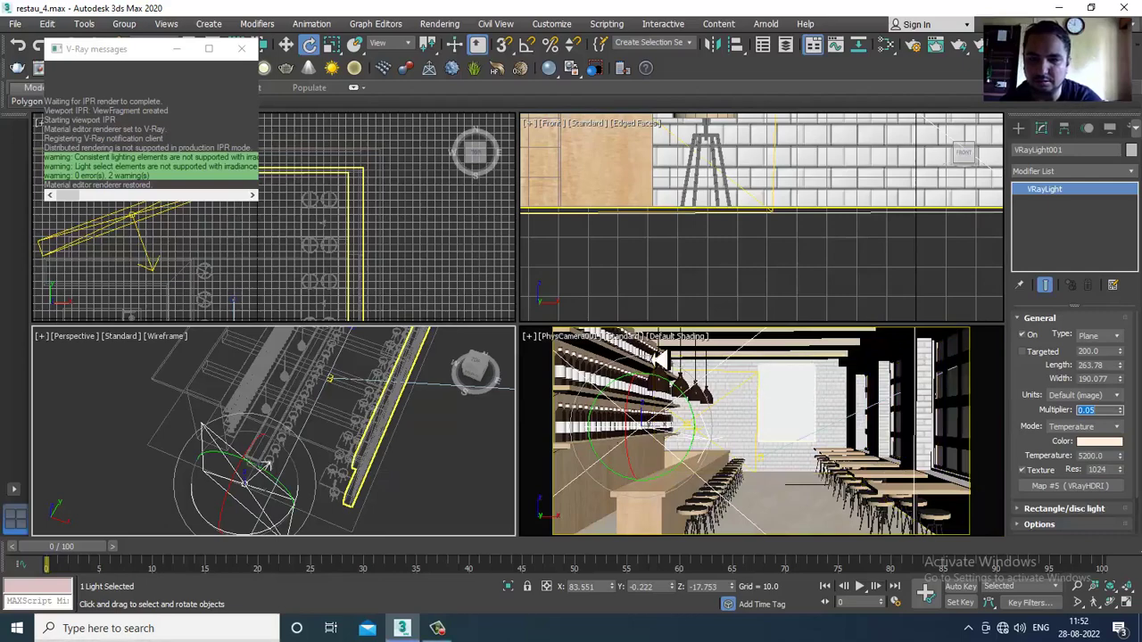
# Restart V-Ray IPR in the camera view and check the option settings of both plane lights
pyautogui.click(632, 338)
pyautogui.click(670, 359)
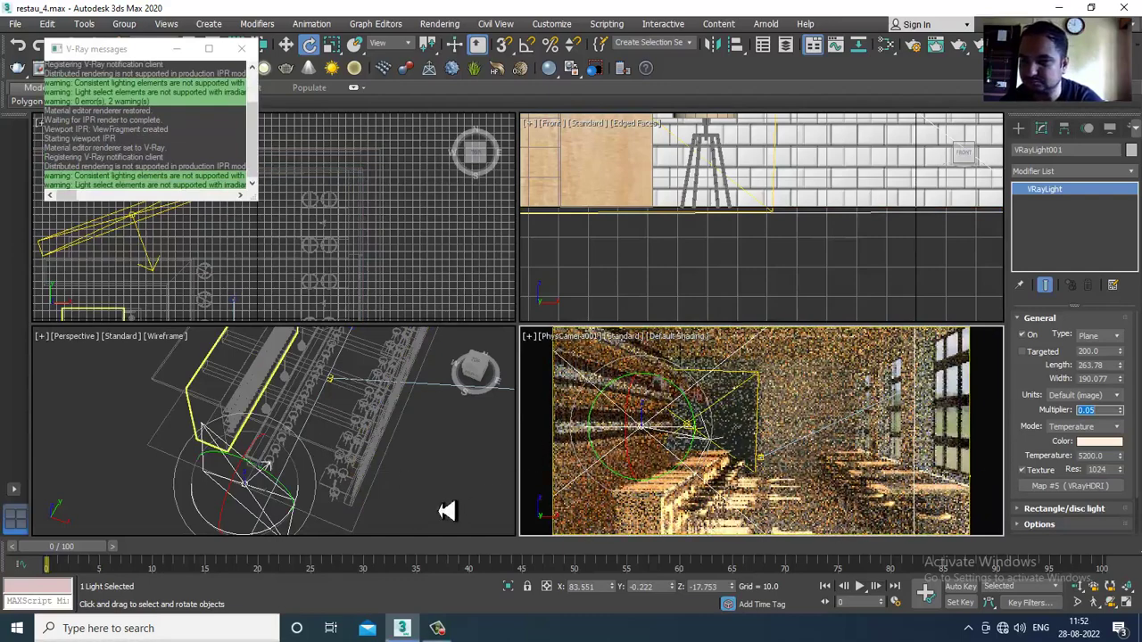
pyautogui.click(1040, 526)
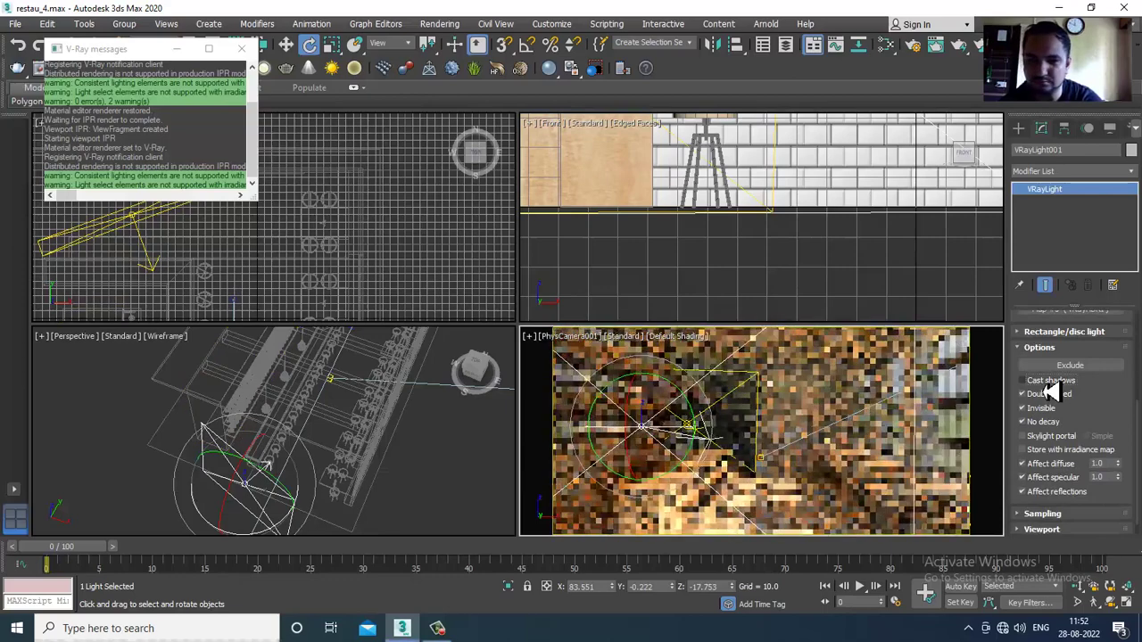
pyautogui.keyDown('alt'); pyautogui.moveTo(229, 472); pyautogui.dragTo(249, 361, button='middle'); pyautogui.keyUp('alt')
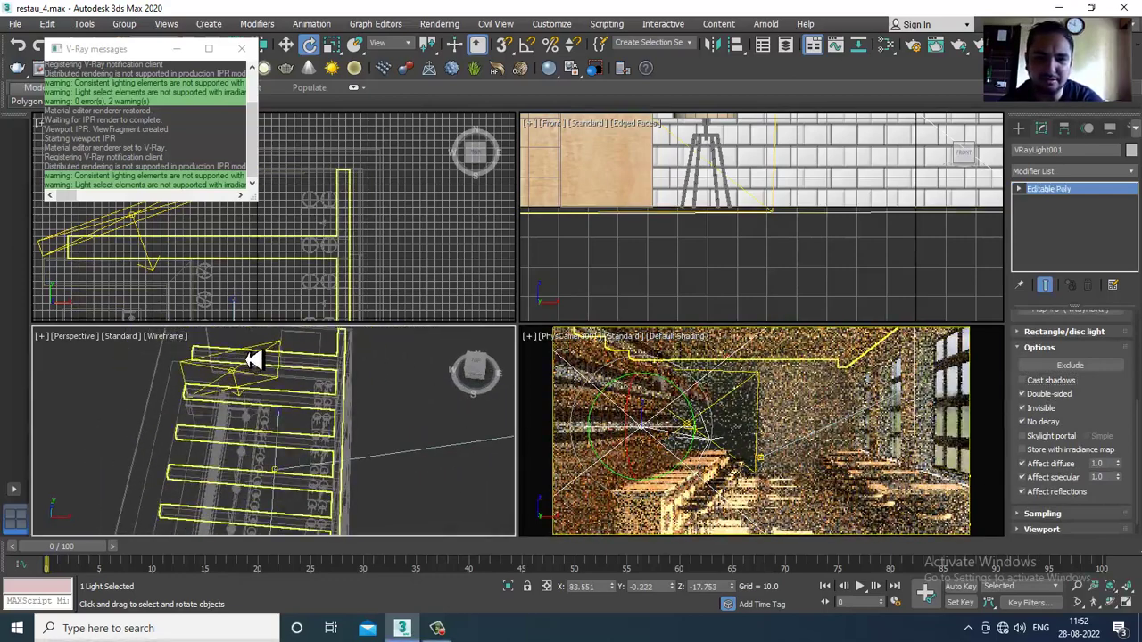
pyautogui.click(253, 360)
pyautogui.click(268, 354)
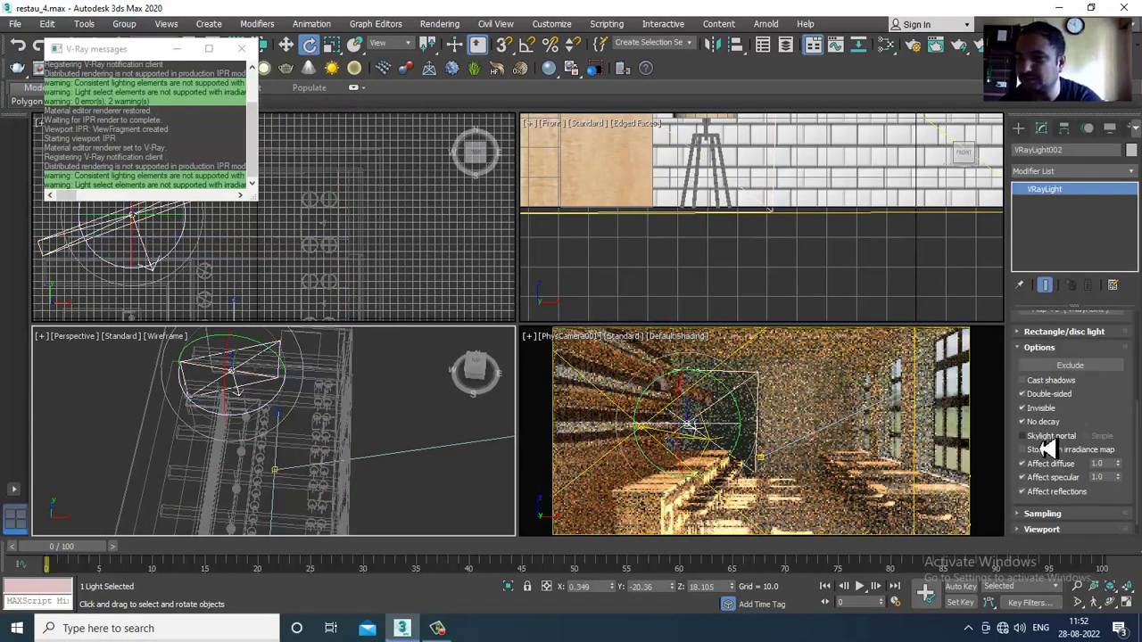
# Raise the mirrored plane light at the back end to about Z 145
pyautogui.keyDown('alt'); pyautogui.moveTo(357, 502); pyautogui.dragTo(314, 467, button='middle'); pyautogui.keyUp('alt')
pyautogui.press('w')
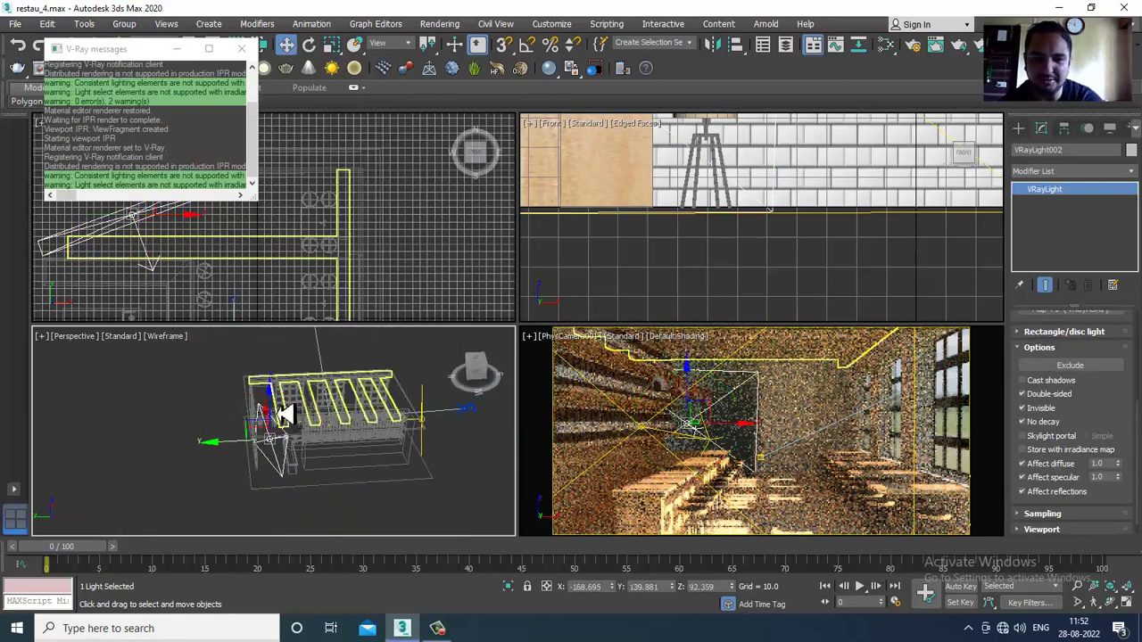
pyautogui.moveTo(276, 403); pyautogui.dragTo(278, 395)
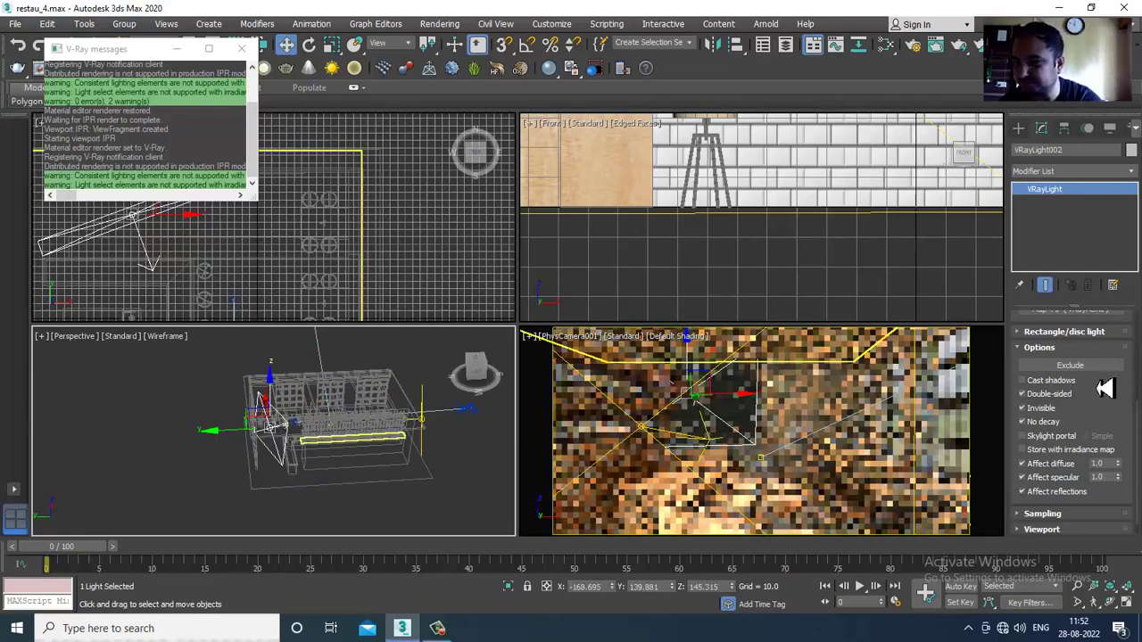
# Delete the mirrored plane light and stop the V-Ray IPR preview in the camera view
pyautogui.scroll(2, 1104, 388)
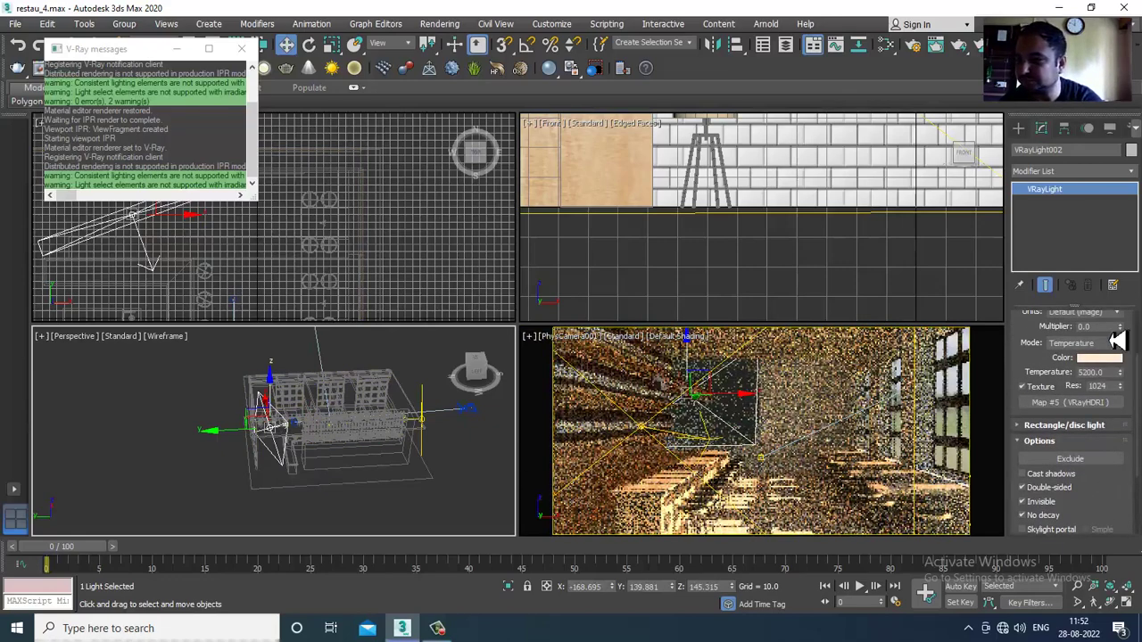
pyautogui.click(644, 477)
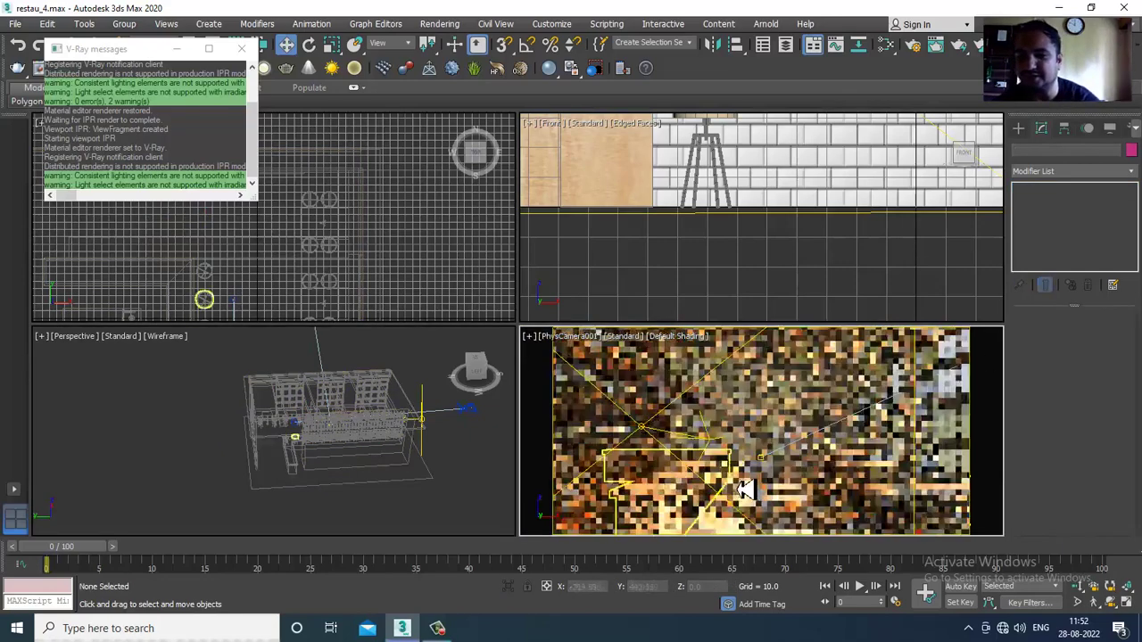
pyautogui.click(627, 344)
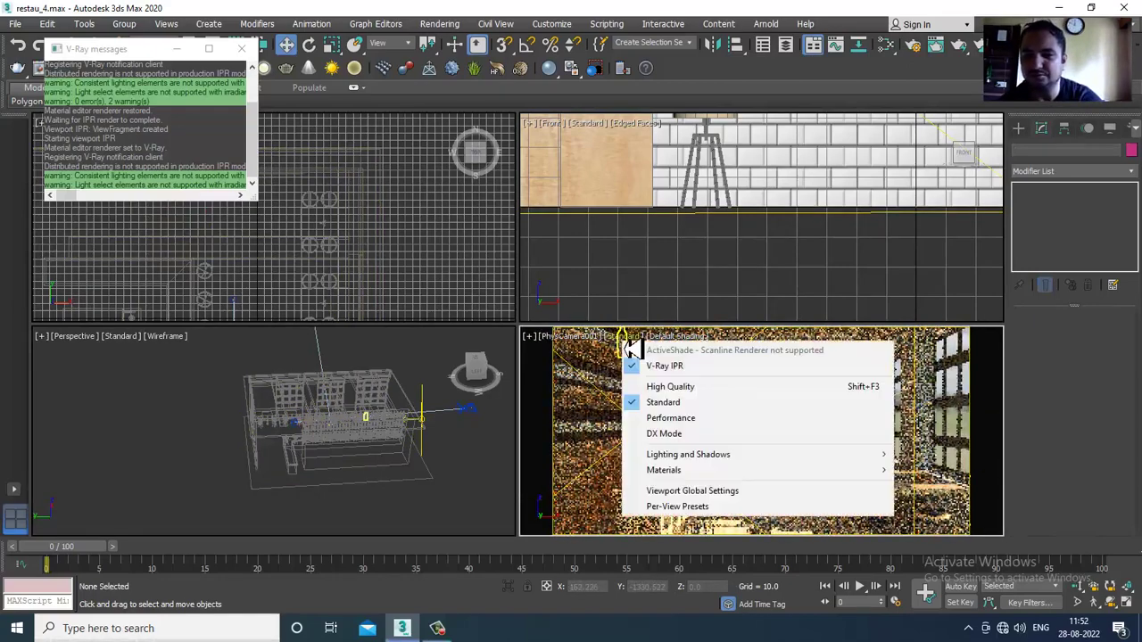
pyautogui.click(658, 366)
# Create a new rectangular VRayLight plane in the left view, covering the wall area at the back end of the room
pyautogui.keyDown('alt'); pyautogui.moveTo(422, 431); pyautogui.dragTo(471, 395, button='middle'); pyautogui.keyUp('alt')
pyautogui.click(1018, 130)
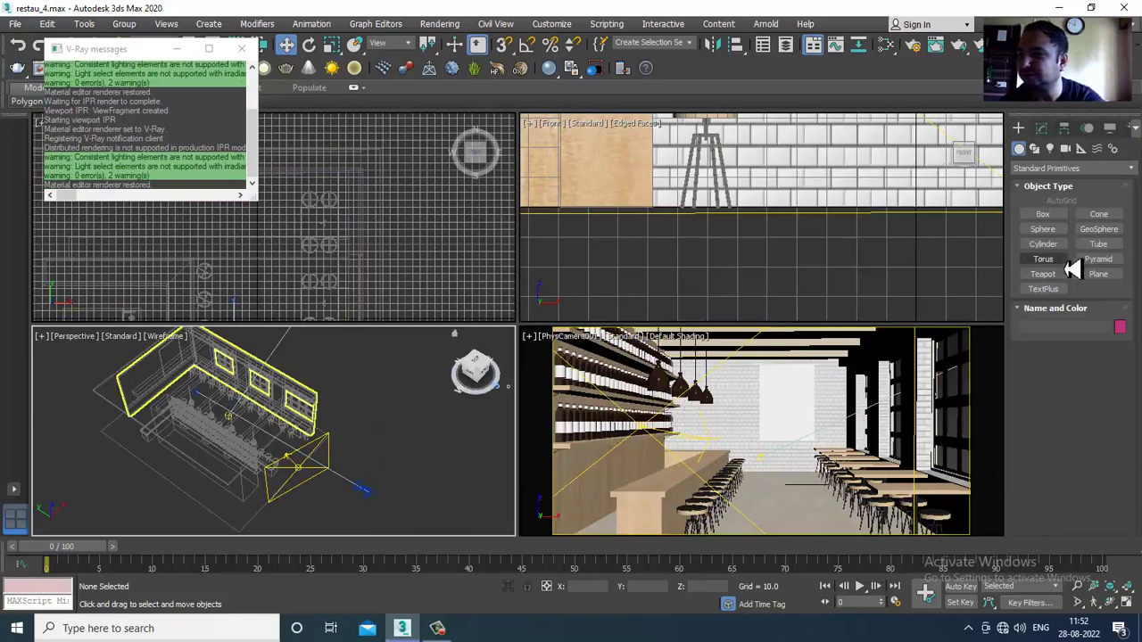
pyautogui.click(1050, 148)
pyautogui.click(1053, 169)
pyautogui.click(1057, 222)
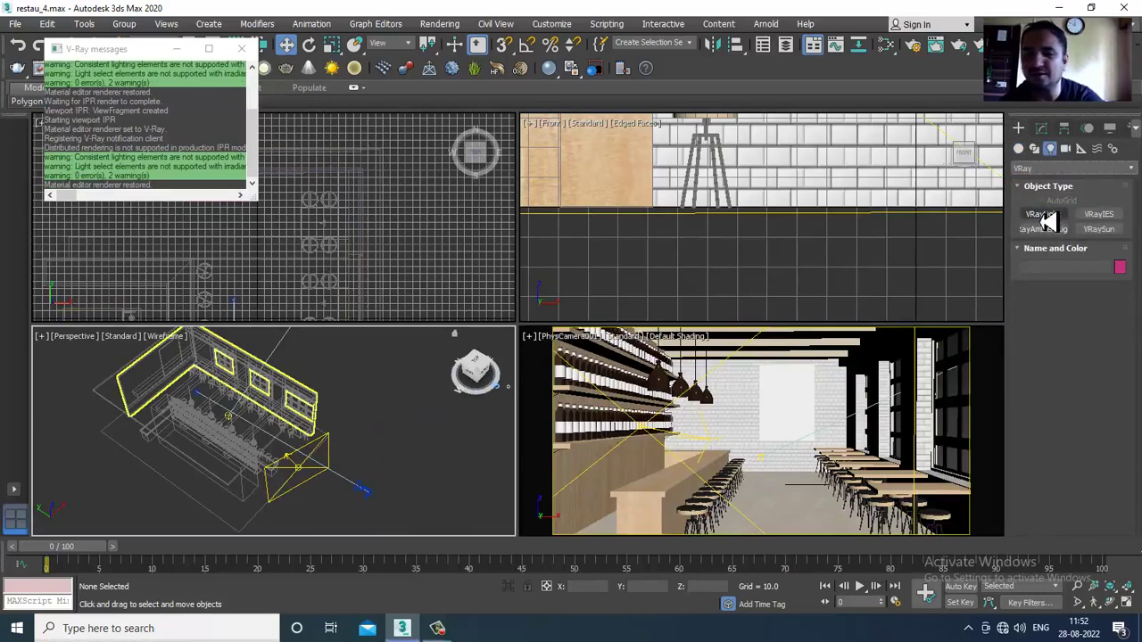
pyautogui.click(1043, 214)
pyautogui.scroll(3, 311, 438)
pyautogui.hotkey('alt', 'w')
pyautogui.scroll(-3, 306, 431)
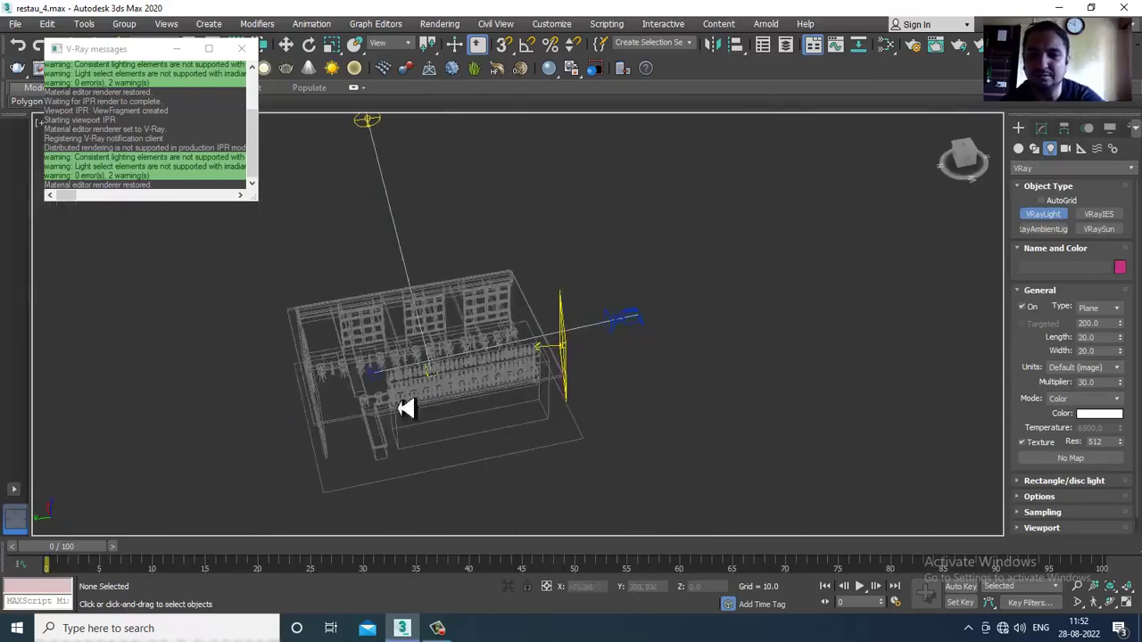
pyautogui.hotkey('alt', 'w')
pyautogui.hotkey('alt', 'w')
pyautogui.scroll(-4, 645, 473)
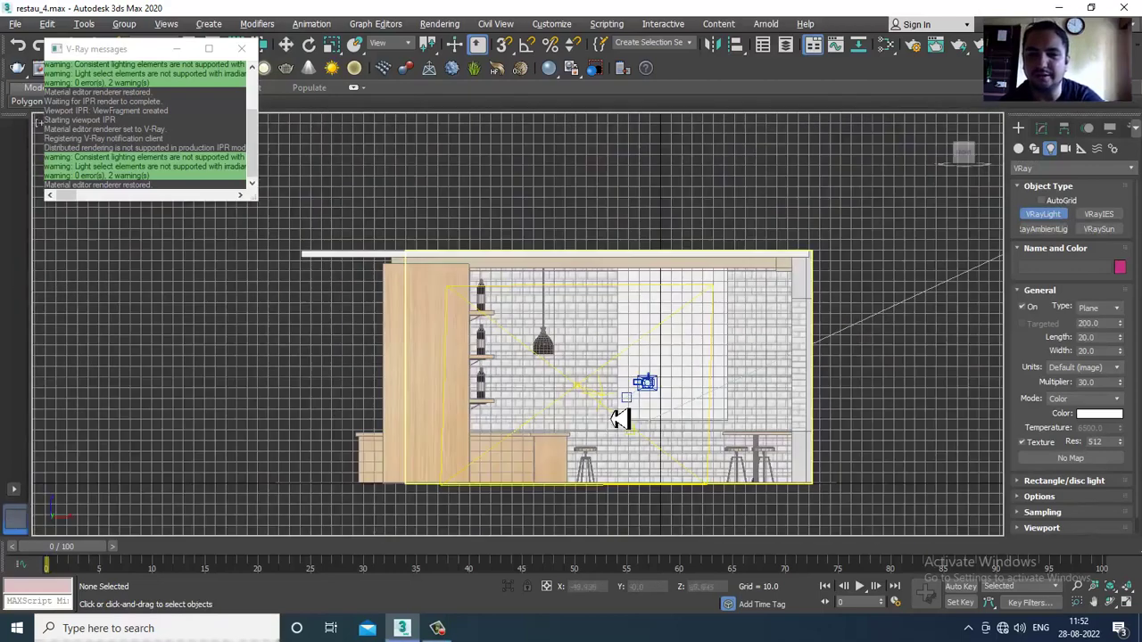
pyautogui.hotkey('alt', 'w')
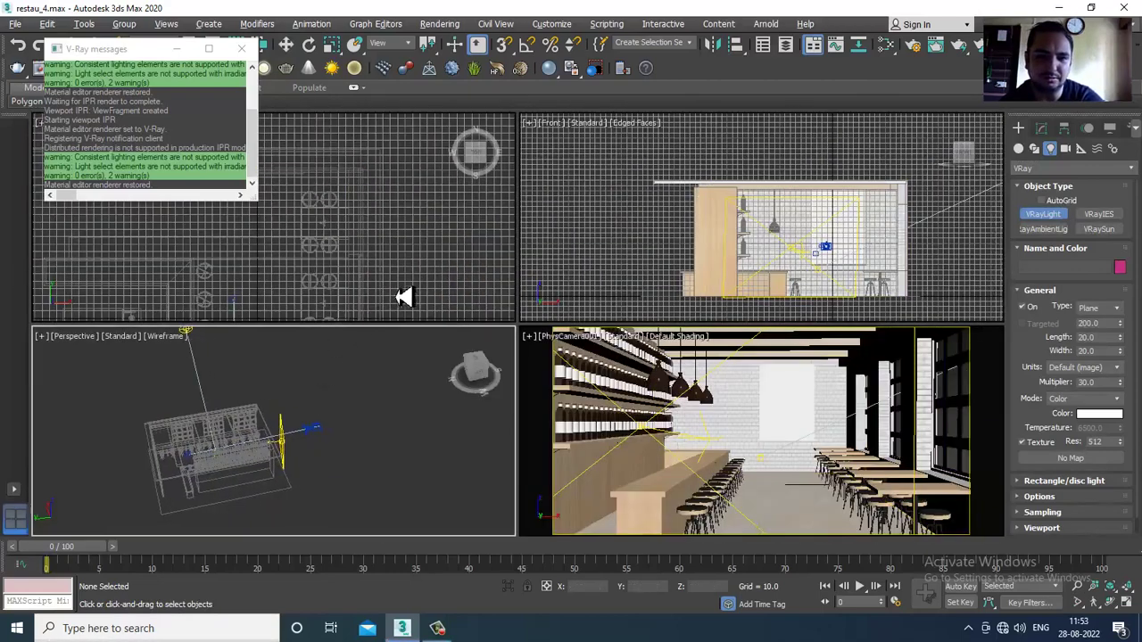
pyautogui.press('f')
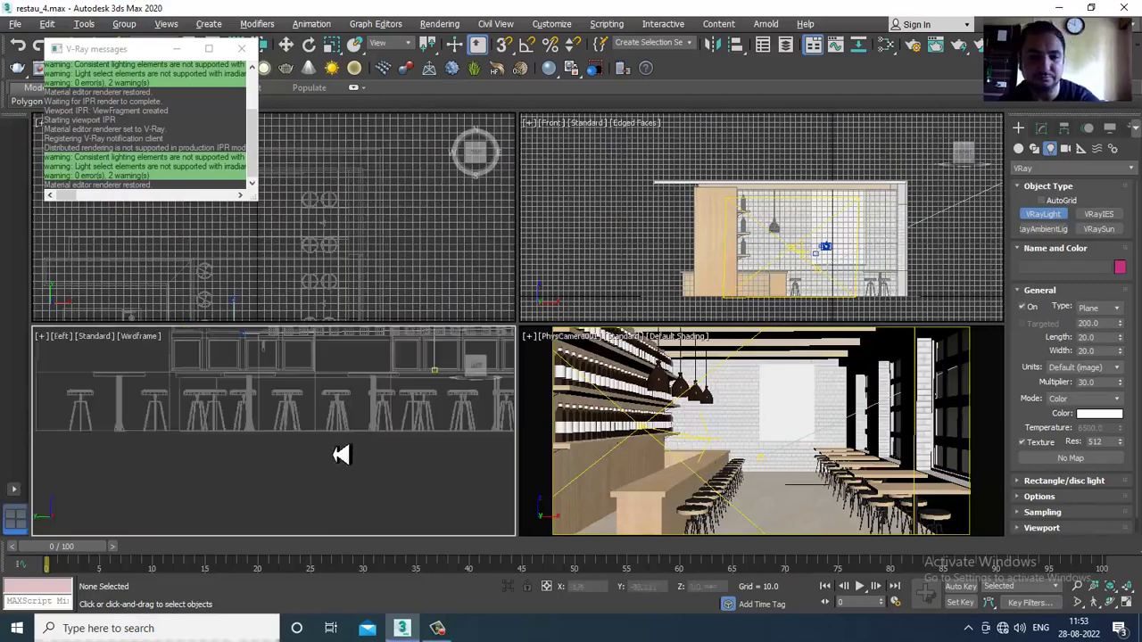
pyautogui.hotkey('alt', 'w')
pyautogui.scroll(2, 330, 343)
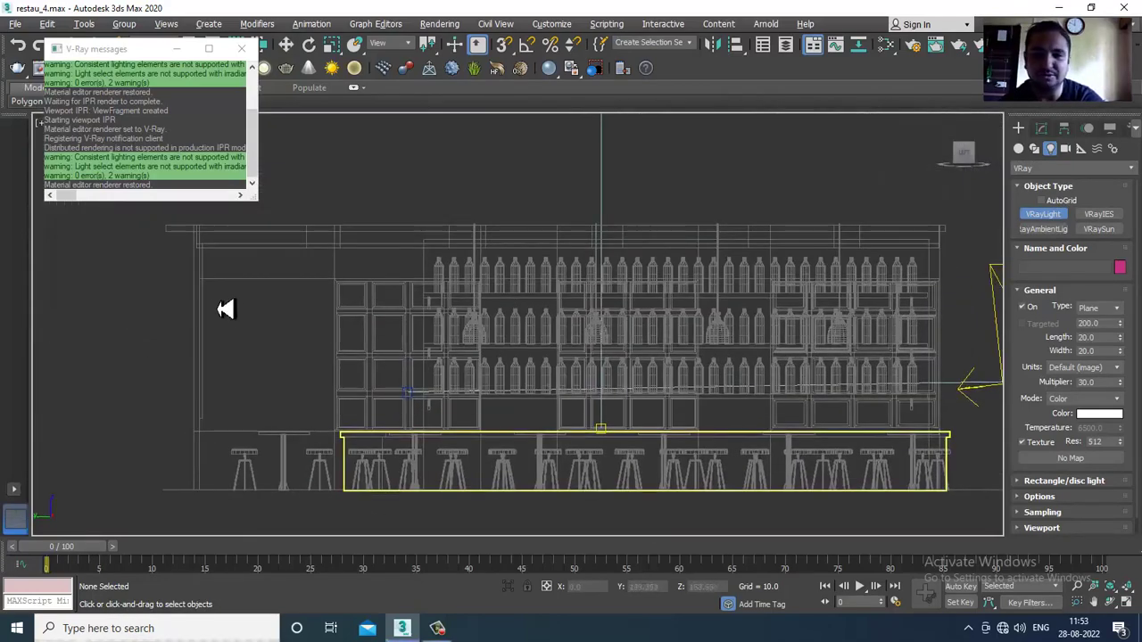
pyautogui.moveTo(223, 291); pyautogui.dragTo(428, 464)
# Move the new plane light to the bar side of the room's back end and rotate it to about 49.71 degrees around Z
pyautogui.press('w')
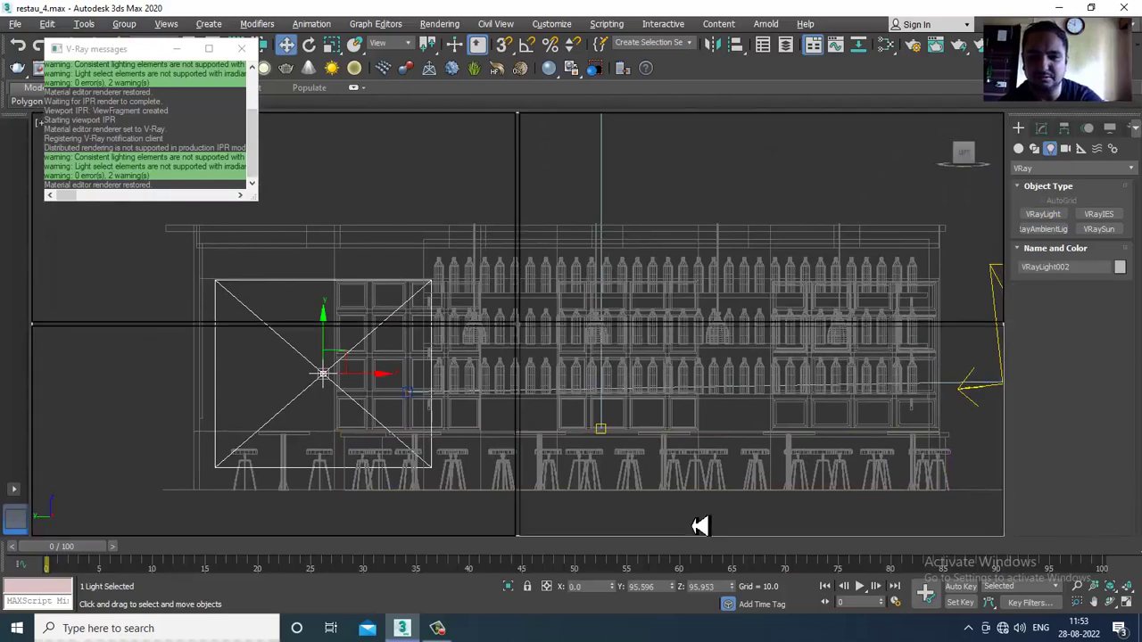
pyautogui.hotkey('alt', 'w')
pyautogui.press('p')
pyautogui.keyDown('alt'); pyautogui.moveTo(407, 428); pyautogui.dragTo(327, 408, button='middle'); pyautogui.keyUp('alt')
pyautogui.hotkey('alt', 'w')
pyautogui.keyDown('alt'); pyautogui.moveTo(428, 377); pyautogui.dragTo(612, 348, button='middle'); pyautogui.keyUp('alt')
pyautogui.moveTo(592, 357); pyautogui.dragTo(523, 332)
pyautogui.press('e')
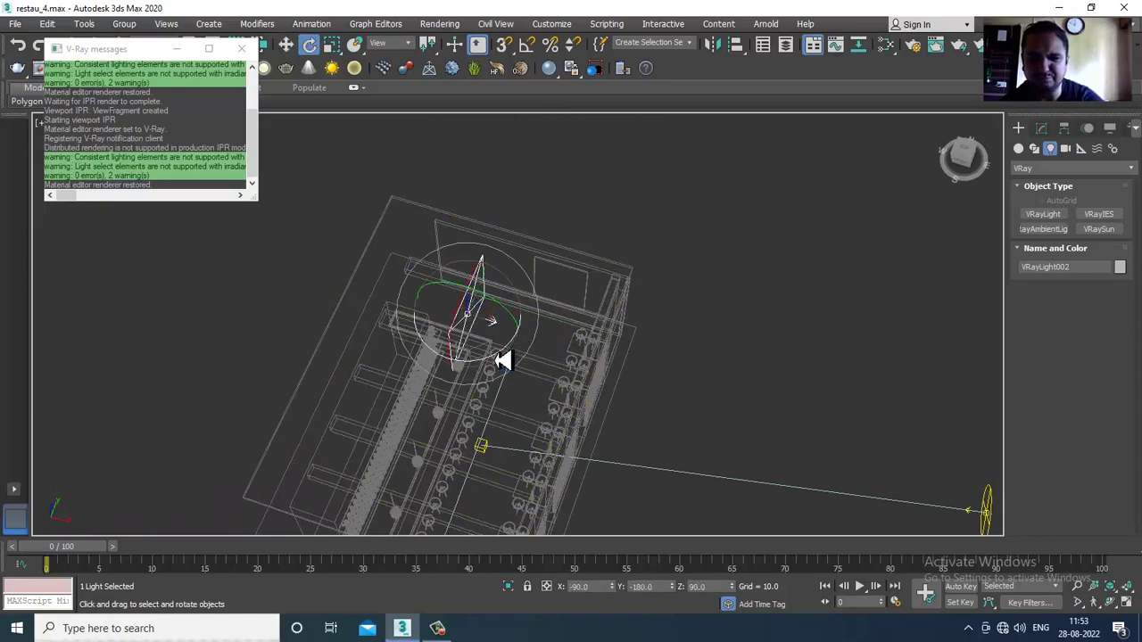
pyautogui.keyDown('alt'); pyautogui.moveTo(454, 369); pyautogui.dragTo(433, 327, button='middle'); pyautogui.keyUp('alt')
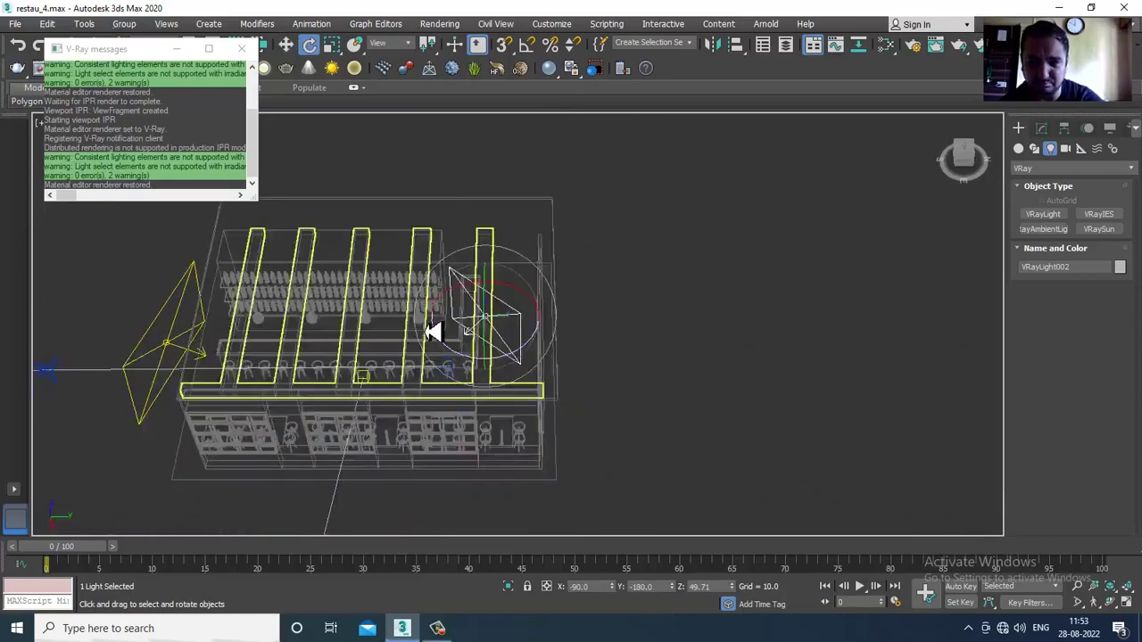
# Shift the angled plane light closer to the back wall and raise it above the bottle shelves
pyautogui.scroll(5, 502, 352)
pyautogui.press('w')
pyautogui.moveTo(606, 322); pyautogui.dragTo(631, 321)
pyautogui.scroll(-4, 630, 321)
pyautogui.keyDown('alt'); pyautogui.moveTo(631, 321); pyautogui.dragTo(585, 276, button='middle'); pyautogui.keyUp('alt')
pyautogui.moveTo(557, 284); pyautogui.dragTo(561, 245)
# Rotate the angled plane light at the back end of the room by about 5.56 degrees around the X axis
pyautogui.press('r')
pyautogui.keyDown('alt'); pyautogui.moveTo(546, 296); pyautogui.dragTo(634, 326, button='middle'); pyautogui.keyUp('alt')
pyautogui.press('e')
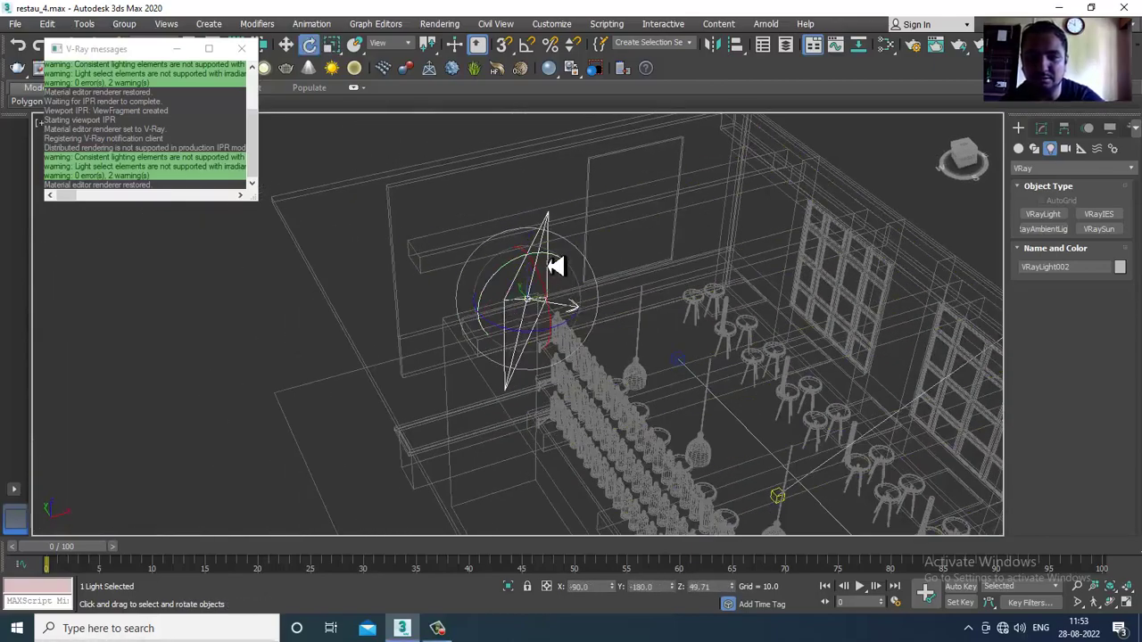
pyautogui.keyDown('alt'); pyautogui.moveTo(477, 288); pyautogui.dragTo(592, 368, button='middle'); pyautogui.keyUp('alt')
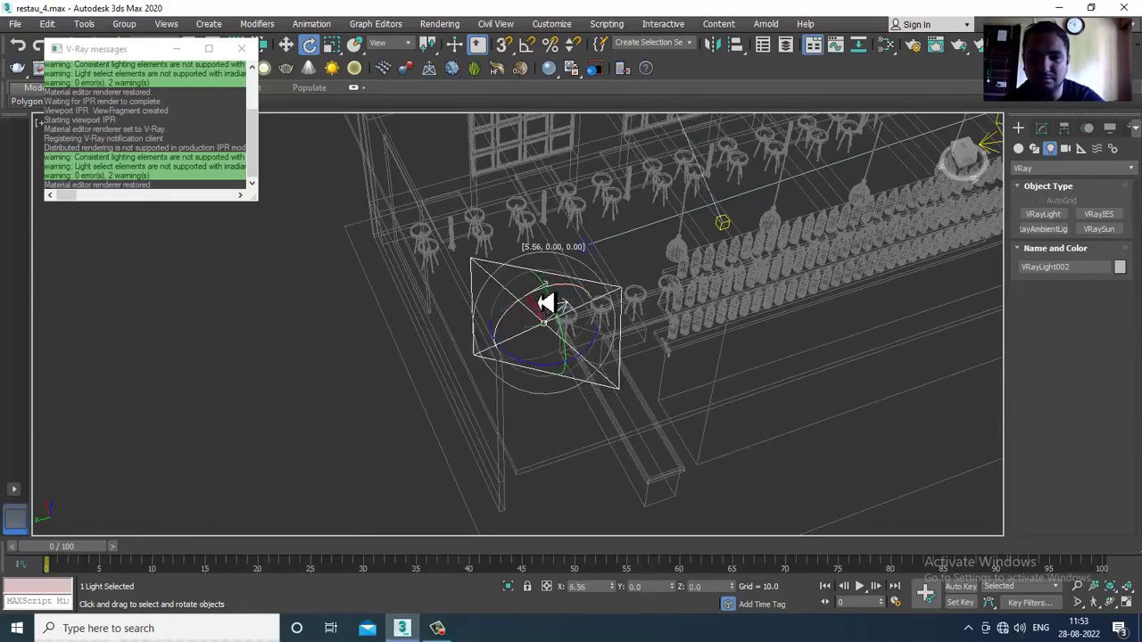
pyautogui.keyDown('alt'); pyautogui.moveTo(553, 299); pyautogui.dragTo(573, 267, button='middle'); pyautogui.keyUp('alt')
pyautogui.moveTo(589, 266); pyautogui.dragTo(580, 263)
pyautogui.press('w')
pyautogui.press('F3')
pyautogui.moveTo(607, 333)
pyautogui.keyDown('alt'); pyautogui.mouseDown(button='middle')
pyautogui.moveTo(602, 324)
pyautogui.moveTo(970, 116)
pyautogui.mouseUp(button='middle'); pyautogui.keyUp('alt')
# Enable the Invisible and No decay options for the angled plane light at the back end
pyautogui.click(1041, 128)
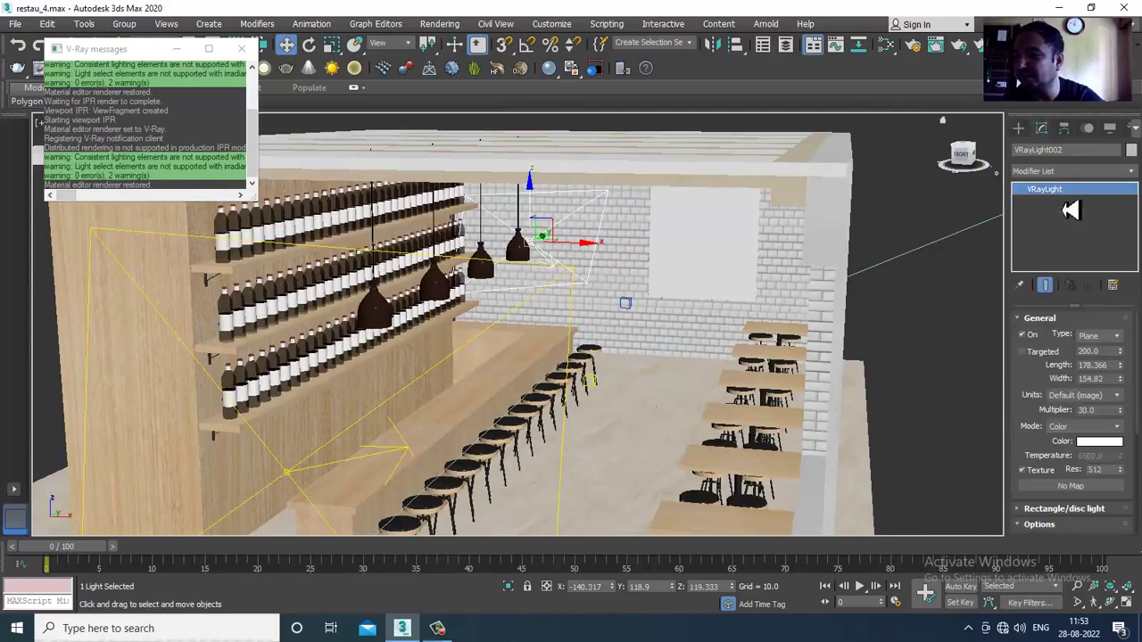
pyautogui.doubleClick(1096, 410)
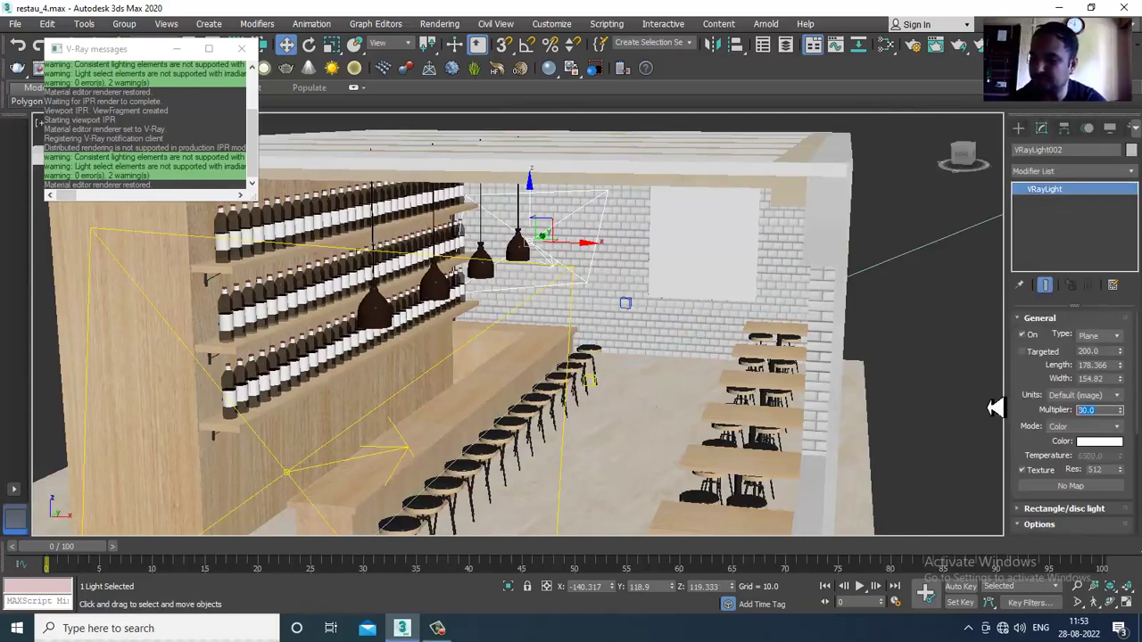
pyautogui.click(1075, 427)
pyautogui.click(1098, 448)
pyautogui.moveTo(1130, 468); pyautogui.dragTo(1122, 487)
pyautogui.scroll(-5, 1044, 446)
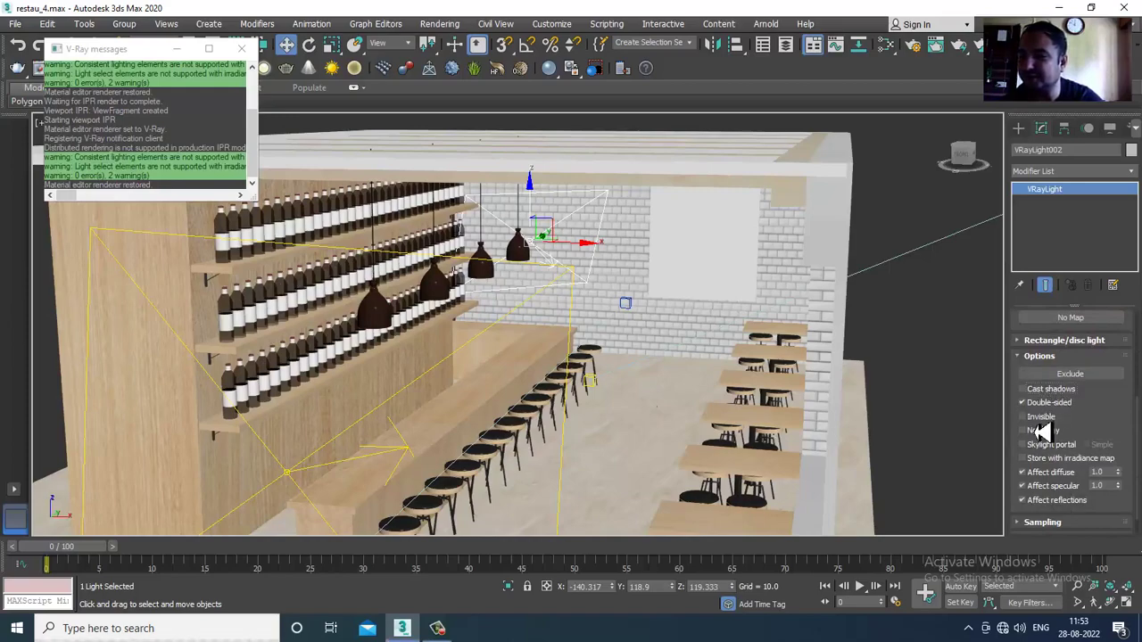
pyautogui.hotkey('alt', 'w')
# Start V-Ray IPR in the physical camera view to preview the room with the angled plane light
pyautogui.click(848, 443)
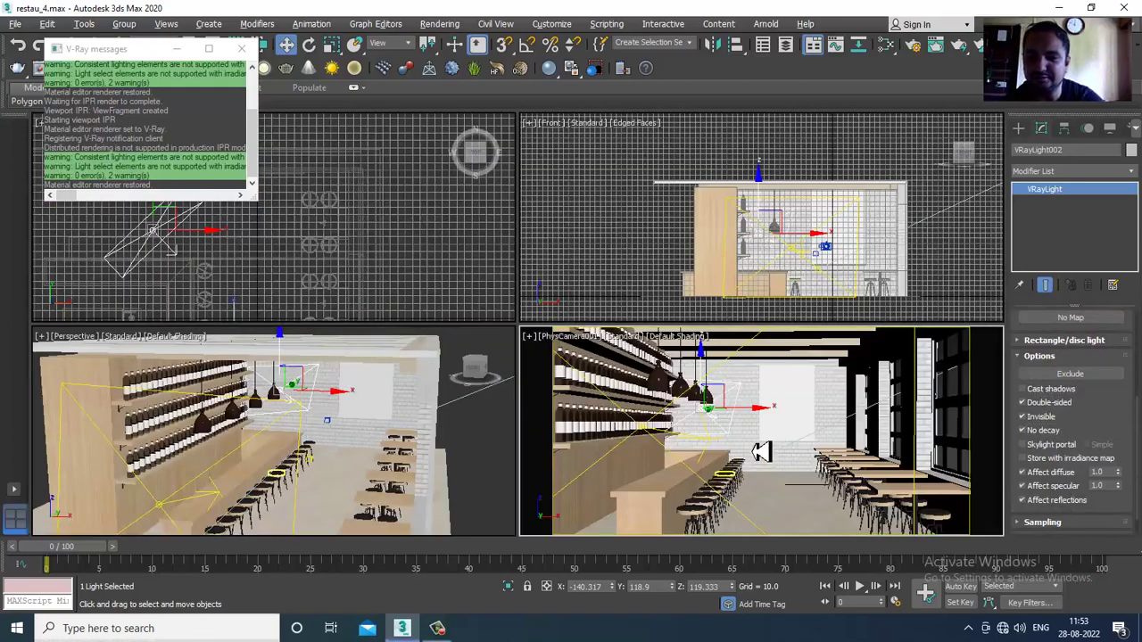
pyautogui.hotkey('alt', 'w')
pyautogui.hotkey('alt', 'w')
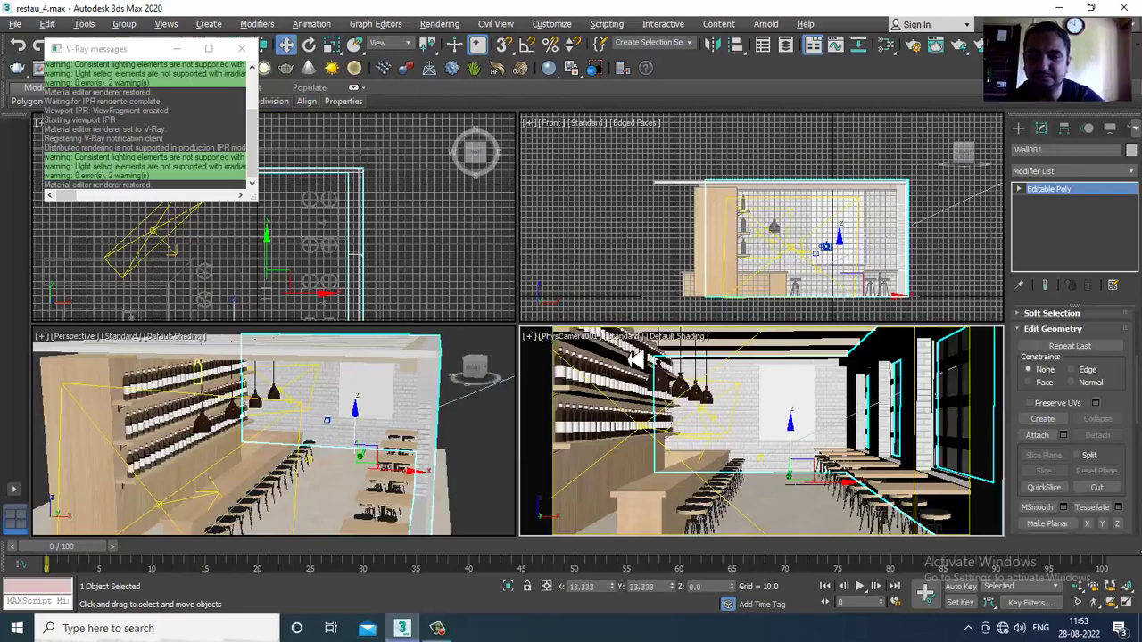
pyautogui.click(631, 337)
pyautogui.click(685, 366)
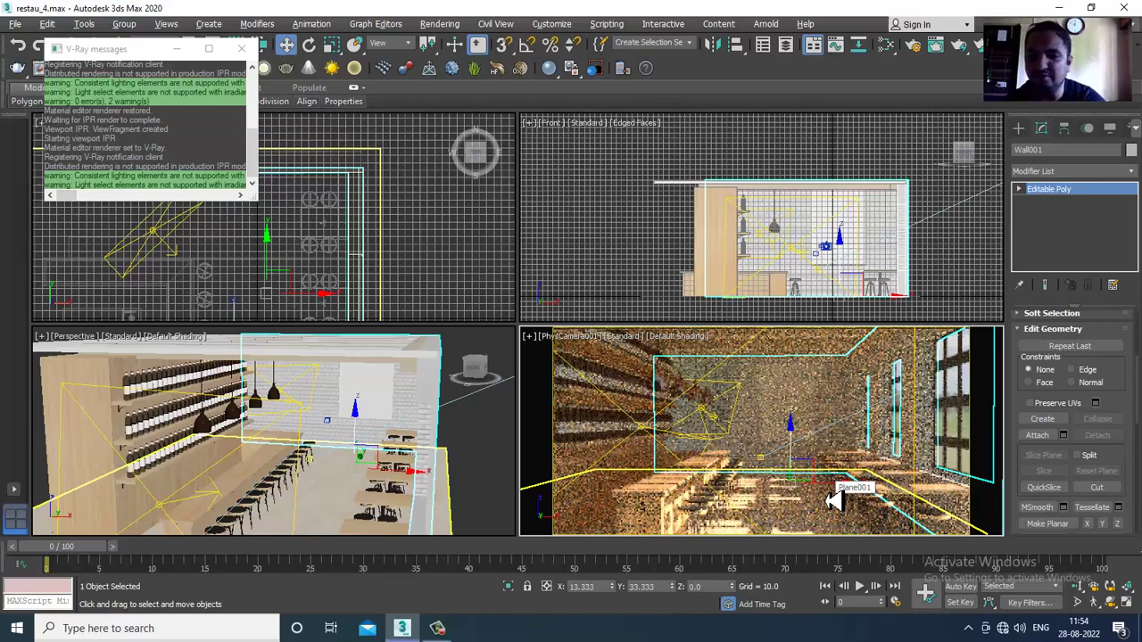
pyautogui.click(438, 628)
pyautogui.click(437, 628)
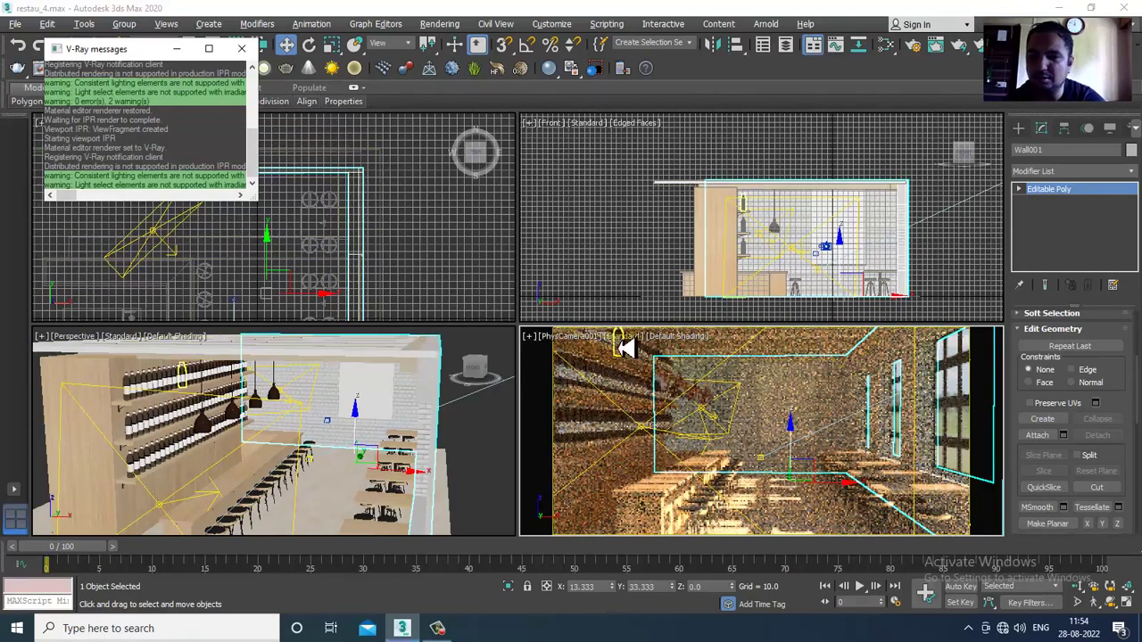
# Create a BoxGizmo atmospheric apparatus in the top view covering the room interior, about 618.5 long, 350.5 wide and 230.1 high
pyautogui.keyDown('alt'); pyautogui.moveTo(312, 497); pyautogui.dragTo(362, 471, button='middle'); pyautogui.keyUp('alt')
pyautogui.click(1019, 129)
pyautogui.click(1049, 148)
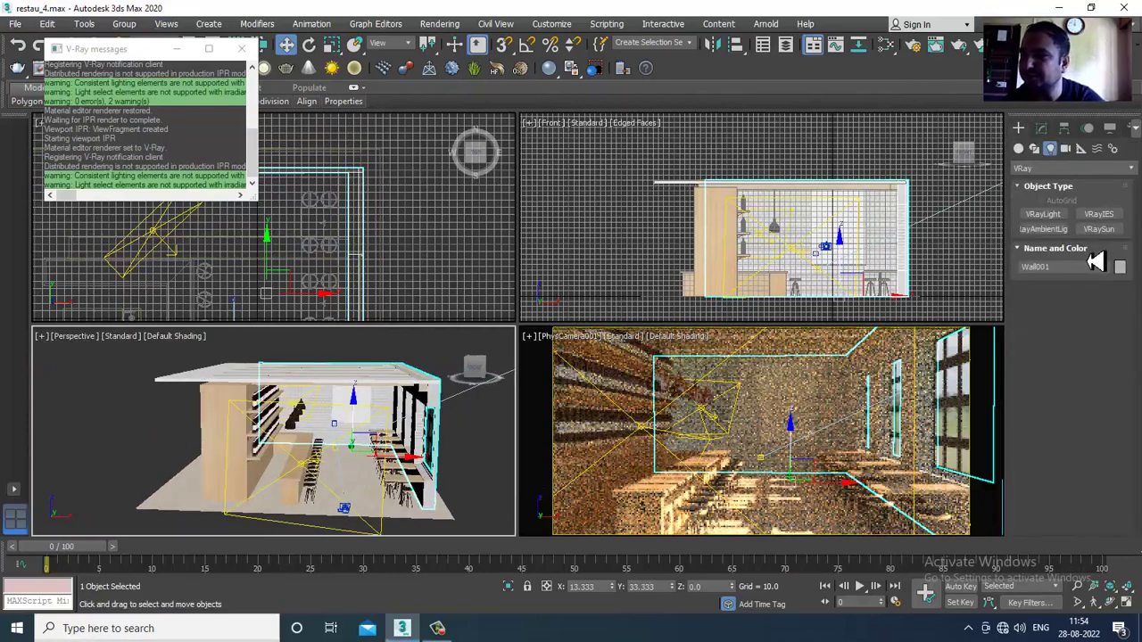
pyautogui.click(1066, 149)
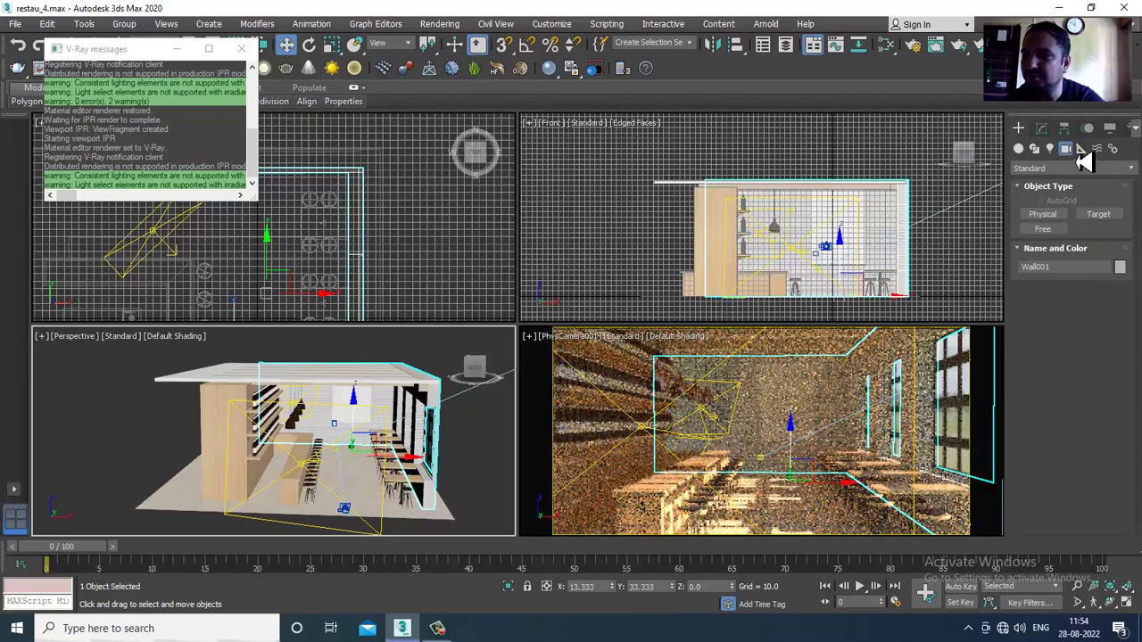
pyautogui.click(1081, 148)
pyautogui.click(1084, 167)
pyautogui.click(1086, 202)
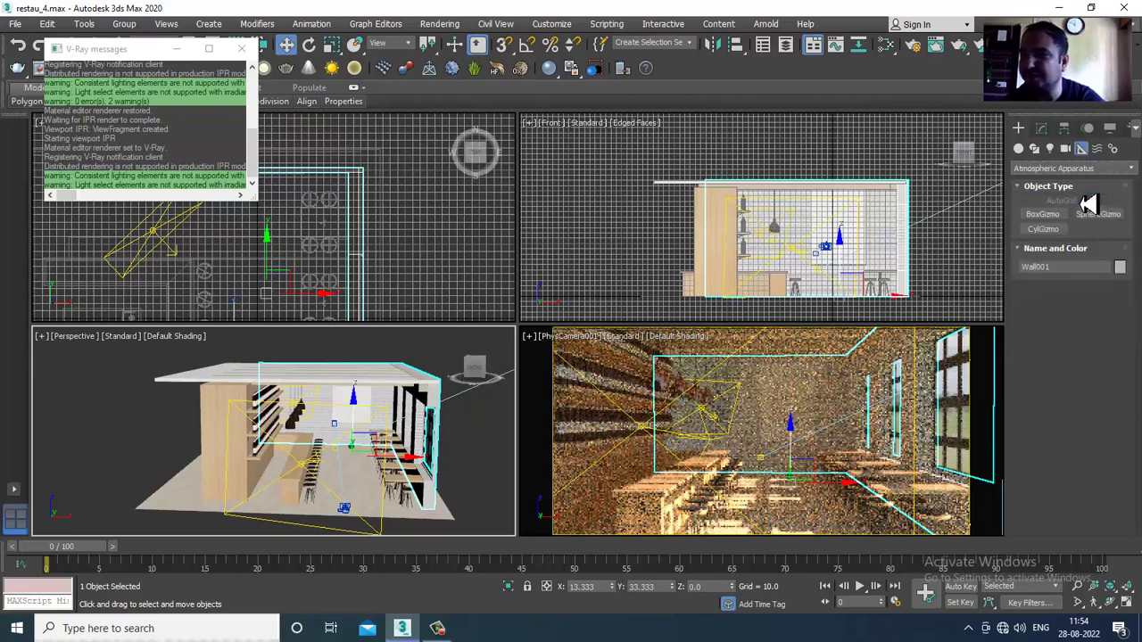
pyautogui.click(1044, 215)
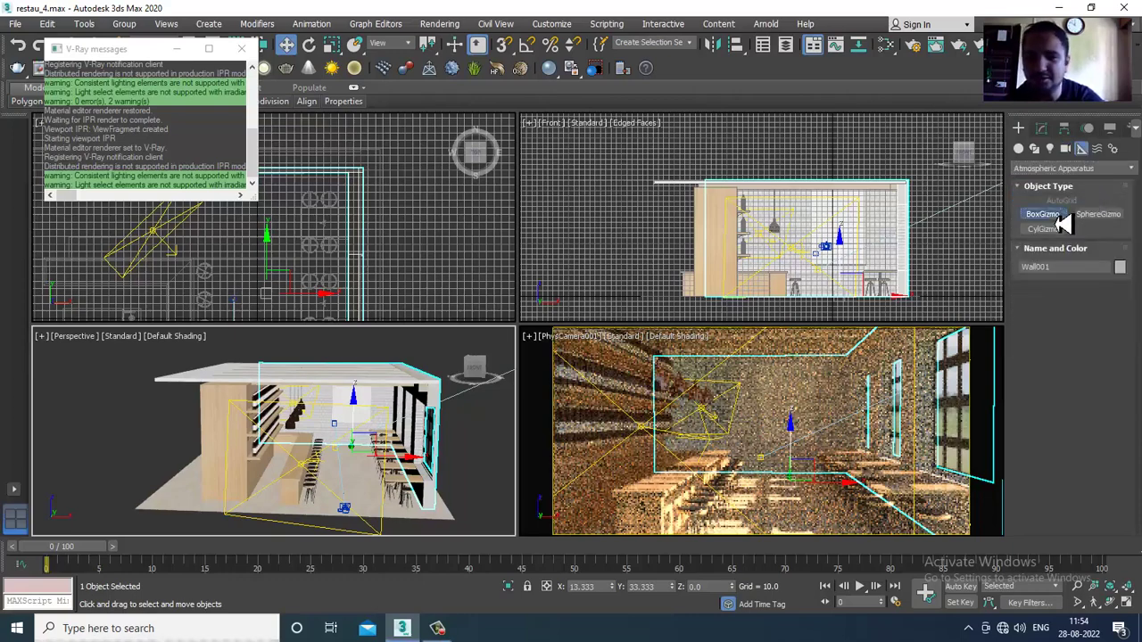
pyautogui.hotkey('alt', 'w')
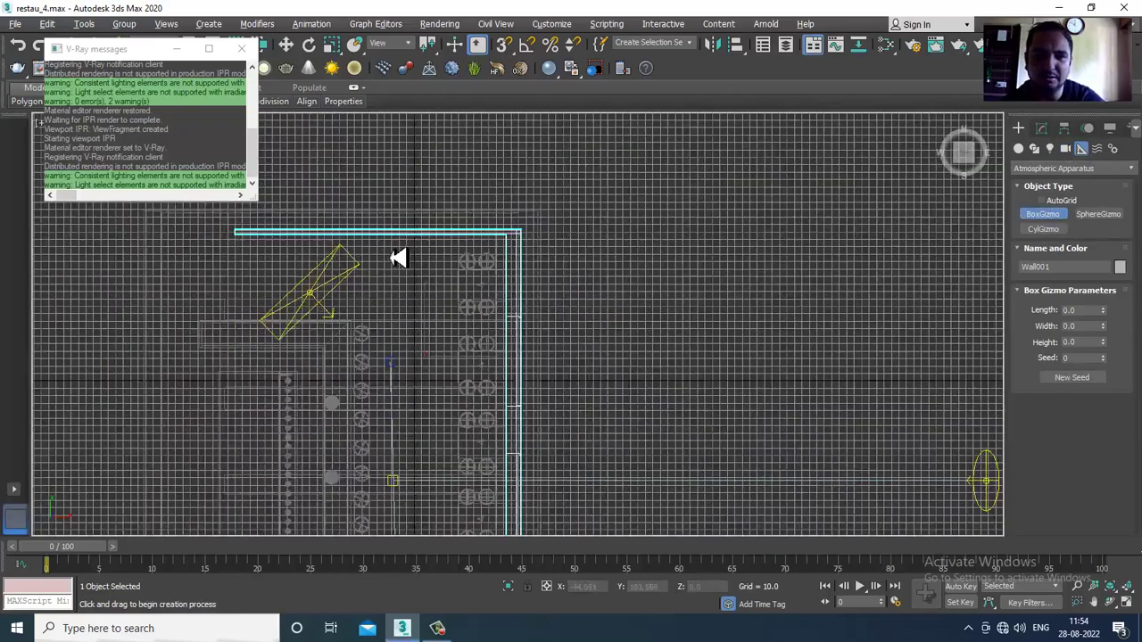
pyautogui.click(241, 49)
pyautogui.scroll(-4, 567, 329)
pyautogui.scroll(2, 571, 318)
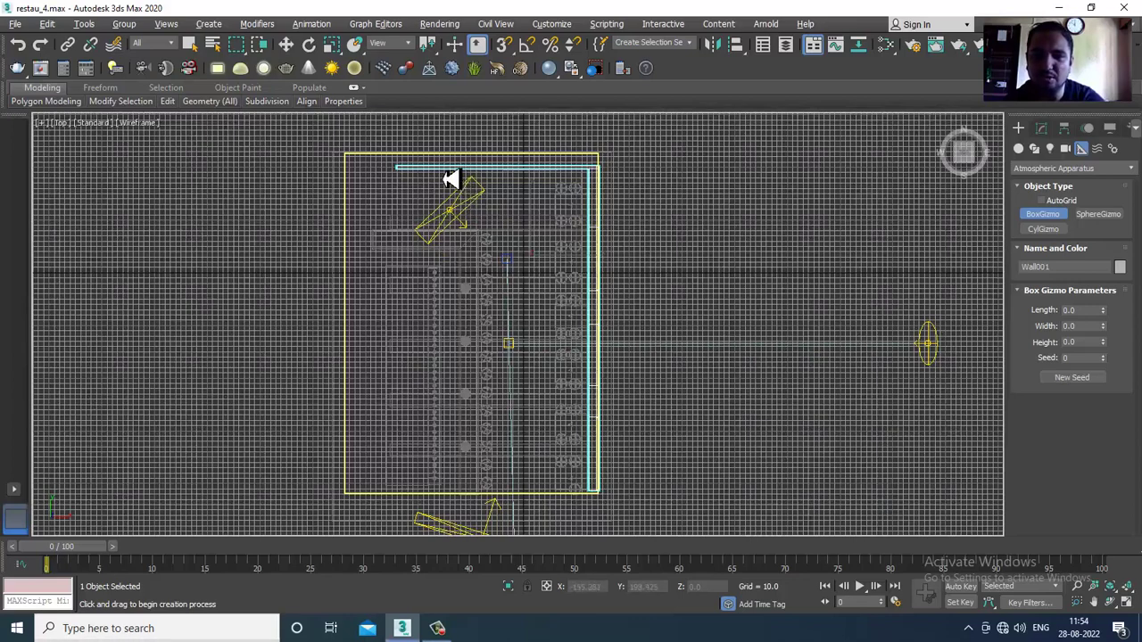
pyautogui.moveTo(414, 170); pyautogui.dragTo(602, 505)
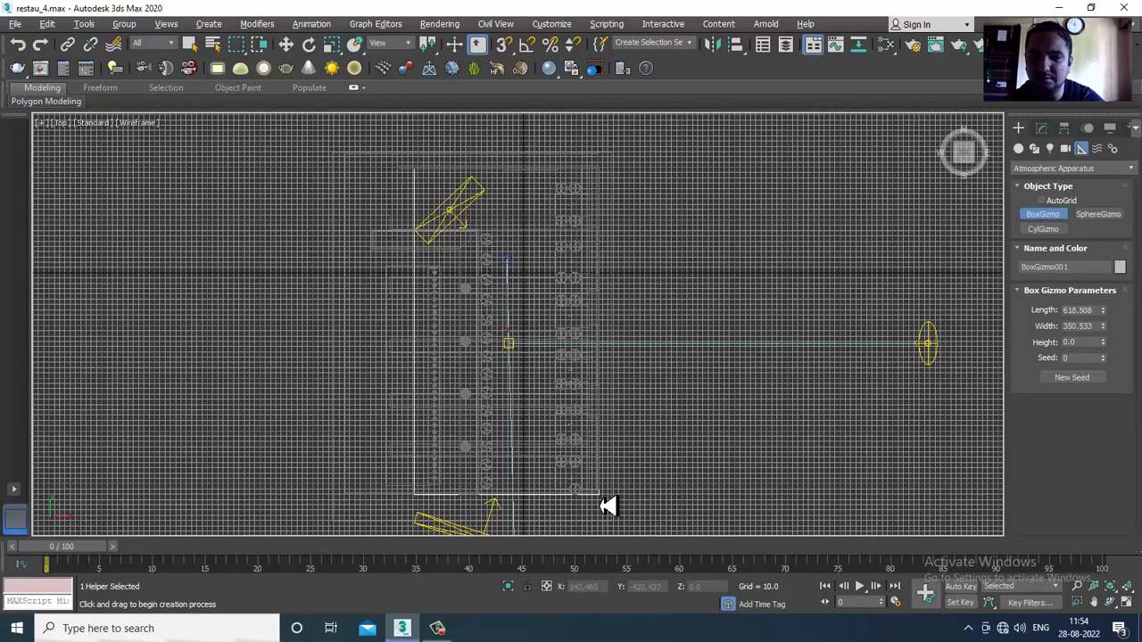
pyautogui.click(604, 384)
pyautogui.press('w')
# Inspect the box gizmo around the room in perspective and stop the V-Ray IPR preview in the camera view
pyautogui.hotkey('alt', 'w')
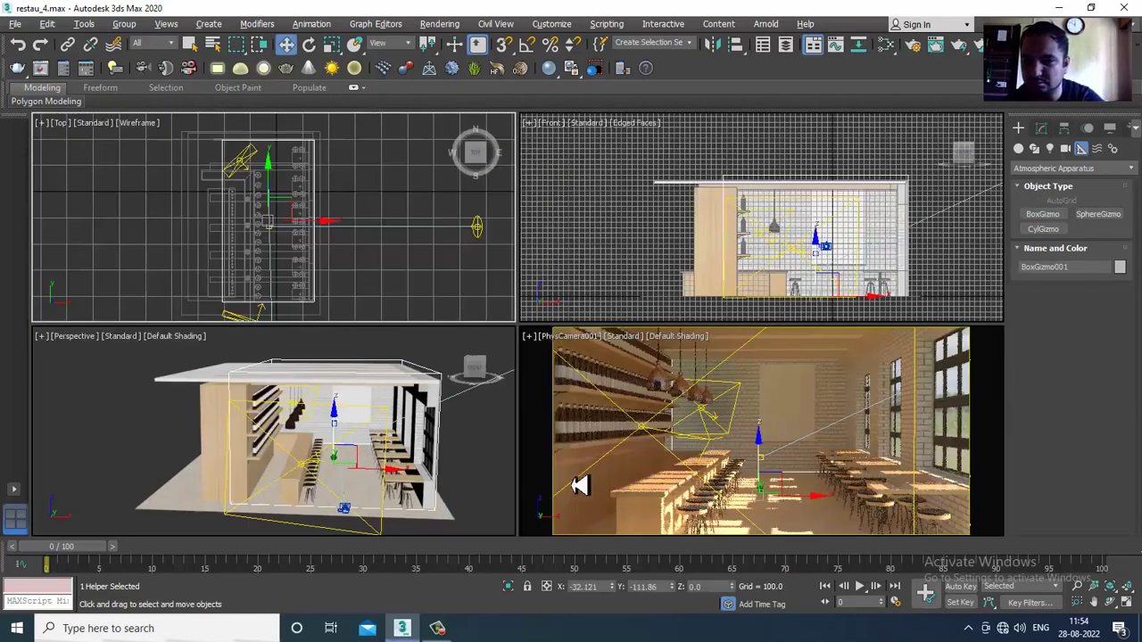
pyautogui.click(311, 487)
pyautogui.keyDown('alt'); pyautogui.moveTo(310, 486); pyautogui.dragTo(330, 473, button='middle'); pyautogui.keyUp('alt')
pyautogui.hotkey('alt', 'w')
pyautogui.keyDown('alt'); pyautogui.moveTo(446, 429); pyautogui.dragTo(604, 408, button='middle'); pyautogui.keyUp('alt')
pyautogui.hotkey('alt', 'w')
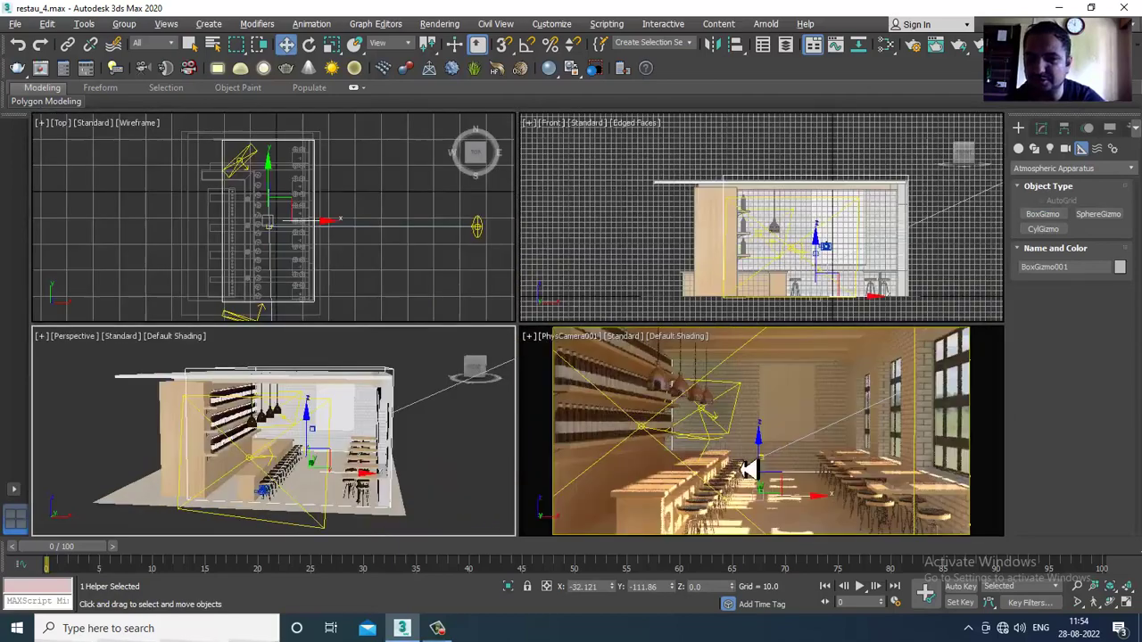
pyautogui.click(617, 337)
pyautogui.click(644, 366)
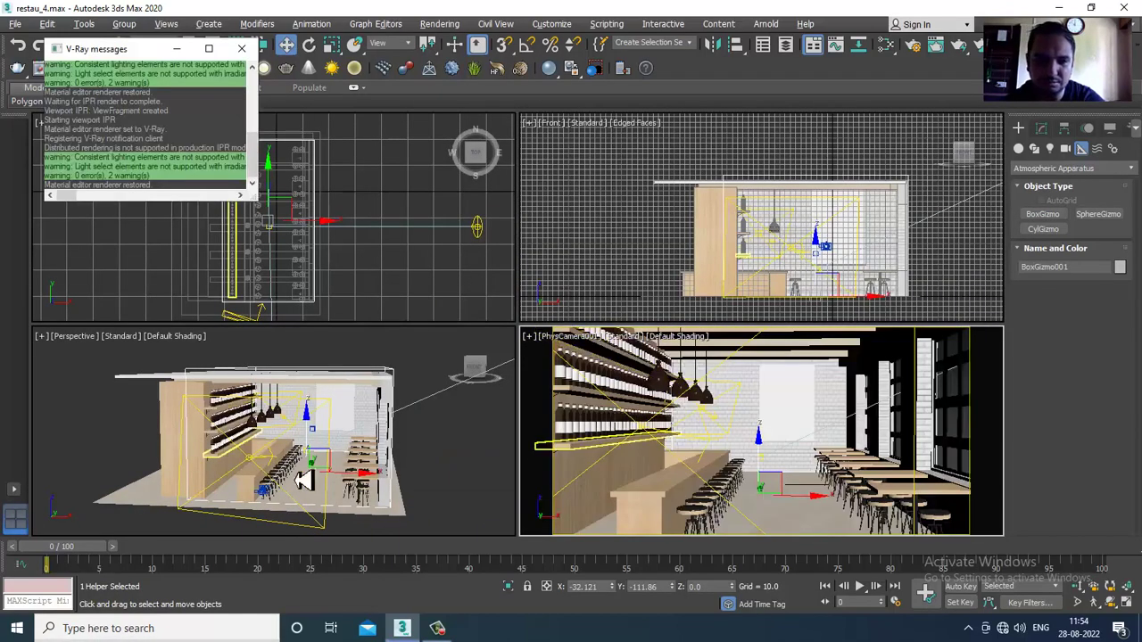
# Scale the box gizmo down in width and height to fit inside the room, and shift it along X to about -28.59
pyautogui.hotkey('alt', 'w')
pyautogui.keyDown('alt'); pyautogui.moveTo(457, 407); pyautogui.dragTo(578, 469, button='middle'); pyautogui.keyUp('alt')
pyautogui.press('r')
pyautogui.press('r')
pyautogui.moveTo(615, 402); pyautogui.dragTo(609, 408)
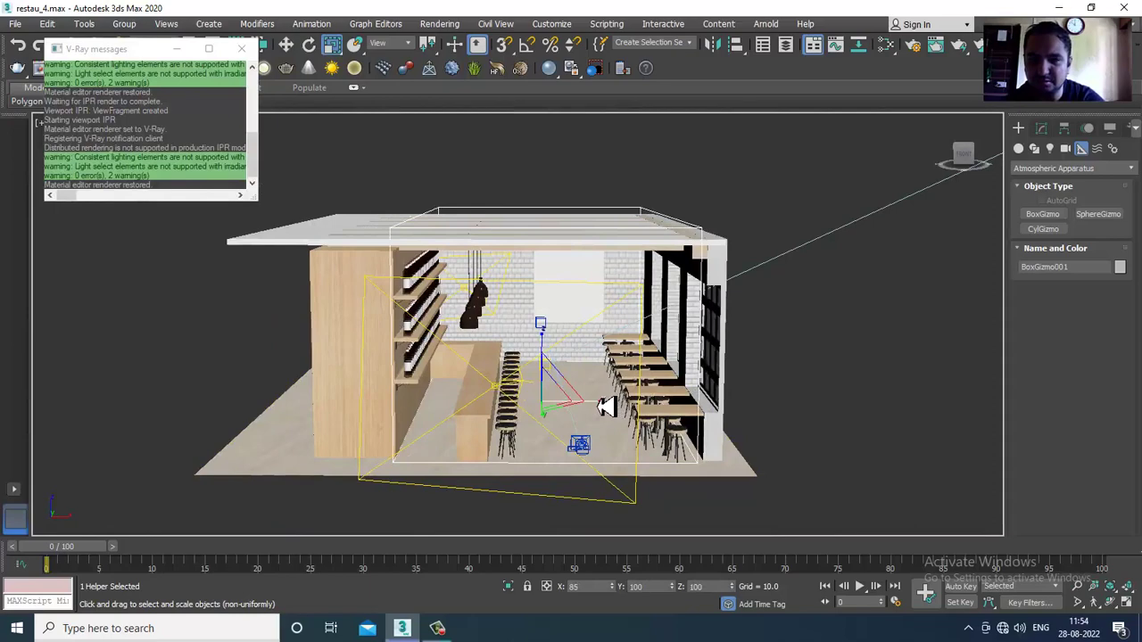
pyautogui.keyDown('alt'); pyautogui.moveTo(609, 403); pyautogui.dragTo(580, 387, button='middle'); pyautogui.keyUp('alt')
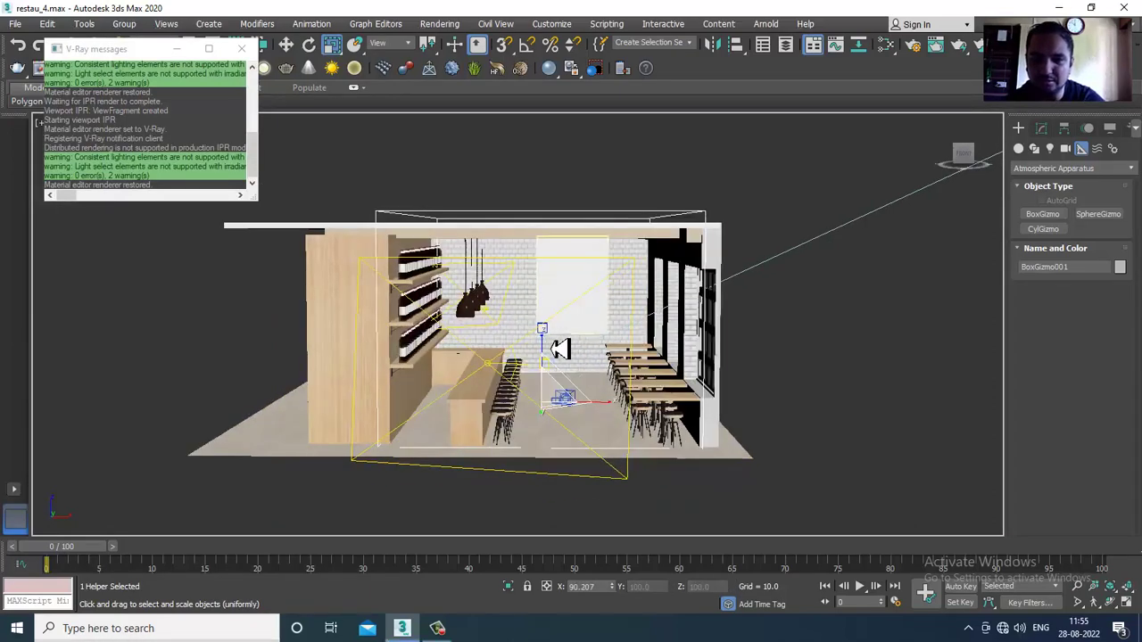
pyautogui.moveTo(543, 331); pyautogui.dragTo(547, 352)
pyautogui.keyDown('alt'); pyautogui.moveTo(547, 353); pyautogui.dragTo(604, 384, button='middle'); pyautogui.keyUp('alt')
pyautogui.press('w')
pyautogui.moveTo(596, 379); pyautogui.dragTo(600, 378)
# Add a new VRayEnvironmentFog atmosphere to the box gizmo and open its environment setup
pyautogui.click(1042, 132)
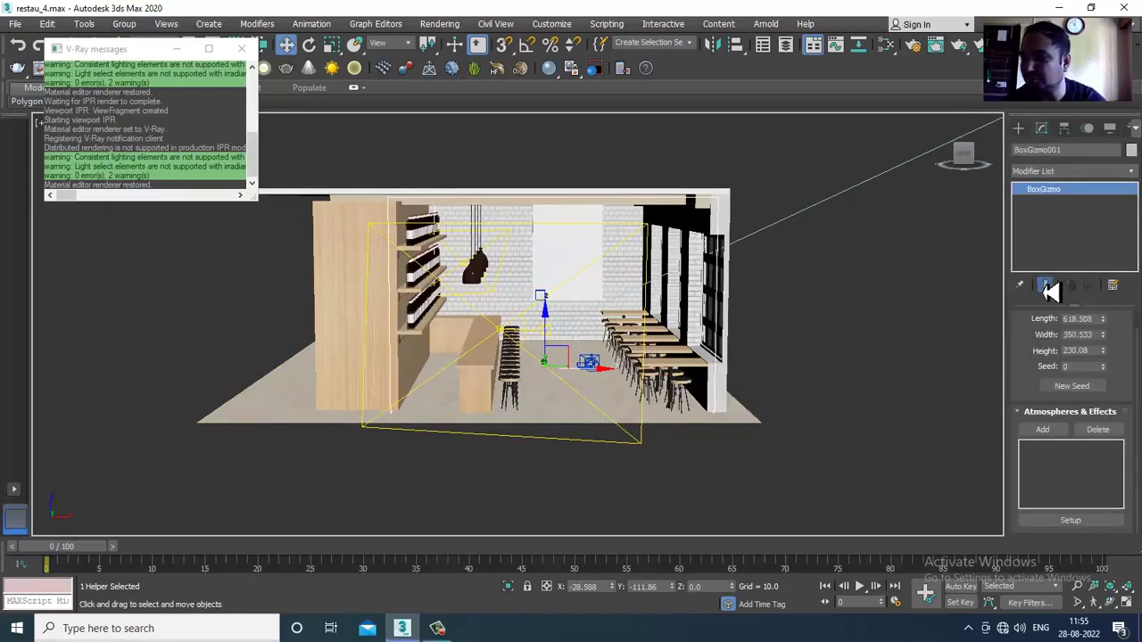
pyautogui.keyDown('alt'); pyautogui.moveTo(737, 341); pyautogui.dragTo(737, 345, button='middle'); pyautogui.keyUp('alt')
pyautogui.scroll(6, 776, 346)
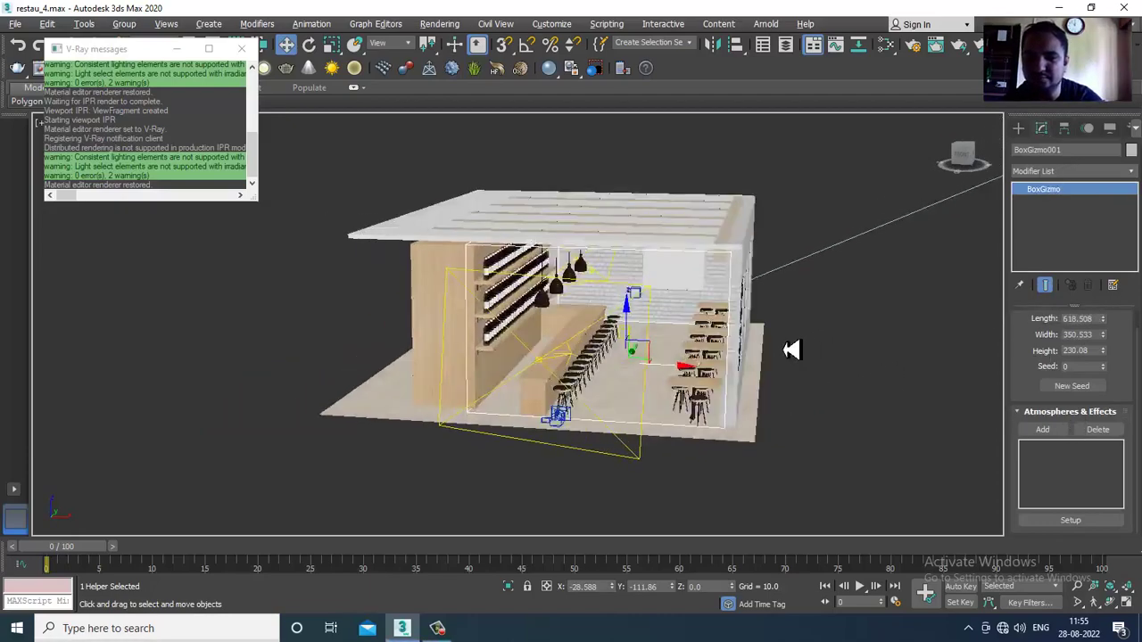
pyautogui.click(1062, 434)
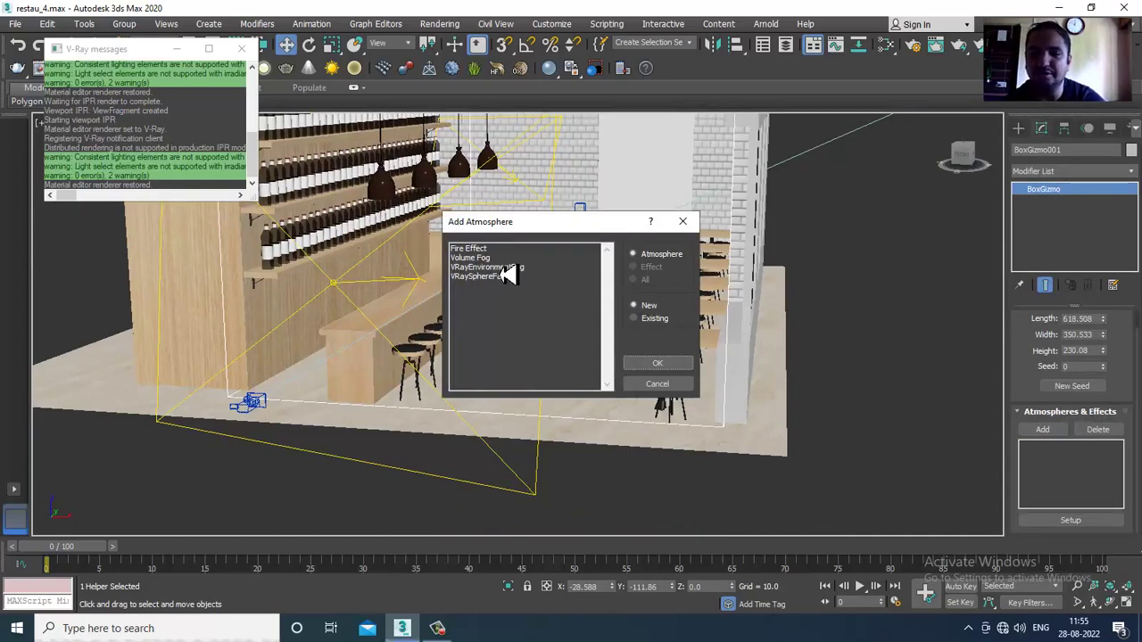
pyautogui.doubleClick(503, 267)
pyautogui.click(1058, 447)
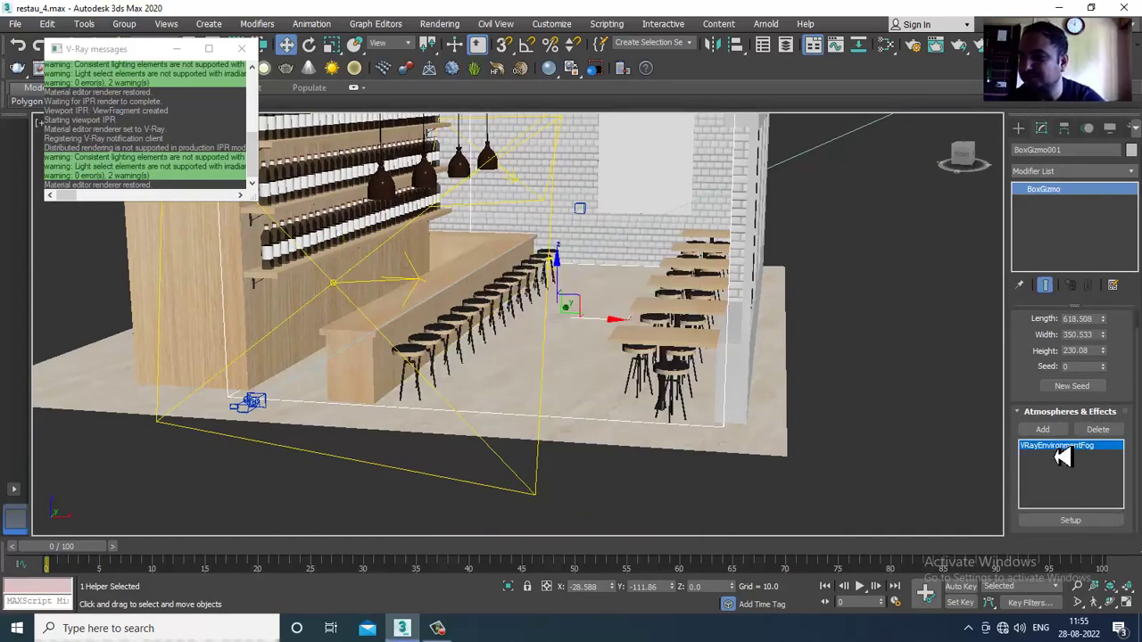
pyautogui.click(1071, 521)
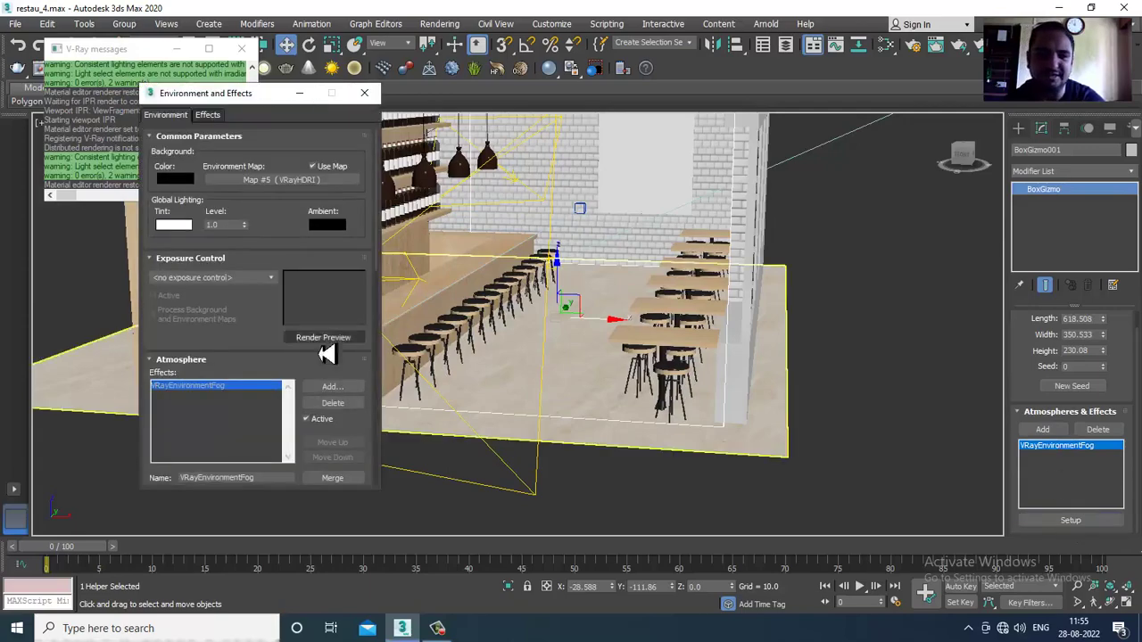
pyautogui.moveTo(726, 365); pyautogui.dragTo(776, 382, button='middle')
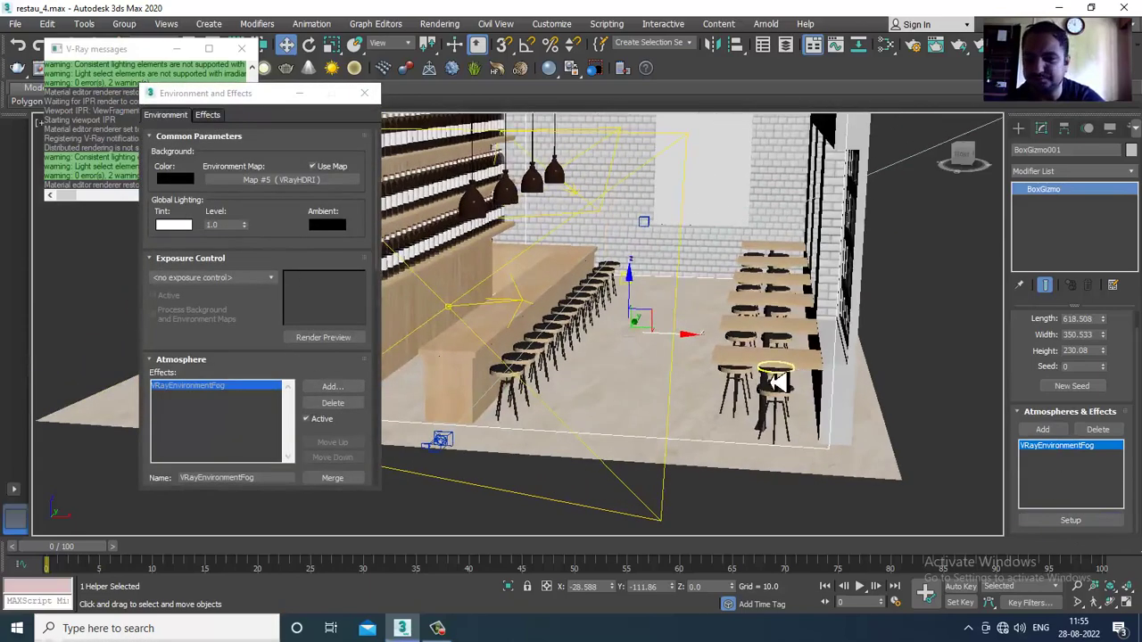
# Start V-Ray IPR in the physical camera view to preview the environment fog
pyautogui.hotkey('alt', 'w')
pyautogui.click(627, 338)
pyautogui.click(665, 367)
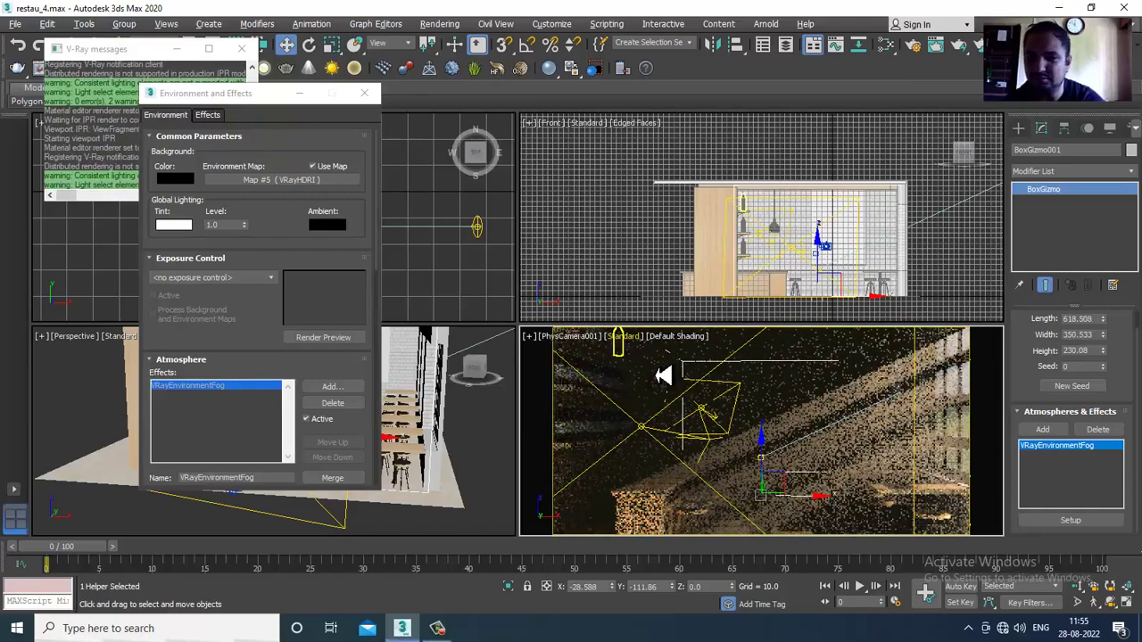
# Remove BoxGizmo001 from the gizmo list of the VRayEnvironmentFog
pyautogui.scroll(-2, 260, 328)
pyautogui.moveTo(260, 328); pyautogui.dragTo(294, 166)
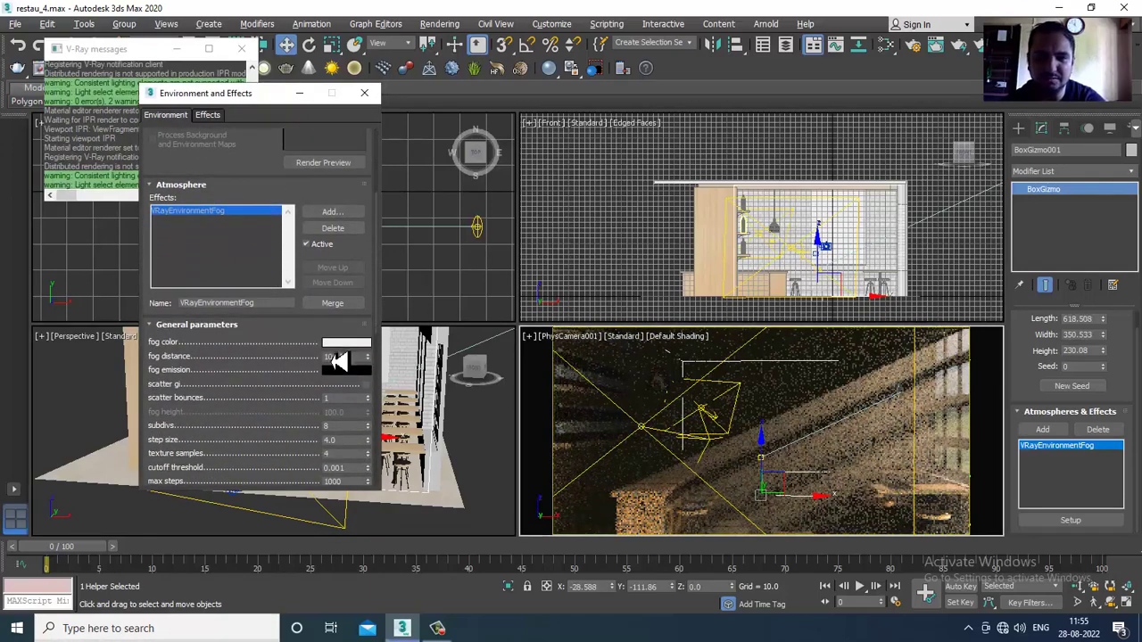
pyautogui.moveTo(293, 426); pyautogui.dragTo(290, 36)
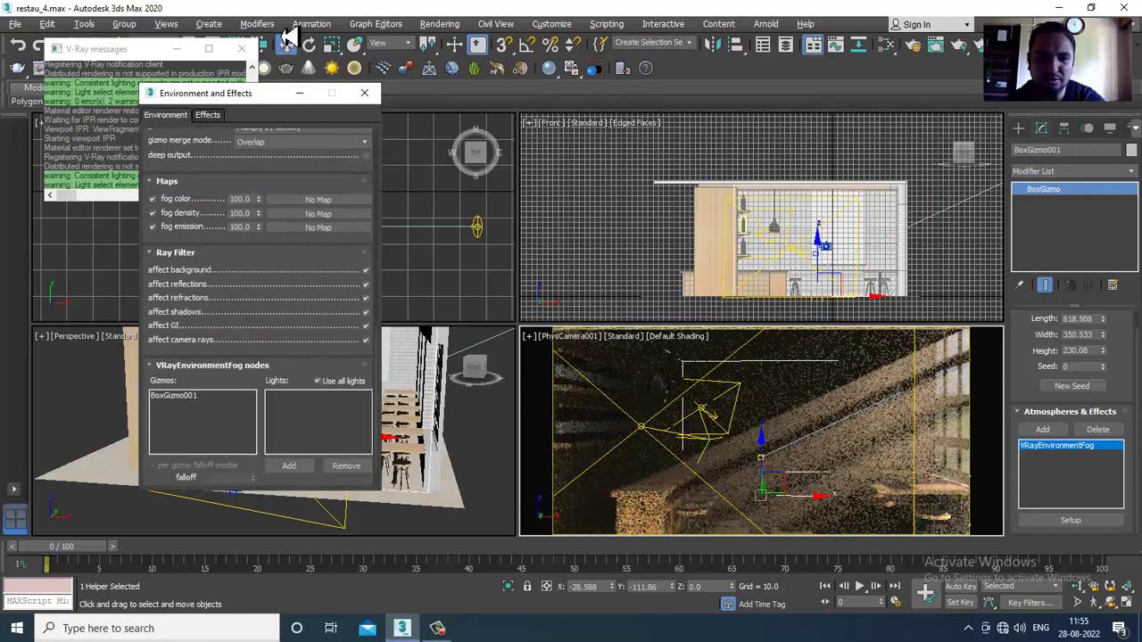
pyautogui.click(178, 395)
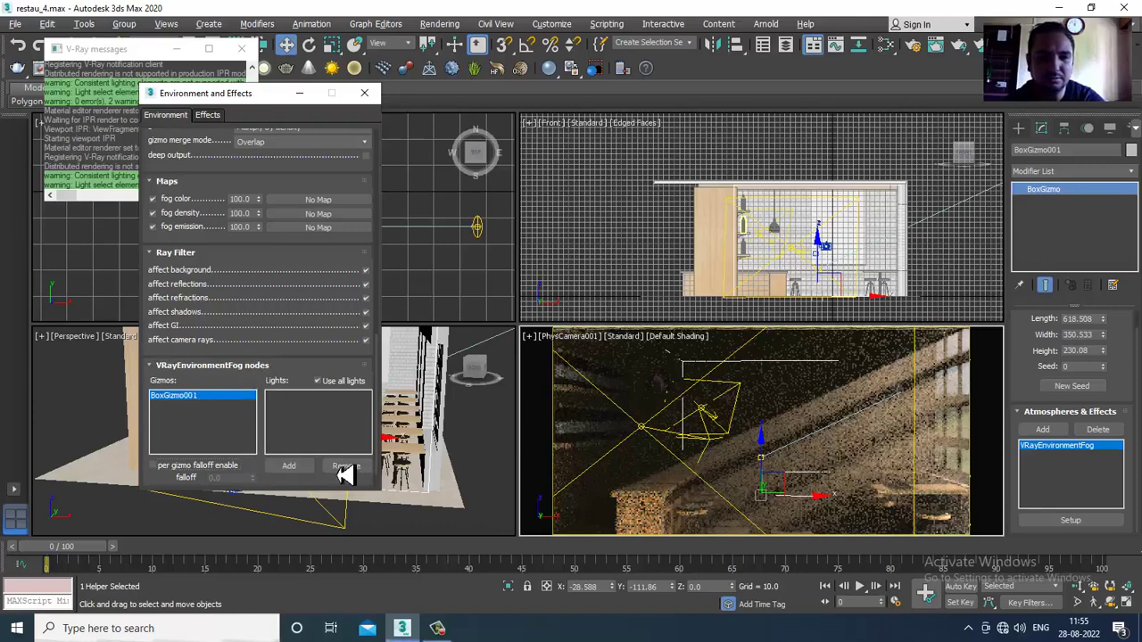
pyautogui.scroll(-1, 355, 467)
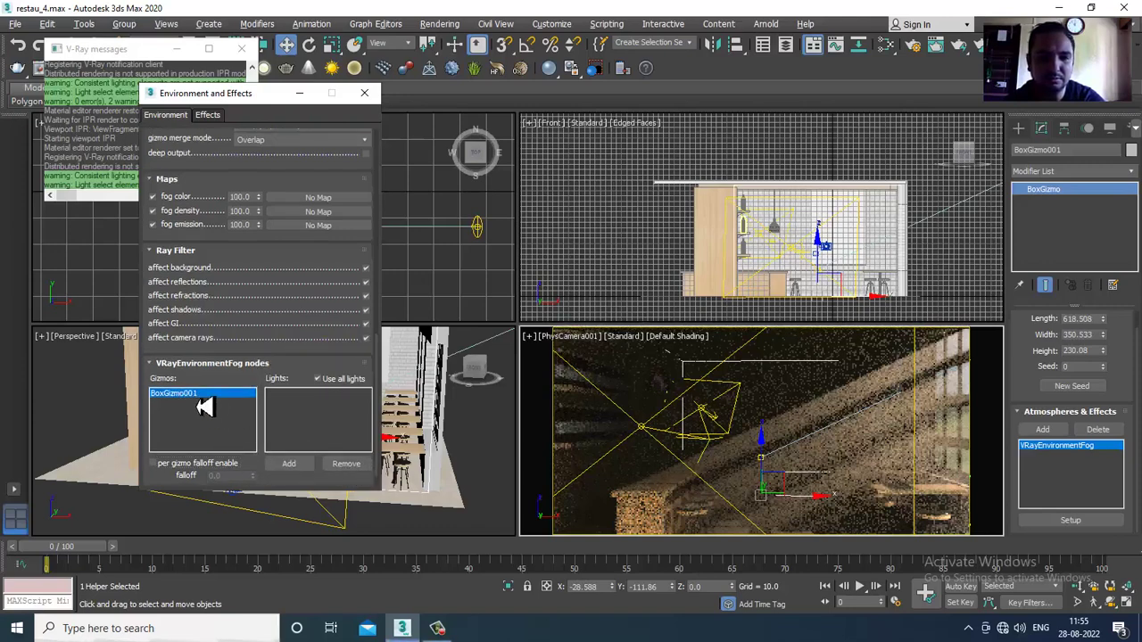
pyautogui.scroll(-2, 259, 480)
pyautogui.click(230, 471)
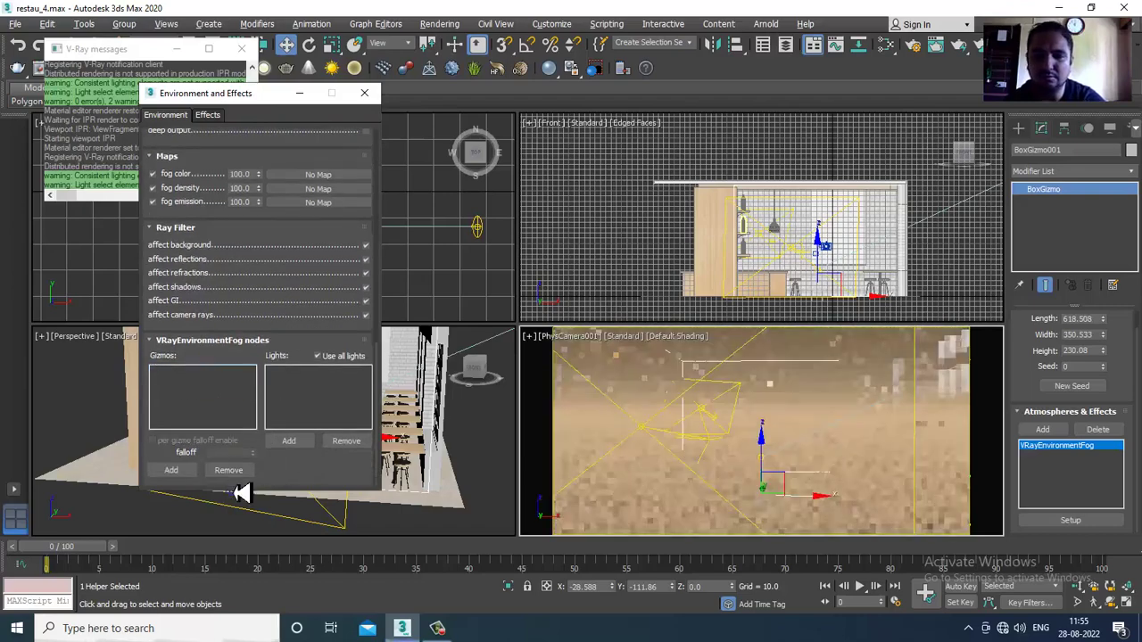
# Change the VRayEnvironmentFog's fog color to a pale warm tint of about RGB 221, 201, 193
pyautogui.scroll(4, 254, 423)
pyautogui.moveTo(253, 423); pyautogui.dragTo(276, 550)
pyautogui.moveTo(316, 224); pyautogui.dragTo(312, 397)
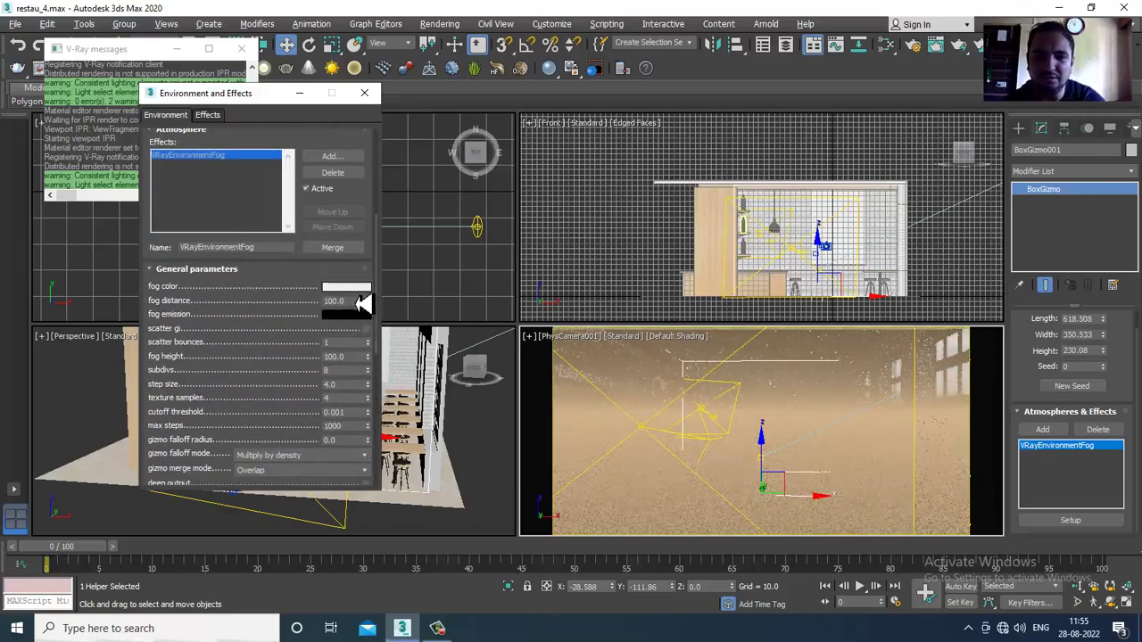
pyautogui.click(348, 287)
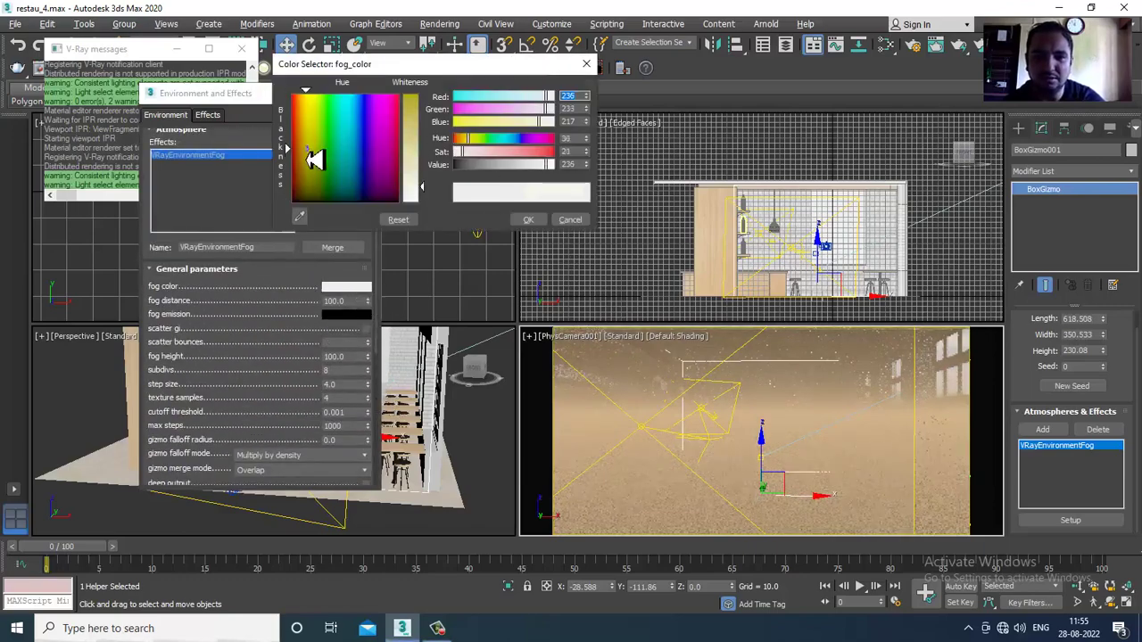
pyautogui.moveTo(317, 158); pyautogui.dragTo(306, 152)
pyautogui.moveTo(415, 184)
pyautogui.mouseDown()
pyautogui.moveTo(420, 169)
pyautogui.moveTo(423, 183)
pyautogui.mouseUp()
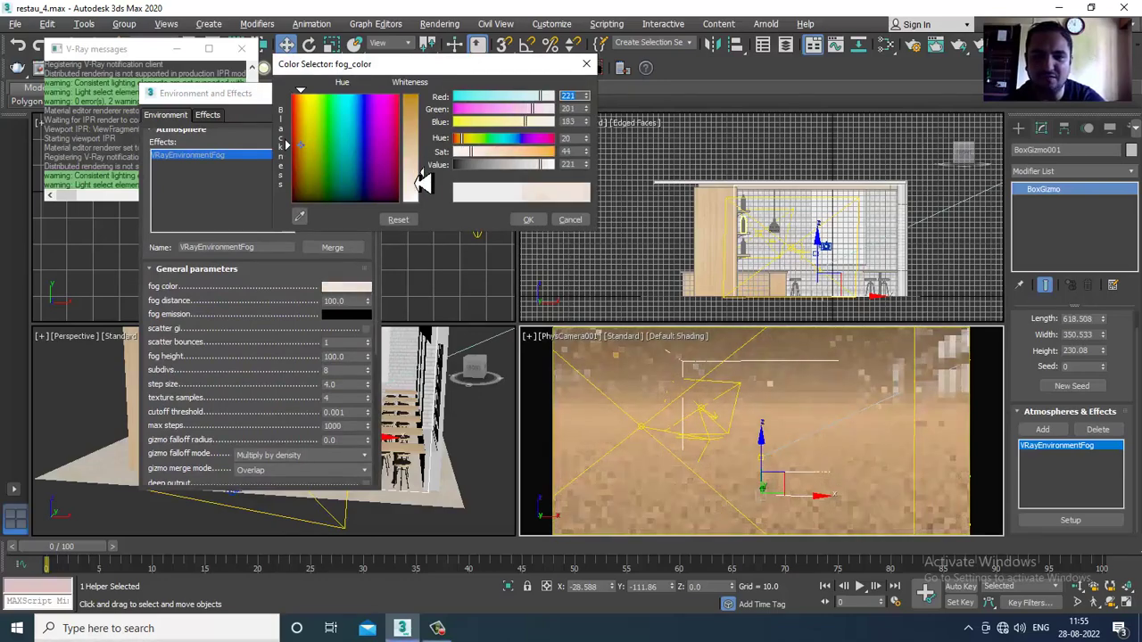
pyautogui.click(528, 220)
# Raise the fog distance to 5953.08, the fog height to 177 and the fog subdivs to 32
pyautogui.moveTo(367, 303); pyautogui.dragTo(377, 217)
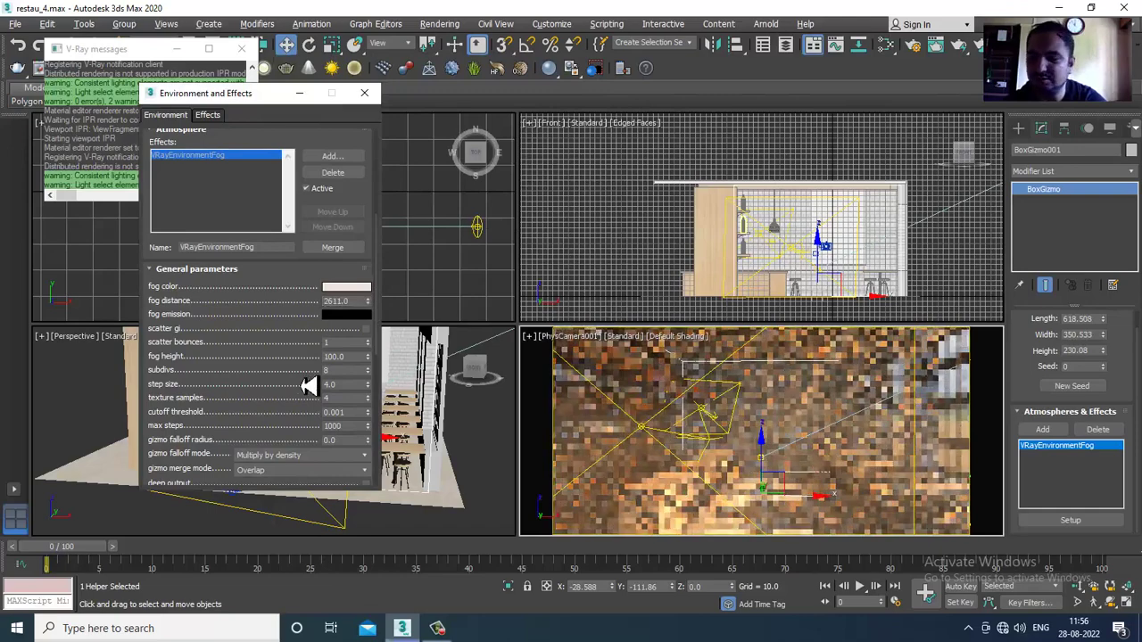
pyautogui.moveTo(374, 302); pyautogui.dragTo(387, 222)
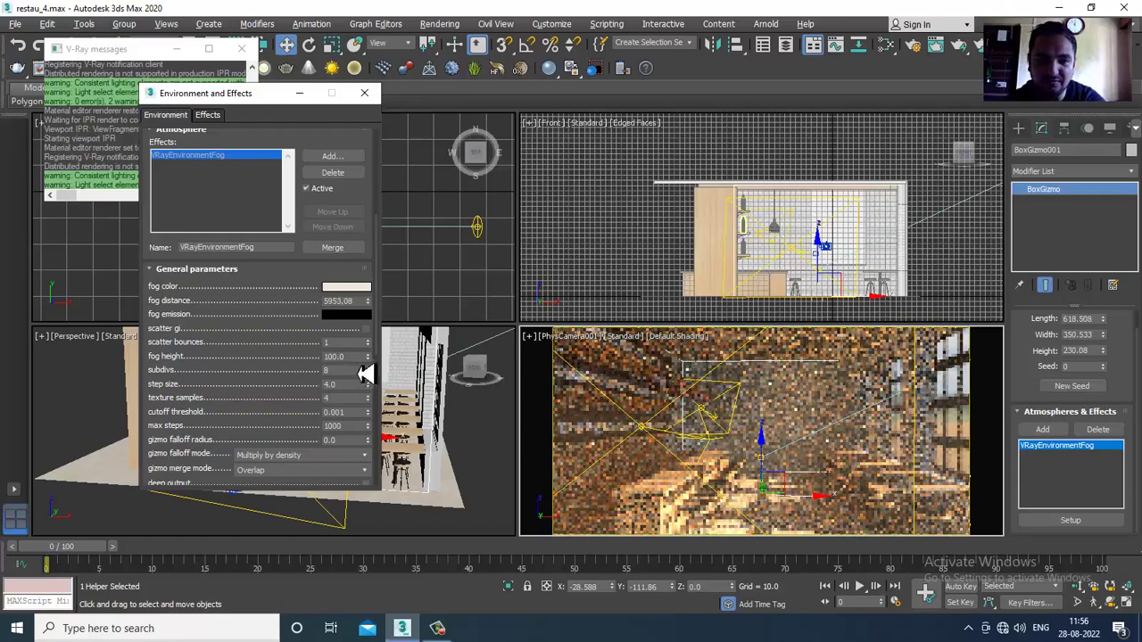
pyautogui.moveTo(374, 359); pyautogui.dragTo(379, 322)
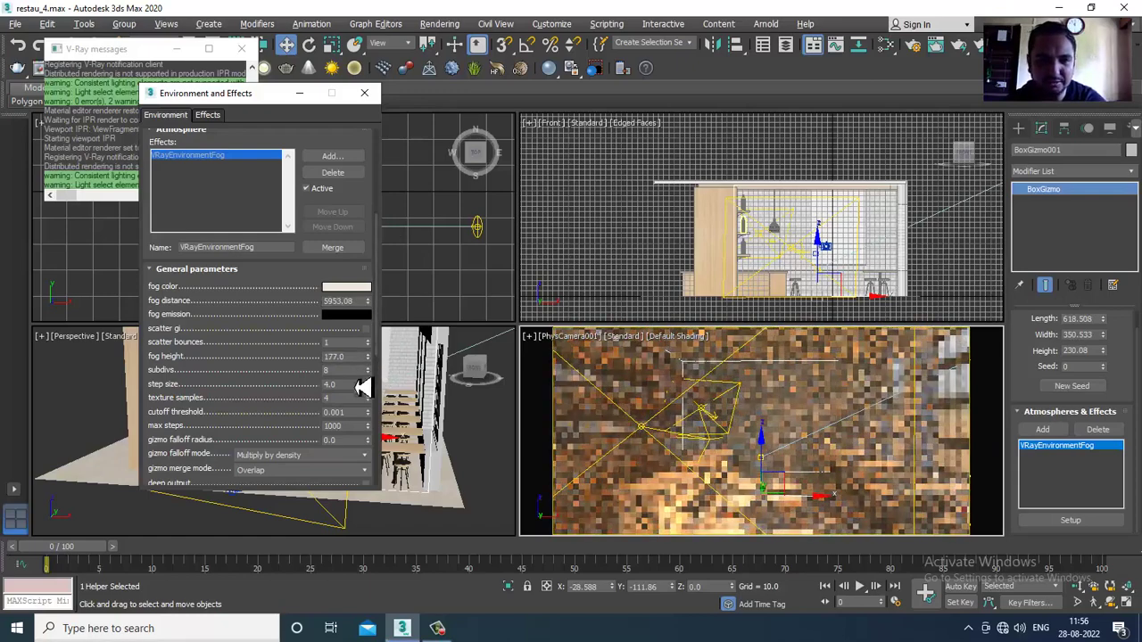
pyautogui.press('Tab')
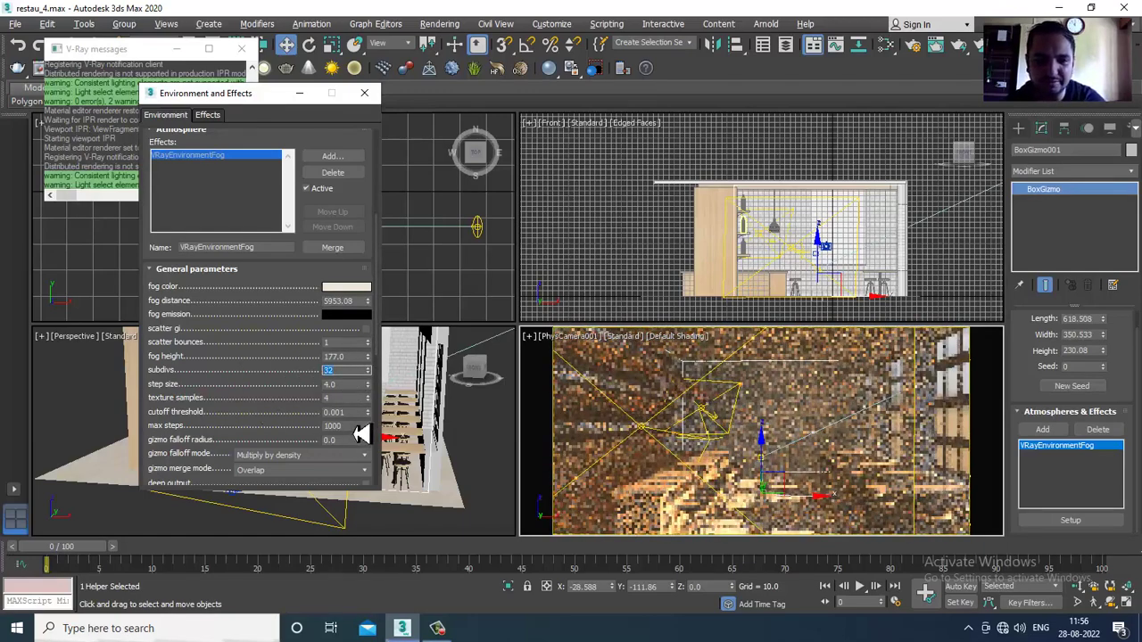
# Add BoxGizmo001 as the fog's gizmo and VRaySun001 as its light in the VRayEnvironmentFog nodes
pyautogui.moveTo(293, 438); pyautogui.dragTo(316, 75)
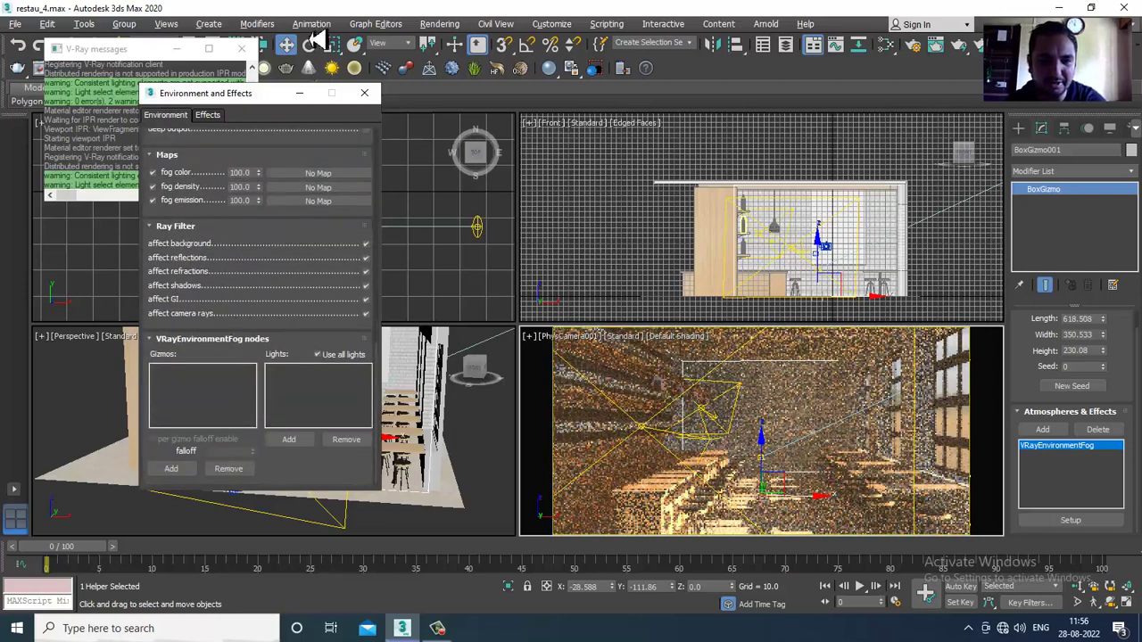
pyautogui.click(175, 470)
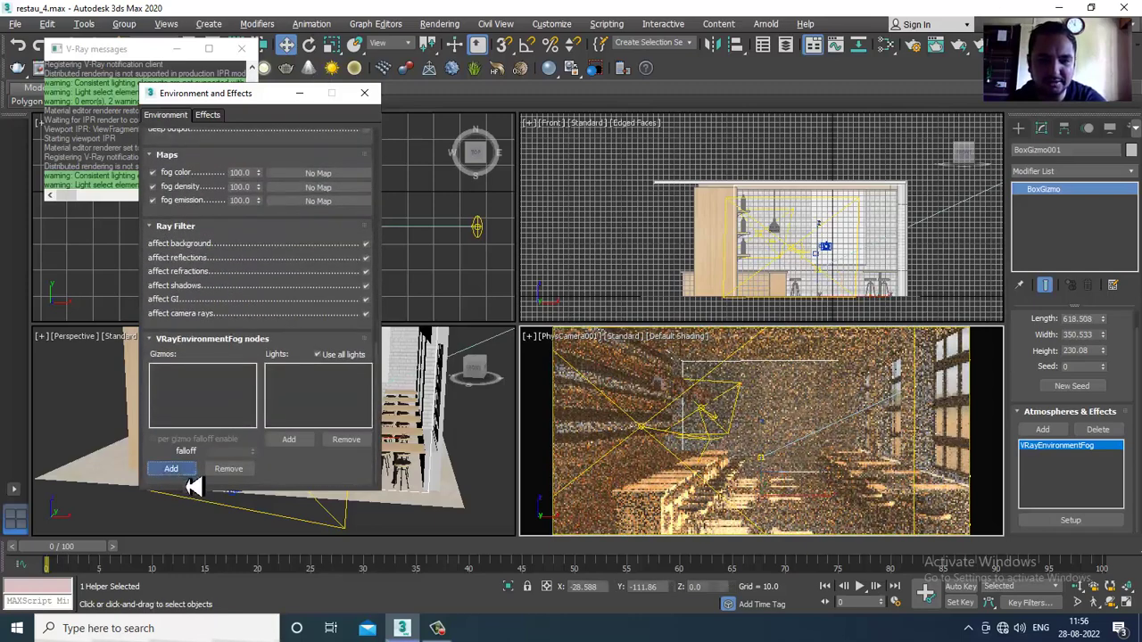
pyautogui.click(417, 504)
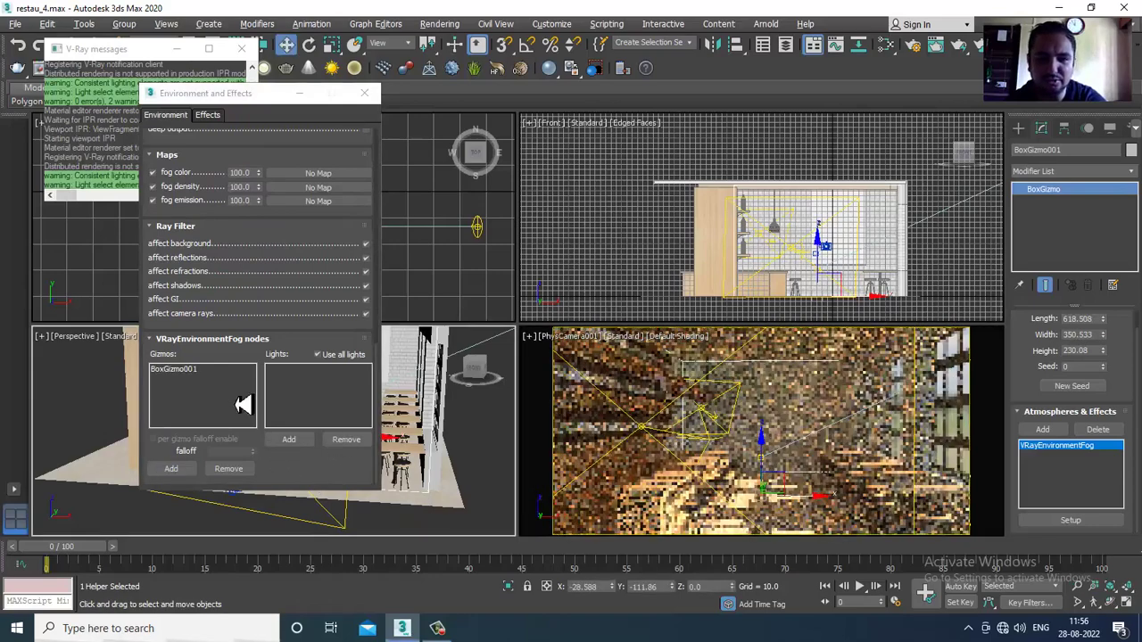
pyautogui.click(290, 439)
pyautogui.scroll(3, 470, 370)
pyautogui.scroll(-5, 392, 455)
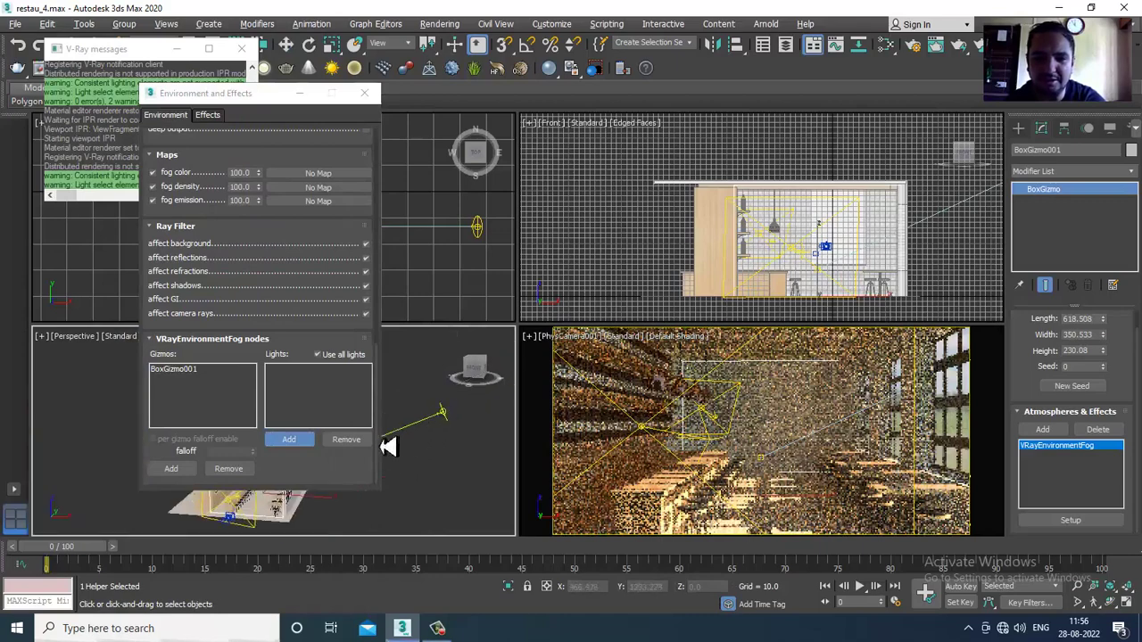
pyautogui.click(445, 423)
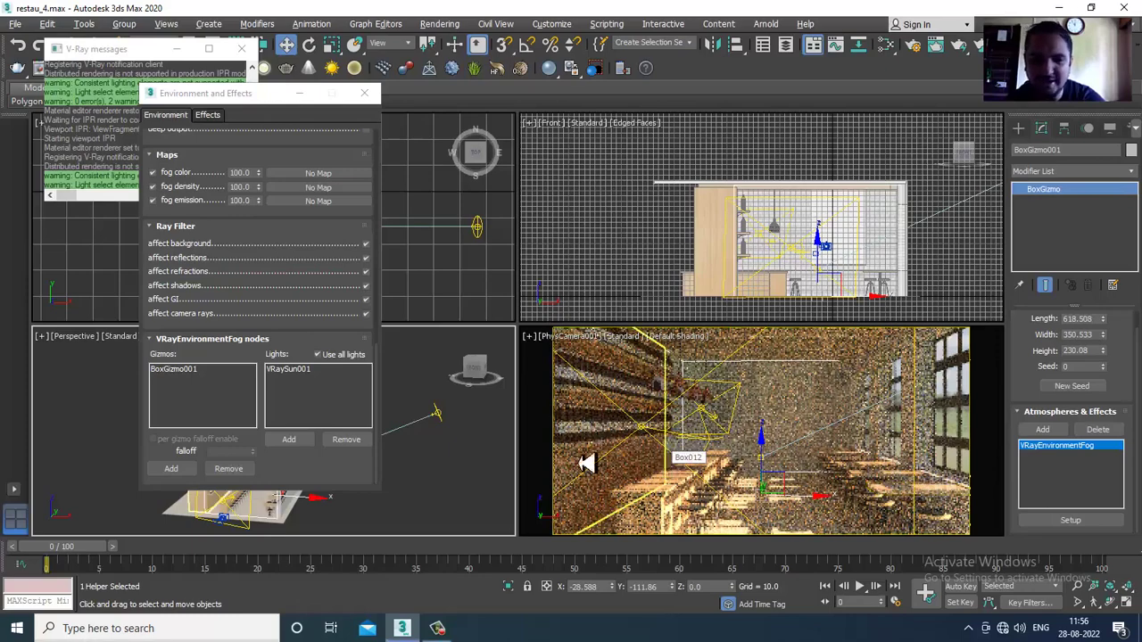
# Reduce the fog distance to 654.839 and set the fog subdivs to 512
pyautogui.scroll(10, 309, 249)
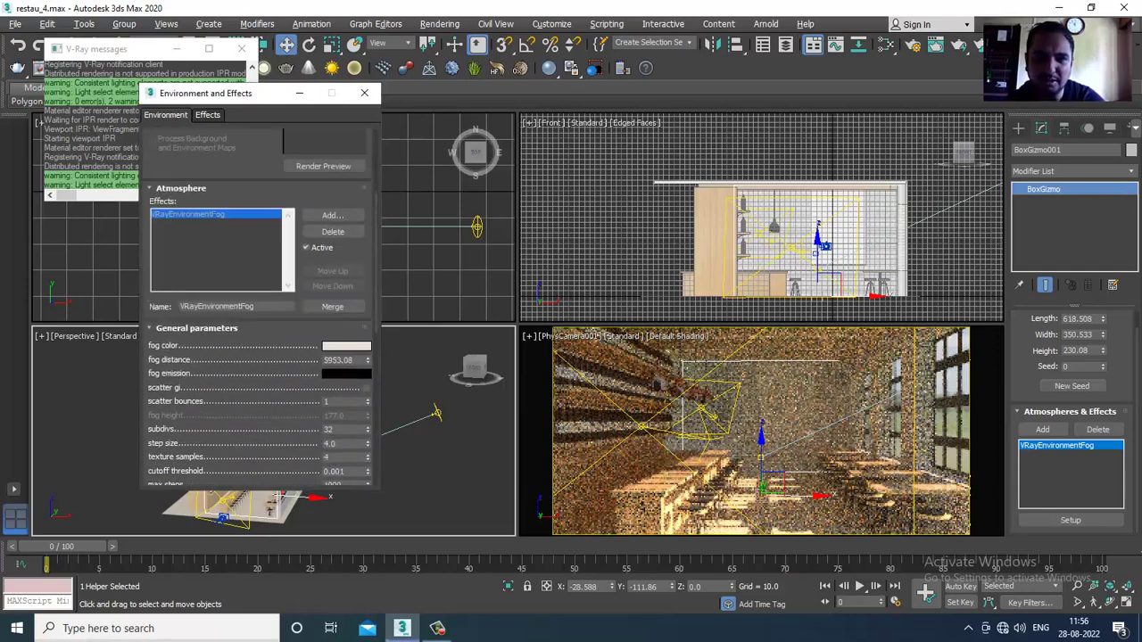
pyautogui.moveTo(370, 374); pyautogui.dragTo(387, 441)
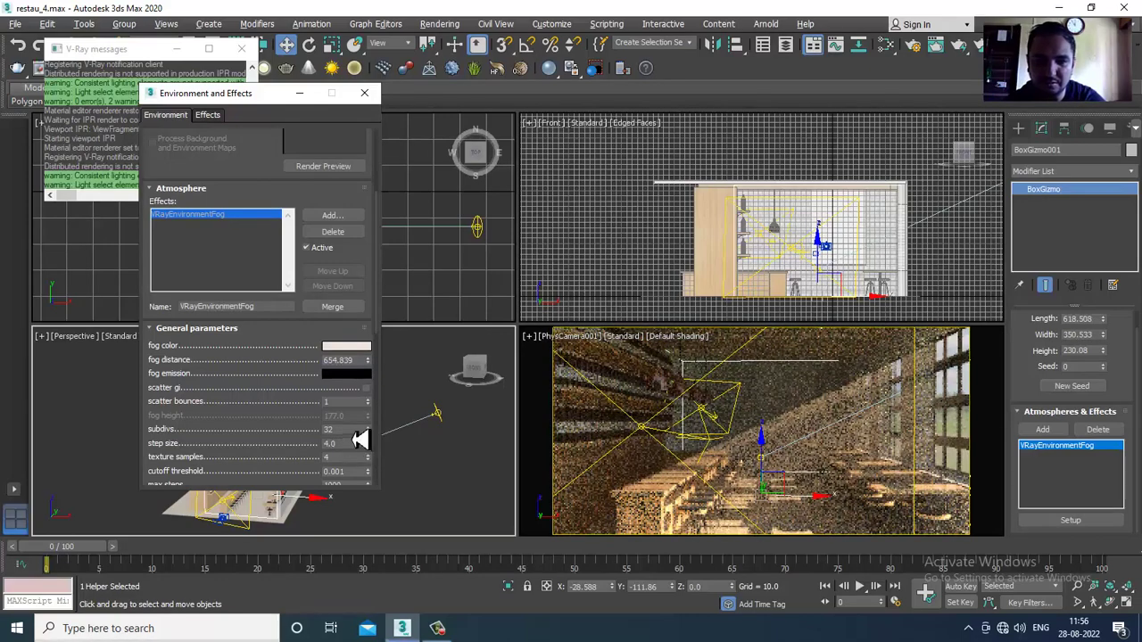
pyautogui.moveTo(360, 431); pyautogui.dragTo(287, 431)
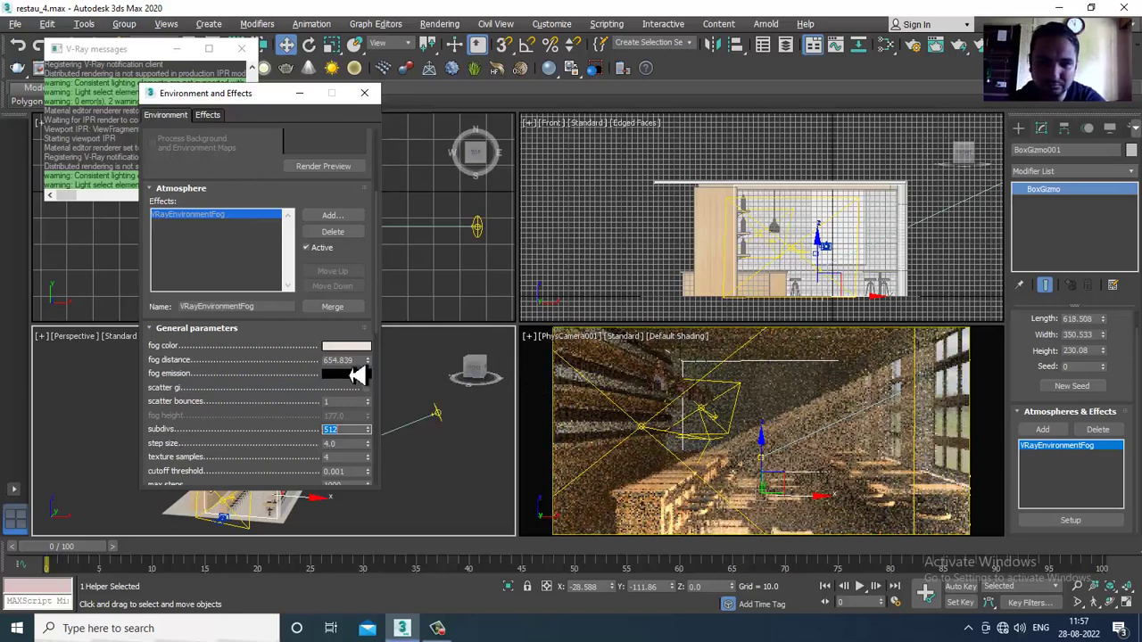
# Raise the fog distance in stages to 2040.151
pyautogui.click(367, 358)
pyautogui.moveTo(375, 354); pyautogui.dragTo(379, 347)
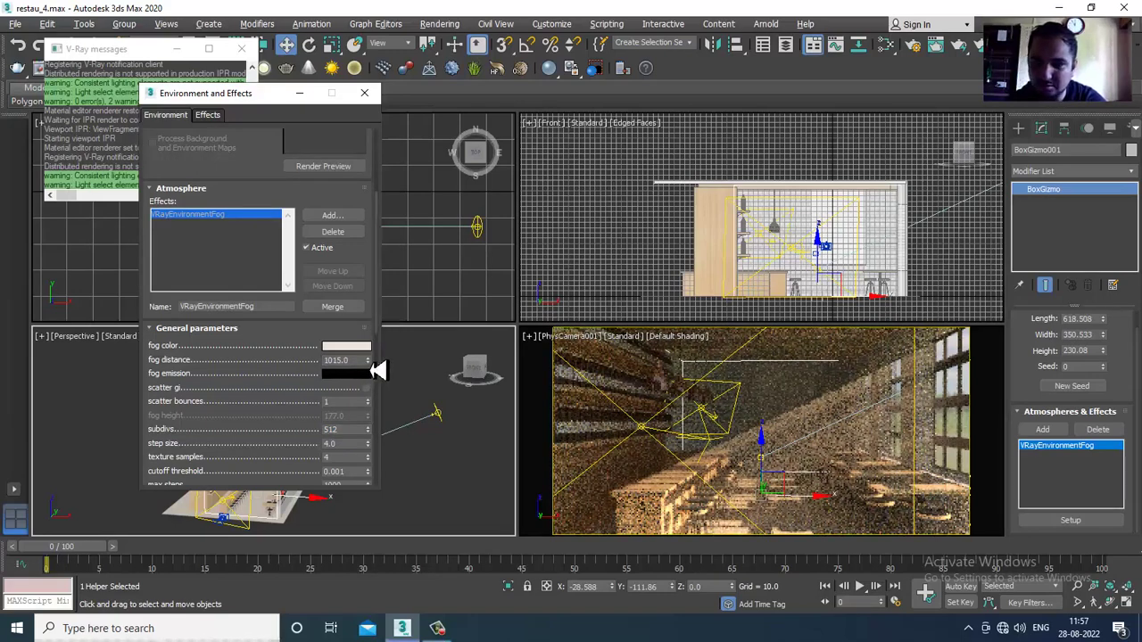
pyautogui.moveTo(377, 359); pyautogui.dragTo(390, 305)
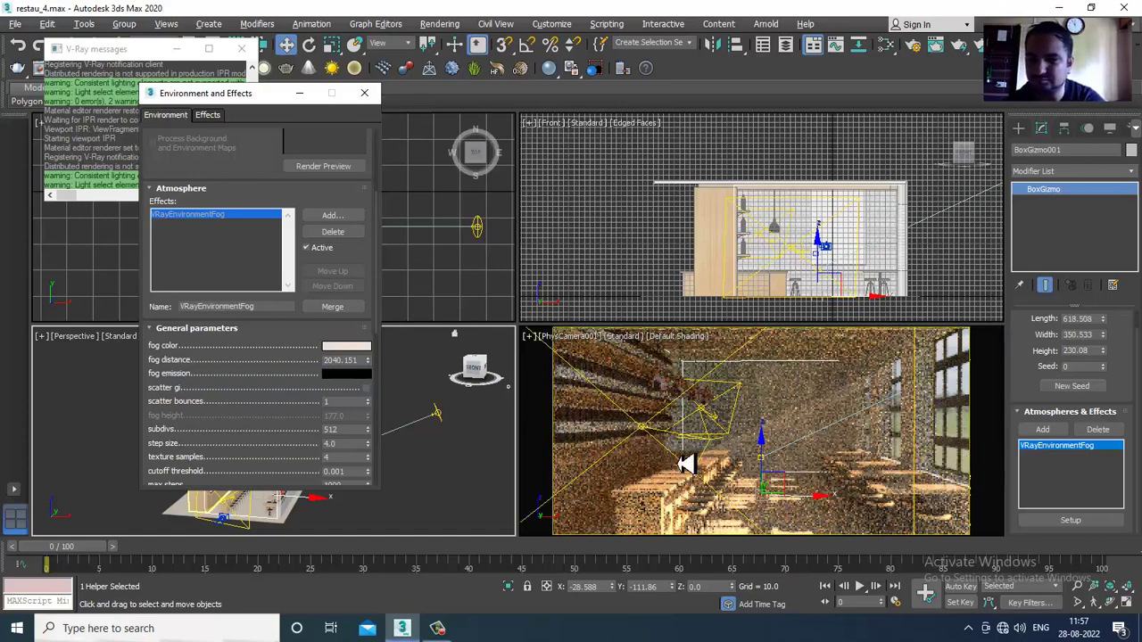
# Check the fog in the enlarged physical camera view, and raise the fog distance to 2264.567
pyautogui.click(752, 383)
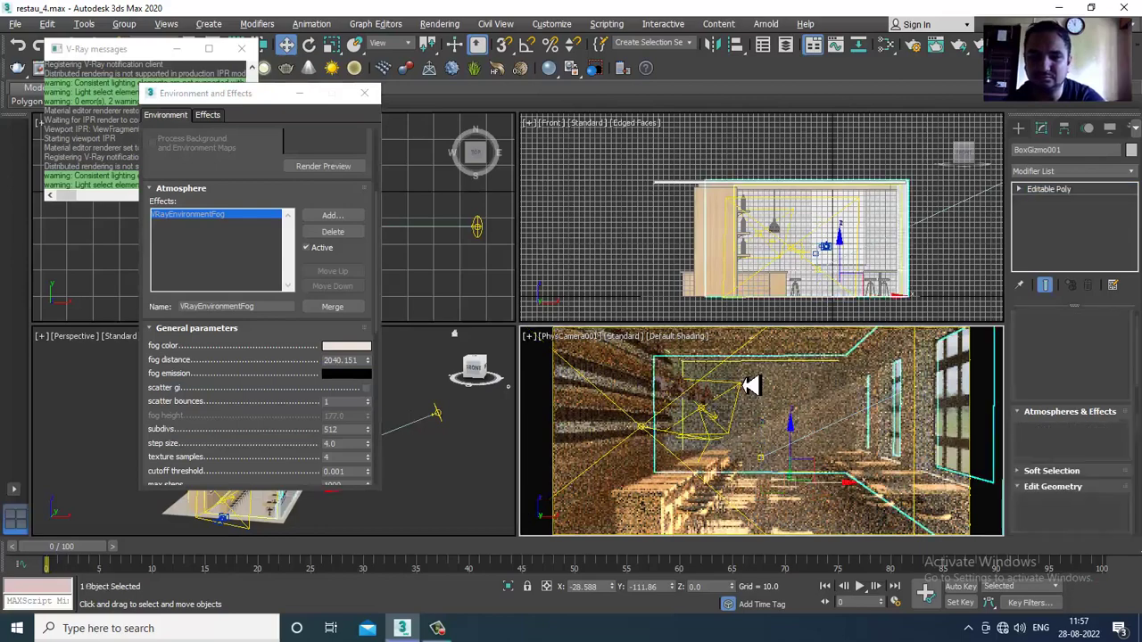
pyautogui.hotkey('alt', 'w')
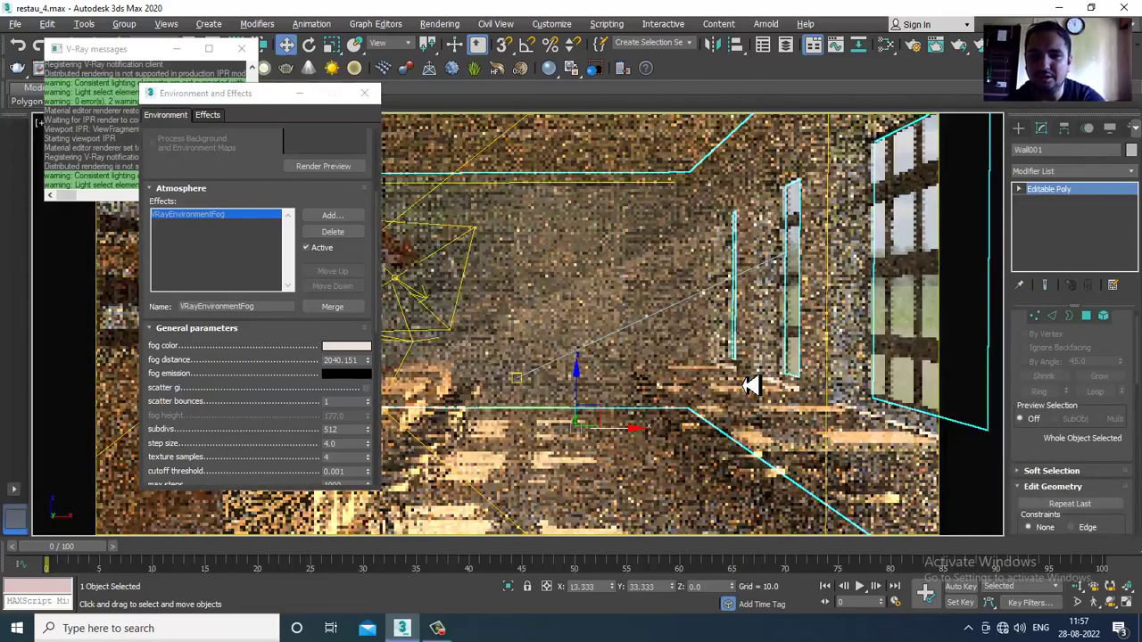
pyautogui.hotkey('alt', 'w')
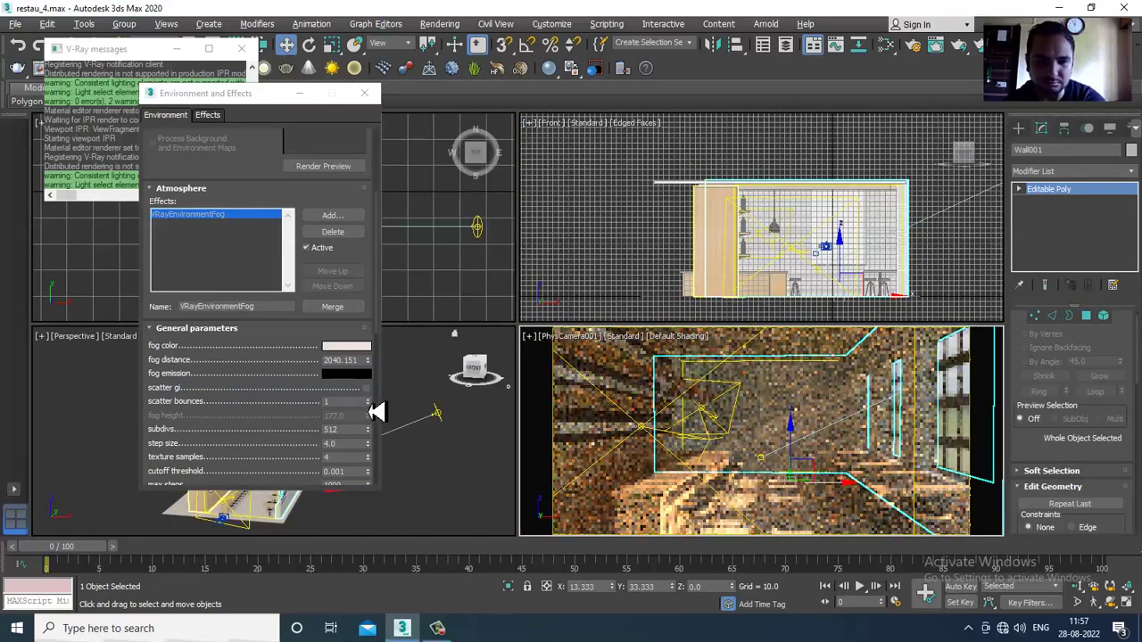
pyautogui.moveTo(372, 369); pyautogui.dragTo(373, 360)
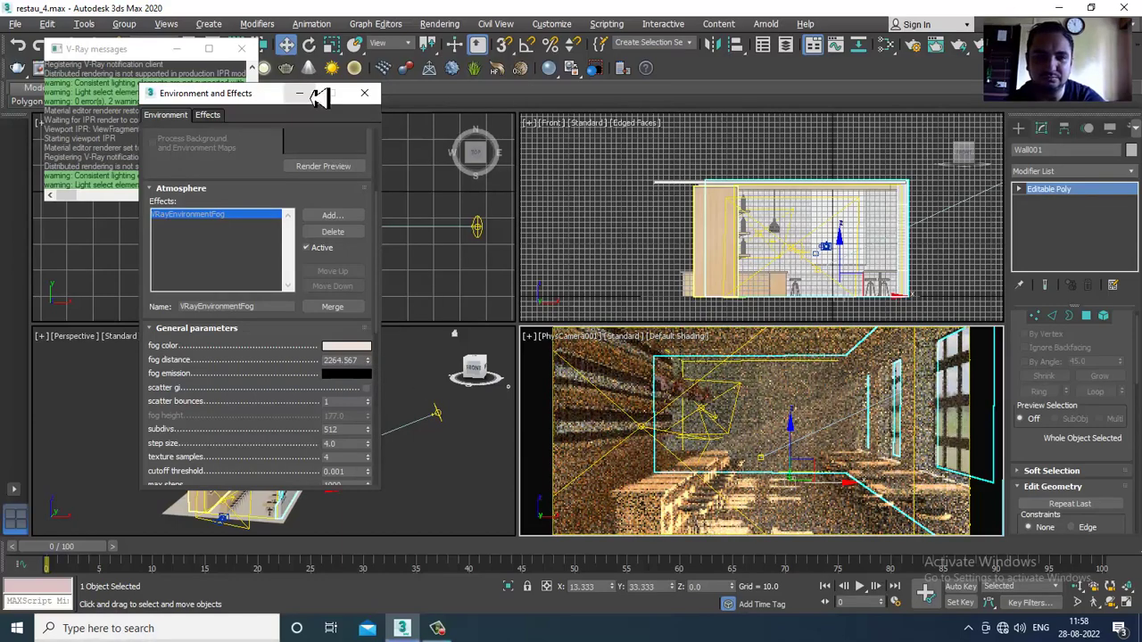
# Try turbidity values of 3 and 2.5 on the VRaySun
pyautogui.click(440, 416)
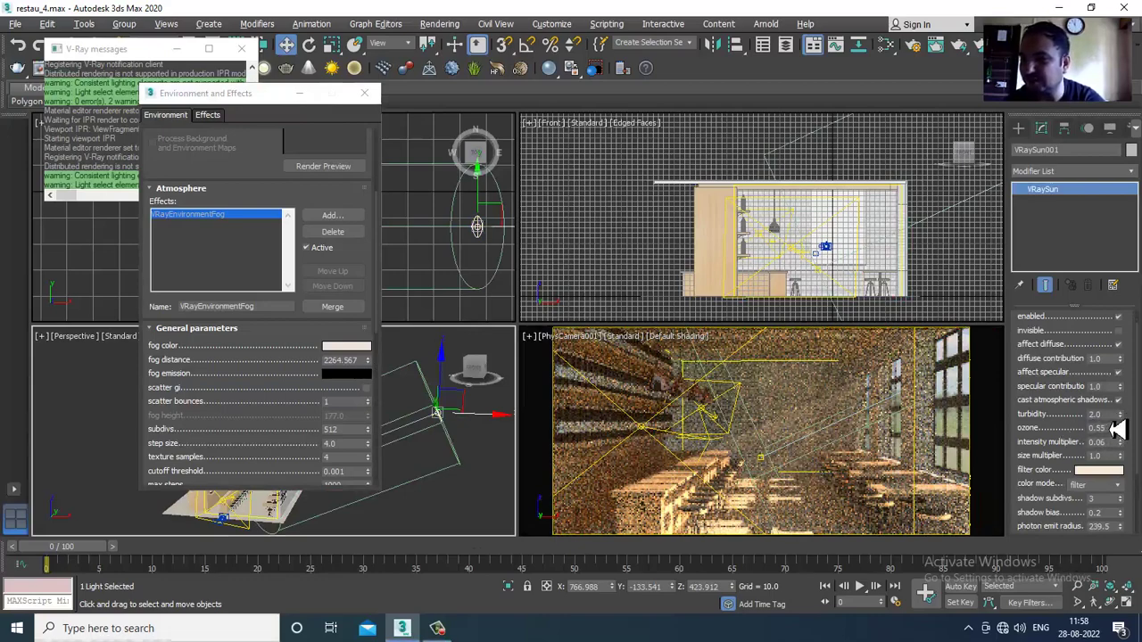
pyautogui.doubleClick(1095, 415)
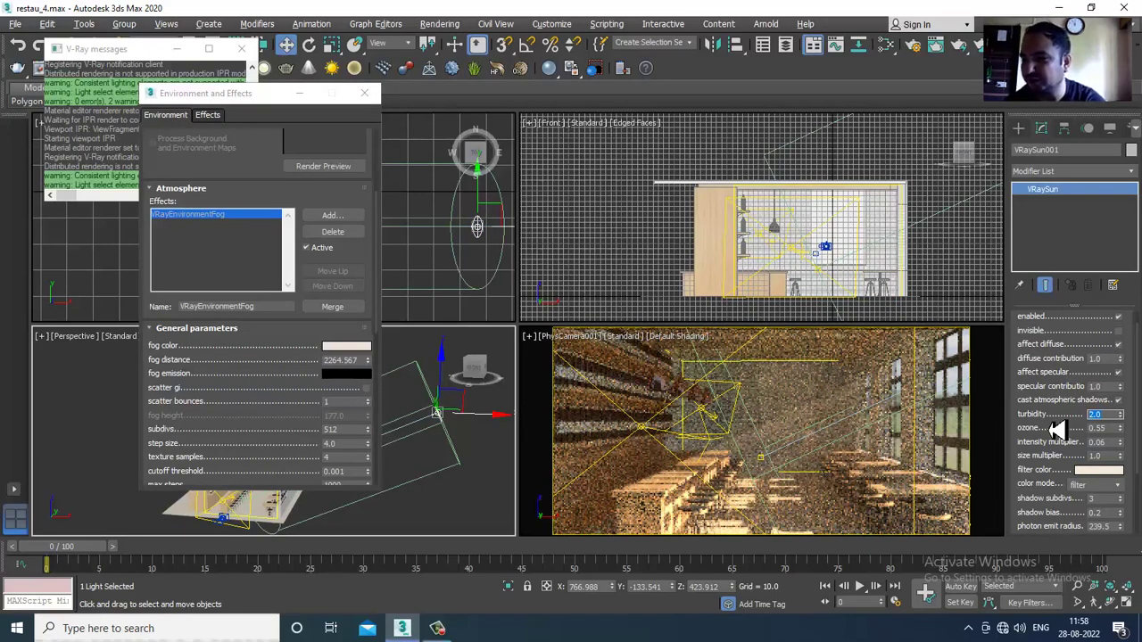
pyautogui.write('3')
pyautogui.press('Return')
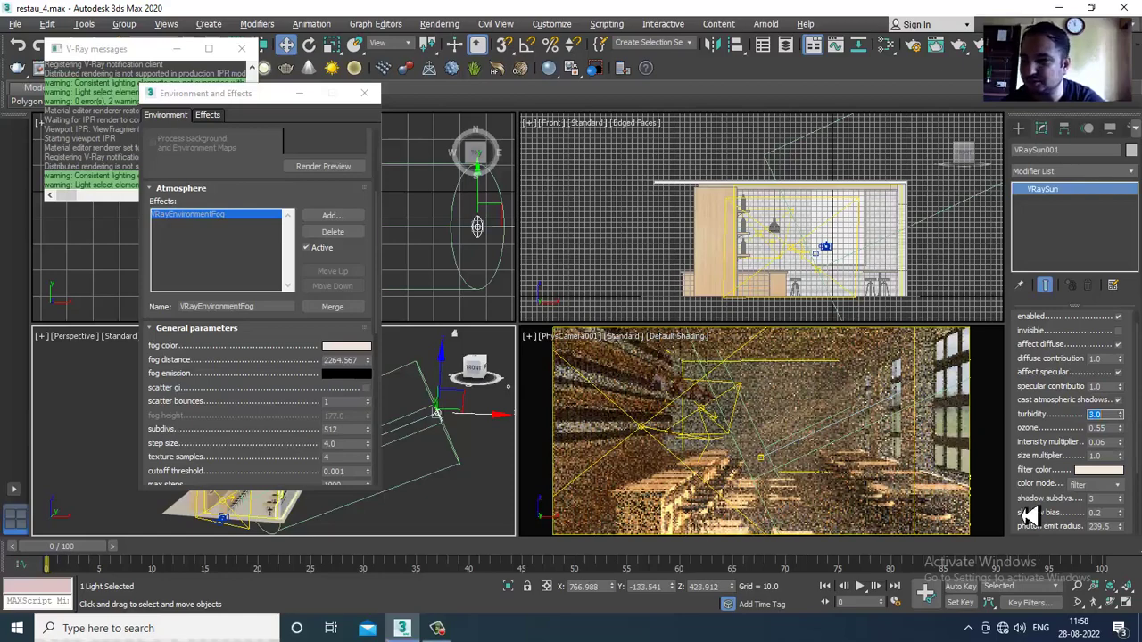
pyautogui.write('2.5')
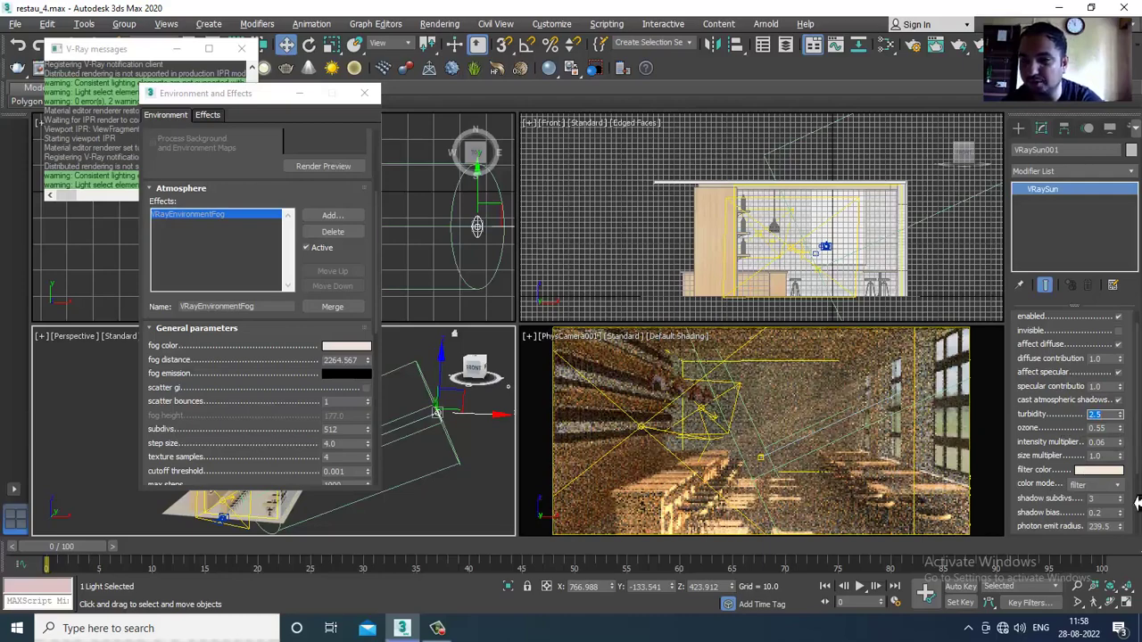
pyautogui.click(1090, 413)
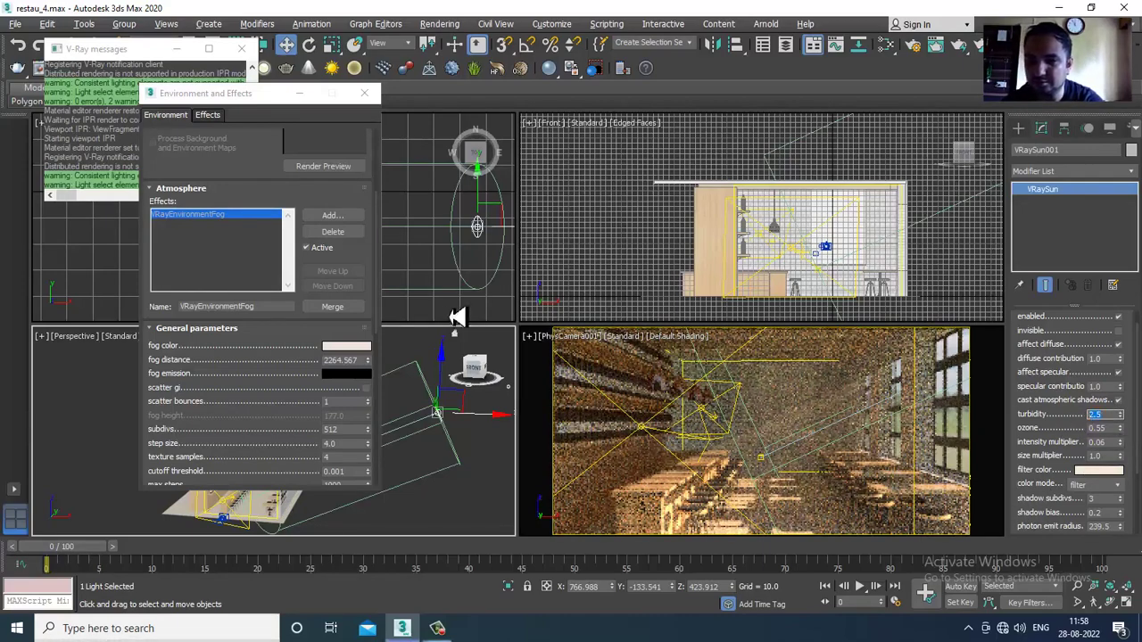
# Set the VRaySun's turbidity to 2.0 with V-Ray IPR stopped in the camera view, and restart the IPR
pyautogui.click(633, 344)
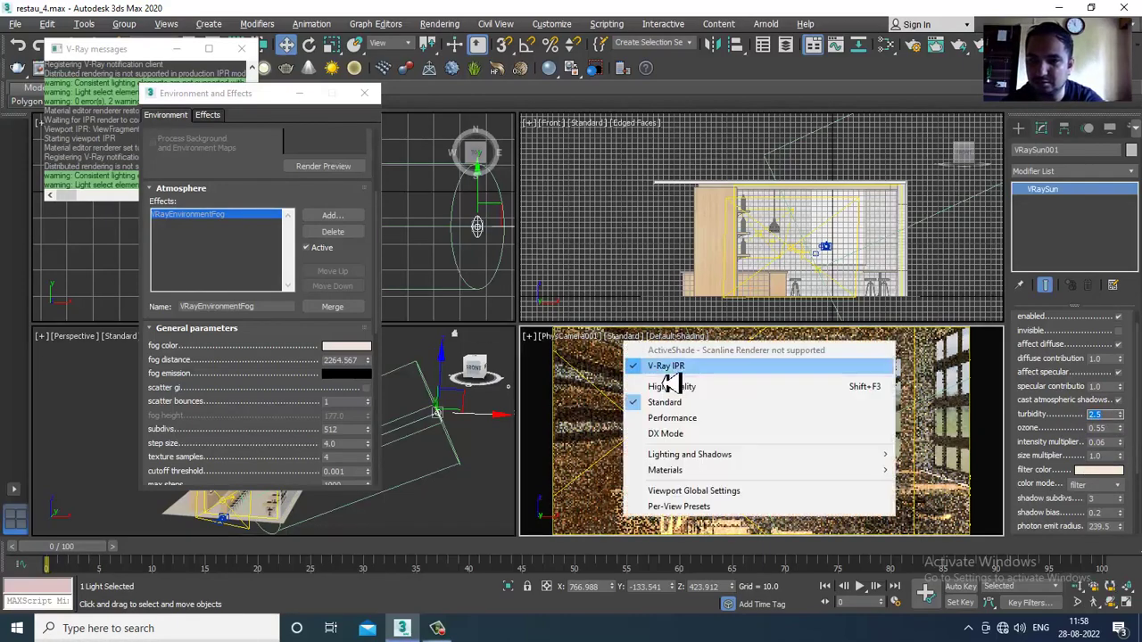
pyautogui.click(678, 367)
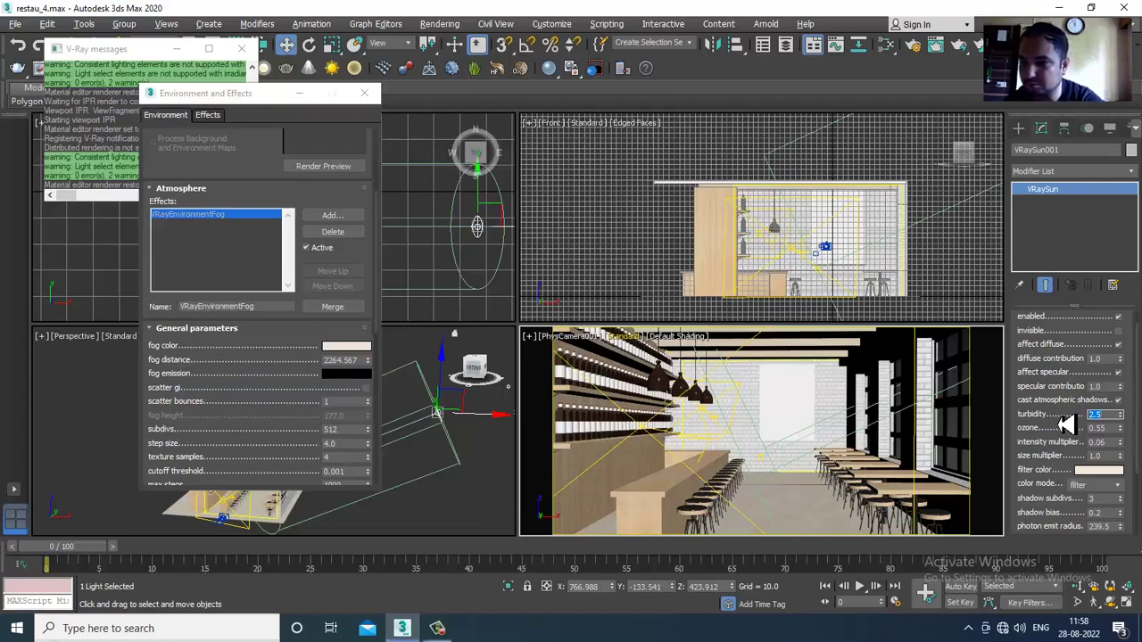
pyautogui.moveTo(1121, 417); pyautogui.dragTo(1127, 456)
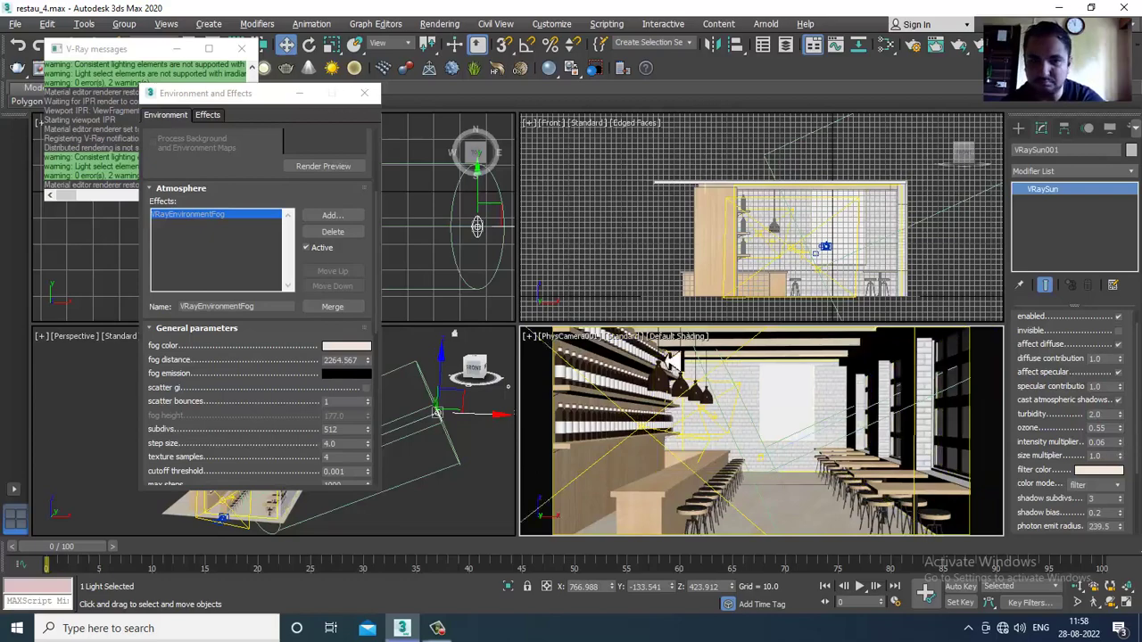
pyautogui.click(627, 337)
pyautogui.click(669, 372)
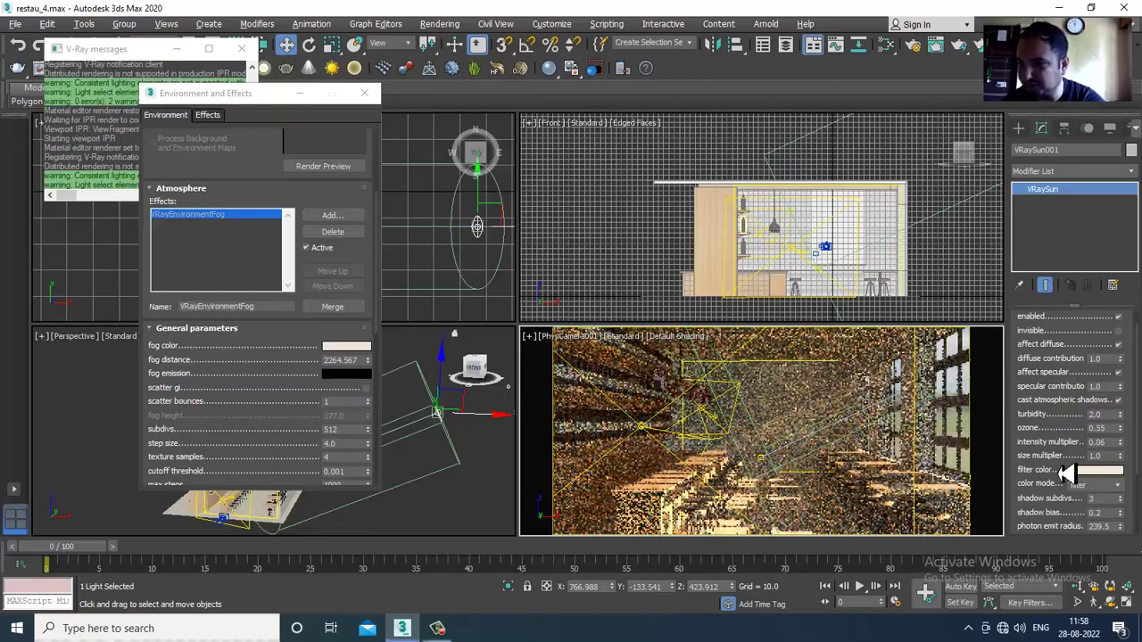
# Lower the VRaySun's intensity multiplier to 0.03 and save the scene
pyautogui.moveTo(1115, 443); pyautogui.dragTo(1063, 448)
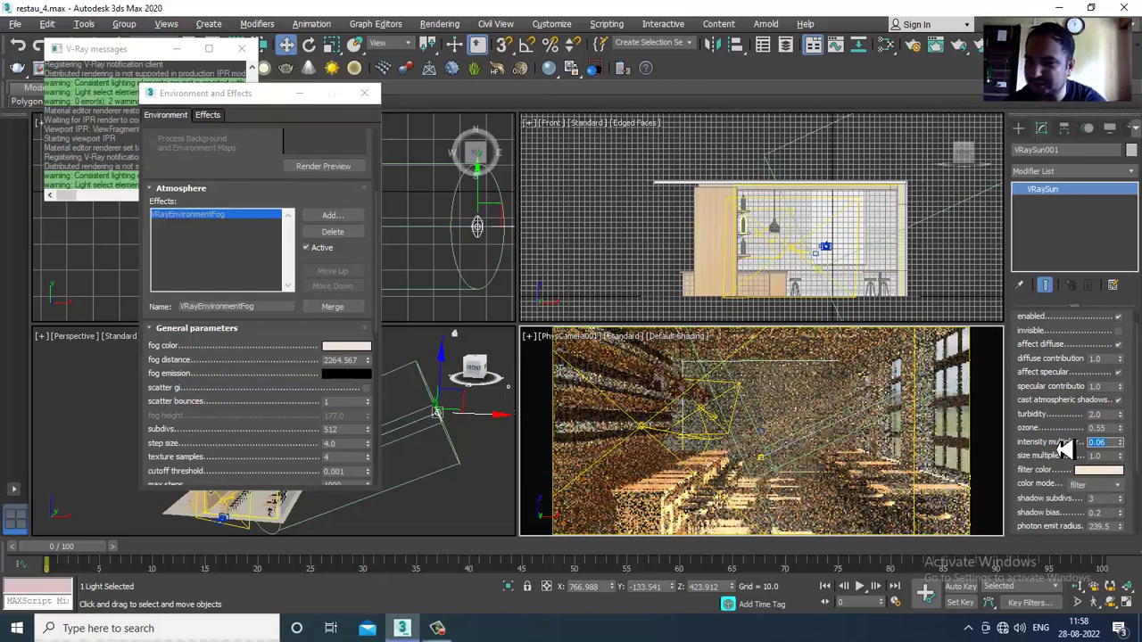
pyautogui.write('0.')
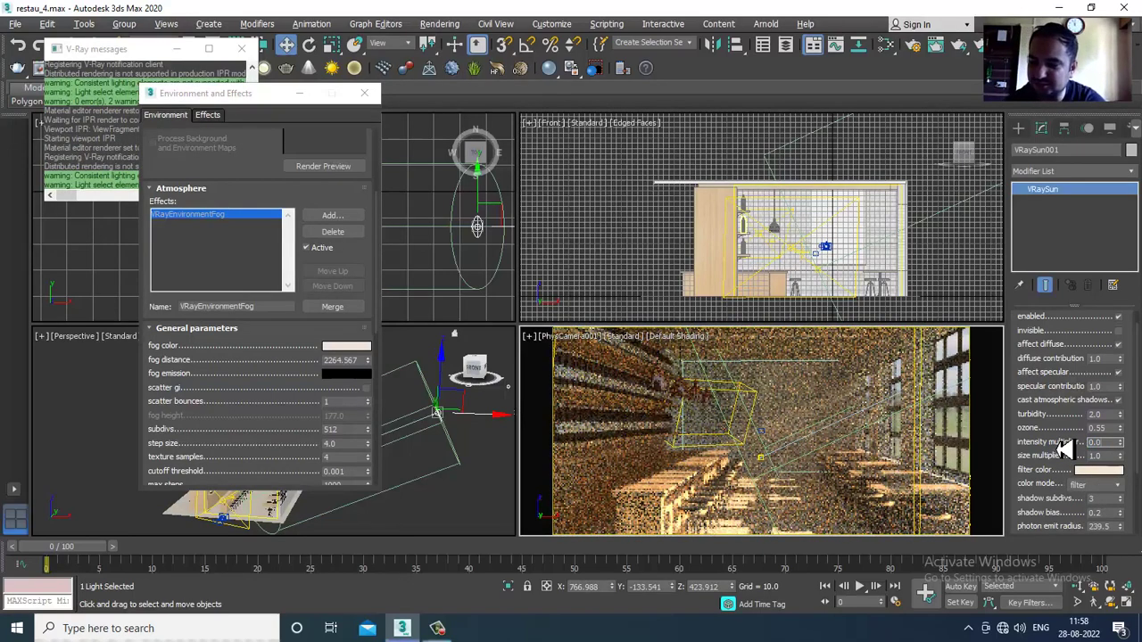
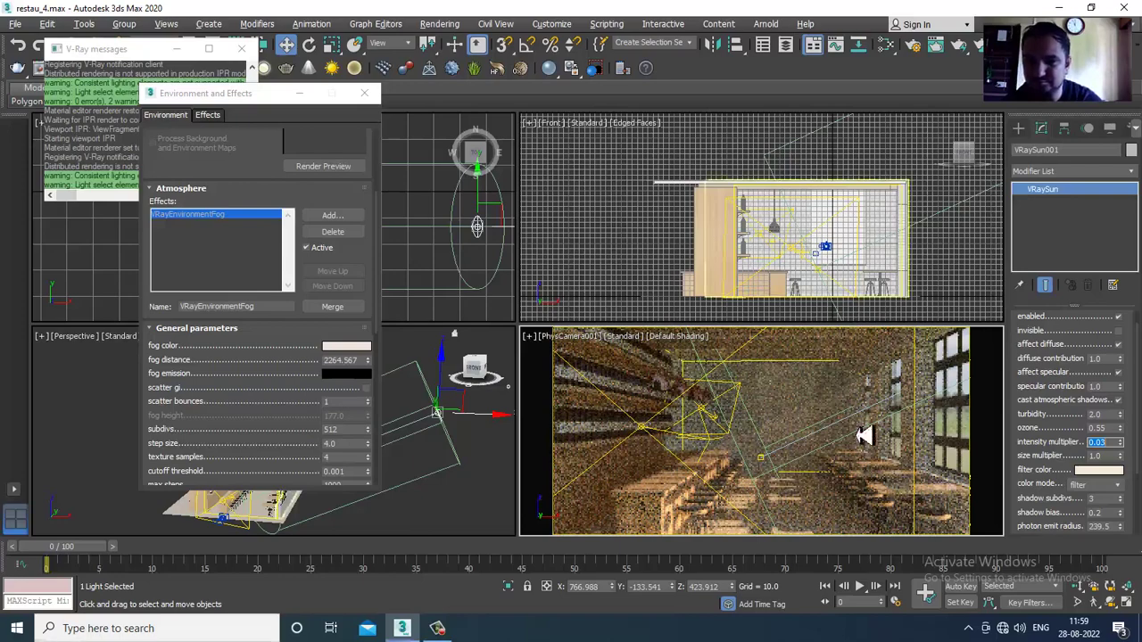
pyautogui.click(12, 24)
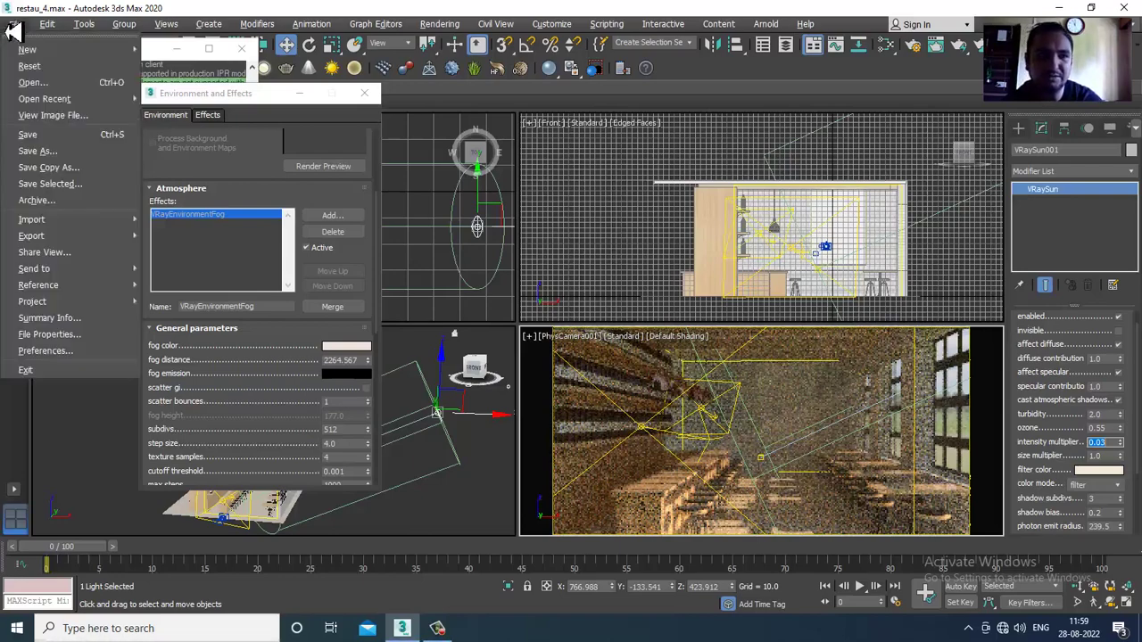
pyautogui.click(96, 135)
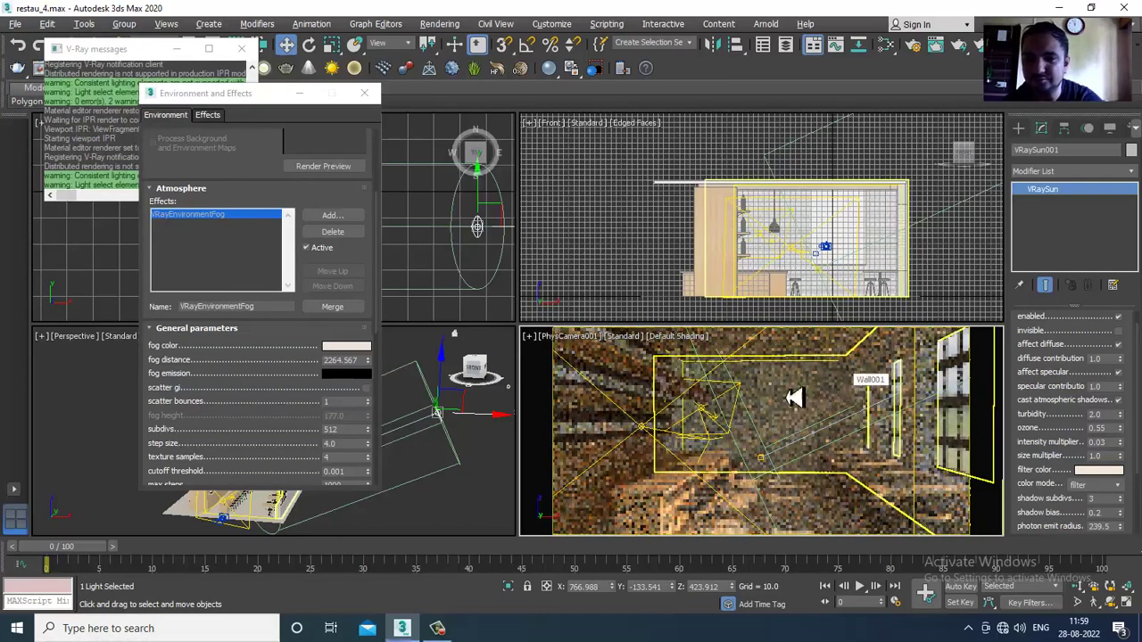
# Render the physical camera view of the restaurant and examine the light rays and fog in the V-Ray frame buffer
pyautogui.click(765, 388)
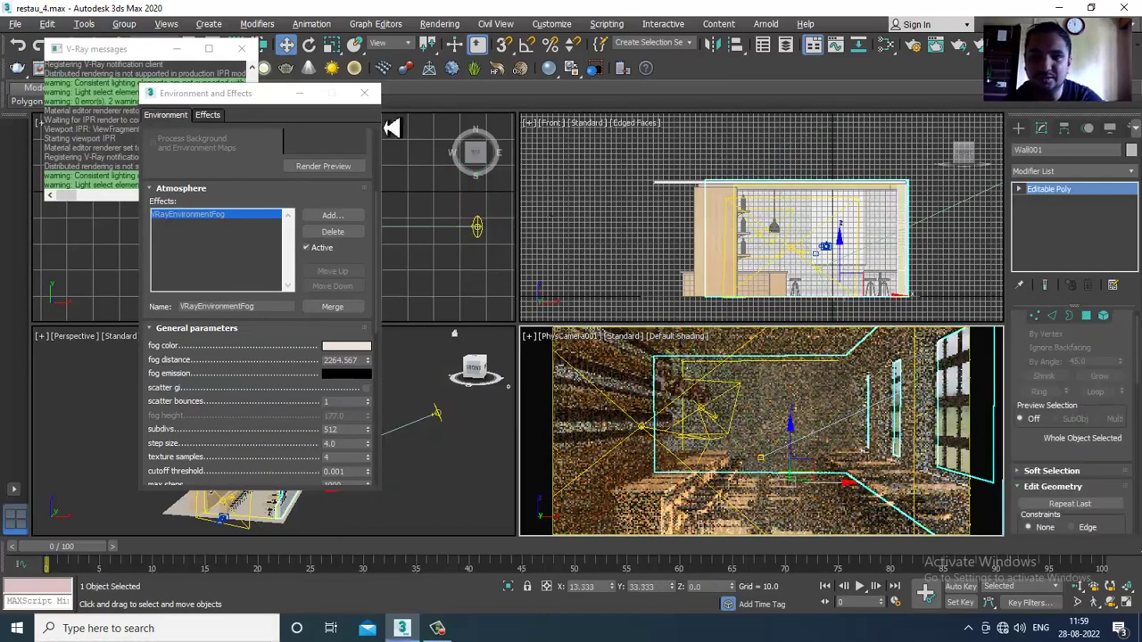
pyautogui.click(440, 23)
pyautogui.click(454, 48)
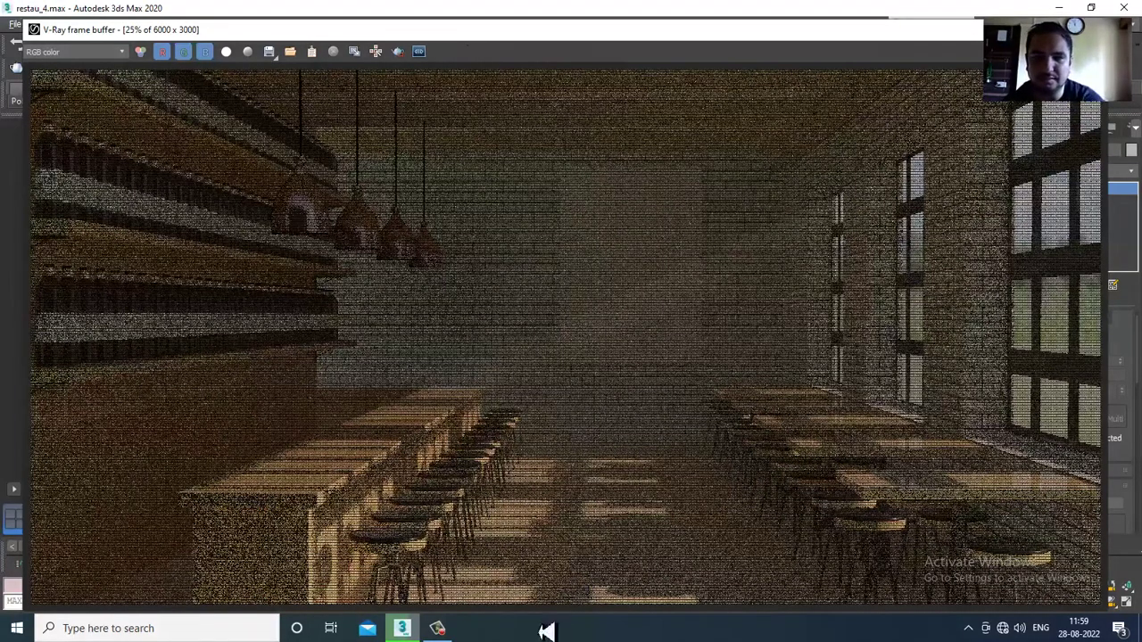
pyautogui.click(437, 628)
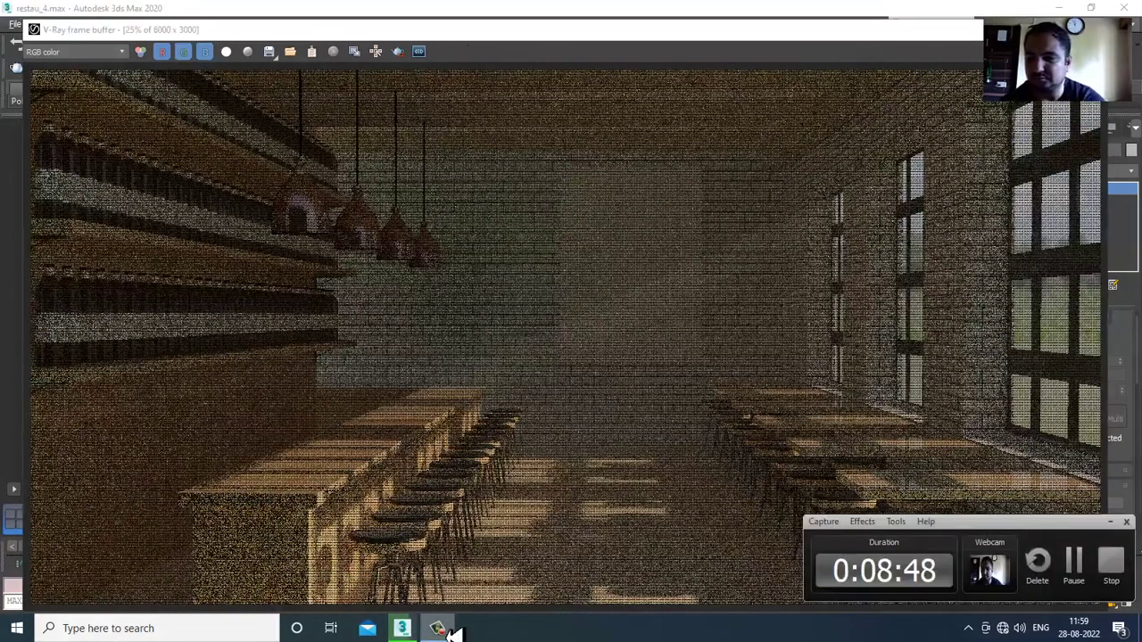
pyautogui.click(451, 631)
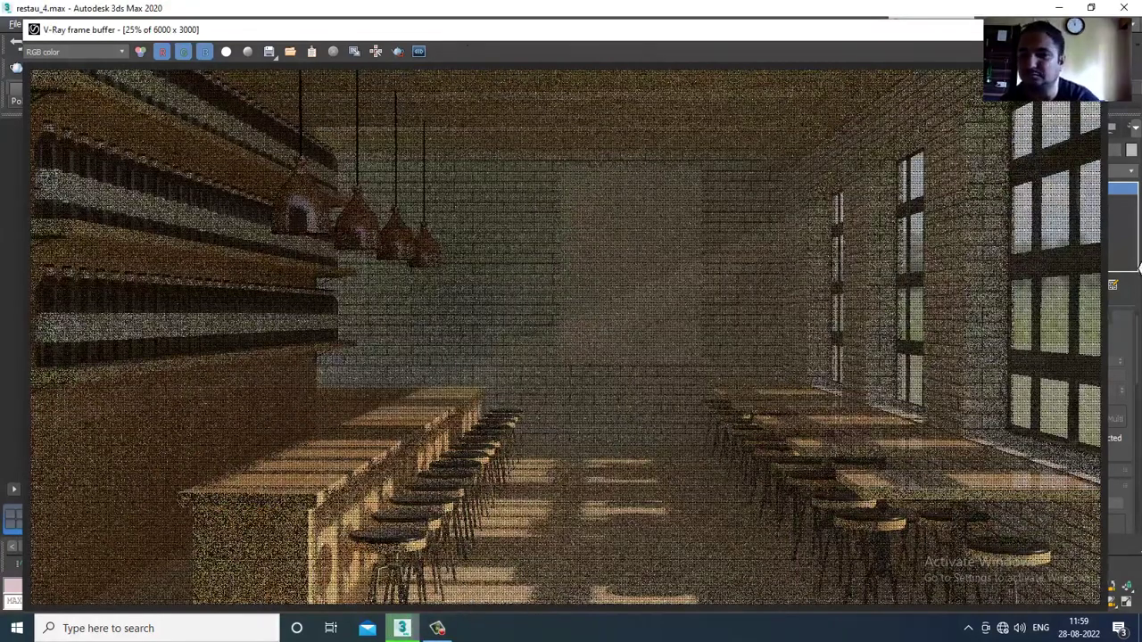
pyautogui.hotkey('shift', 'q')
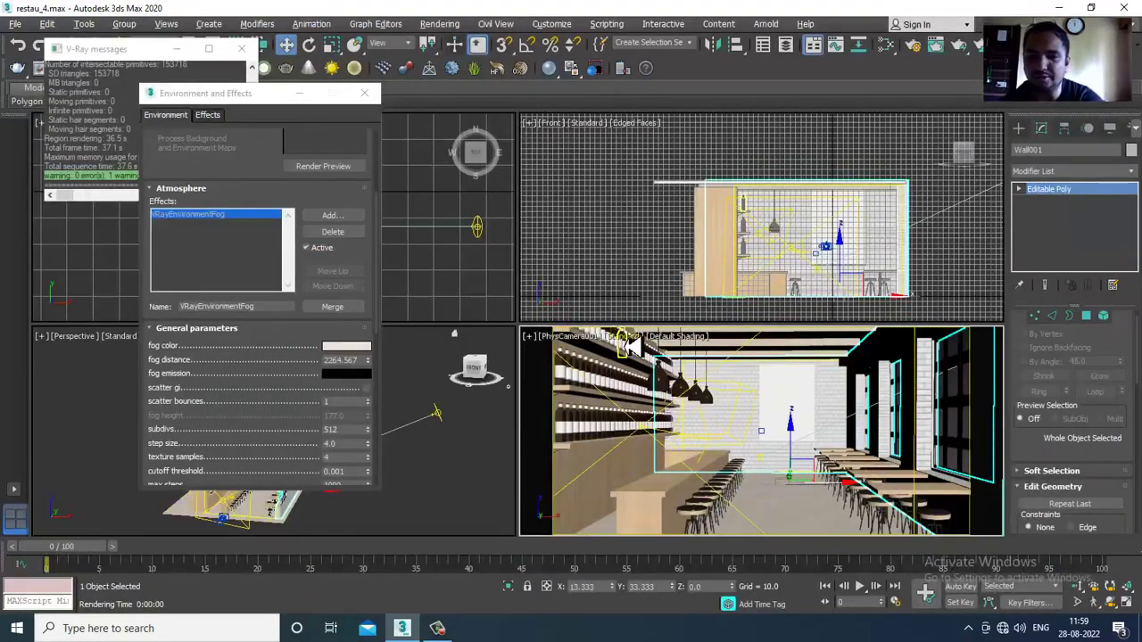
# Restart V-Ray IPR in the physical camera view and reduce the fog distance to 860.536
pyautogui.click(630, 339)
pyautogui.click(678, 369)
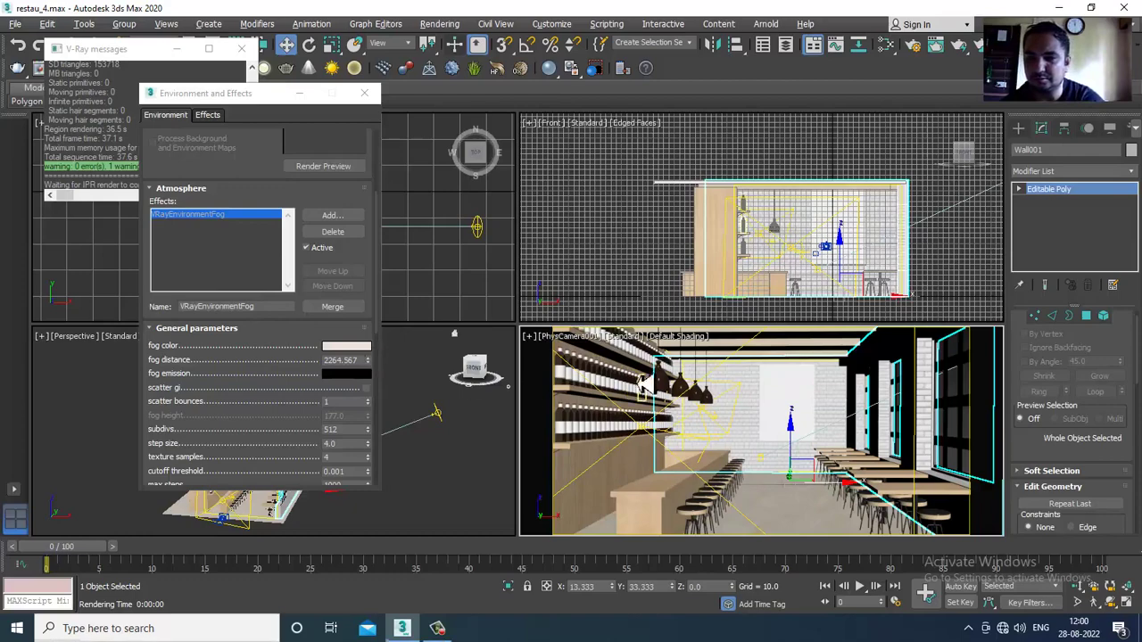
pyautogui.click(631, 340)
pyautogui.click(636, 337)
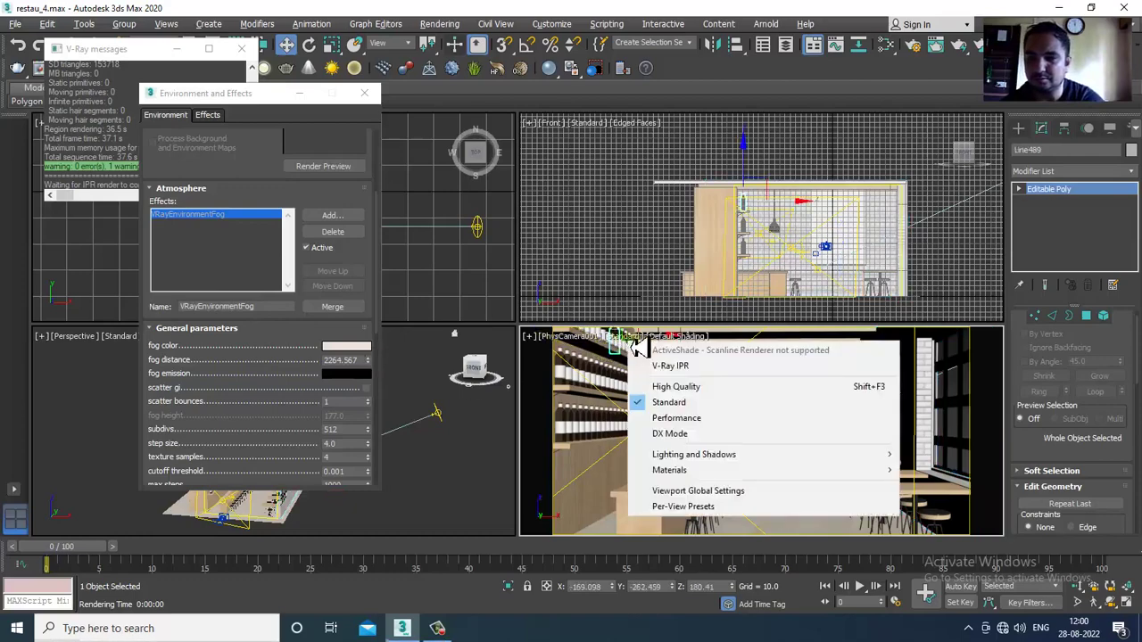
pyautogui.click(682, 373)
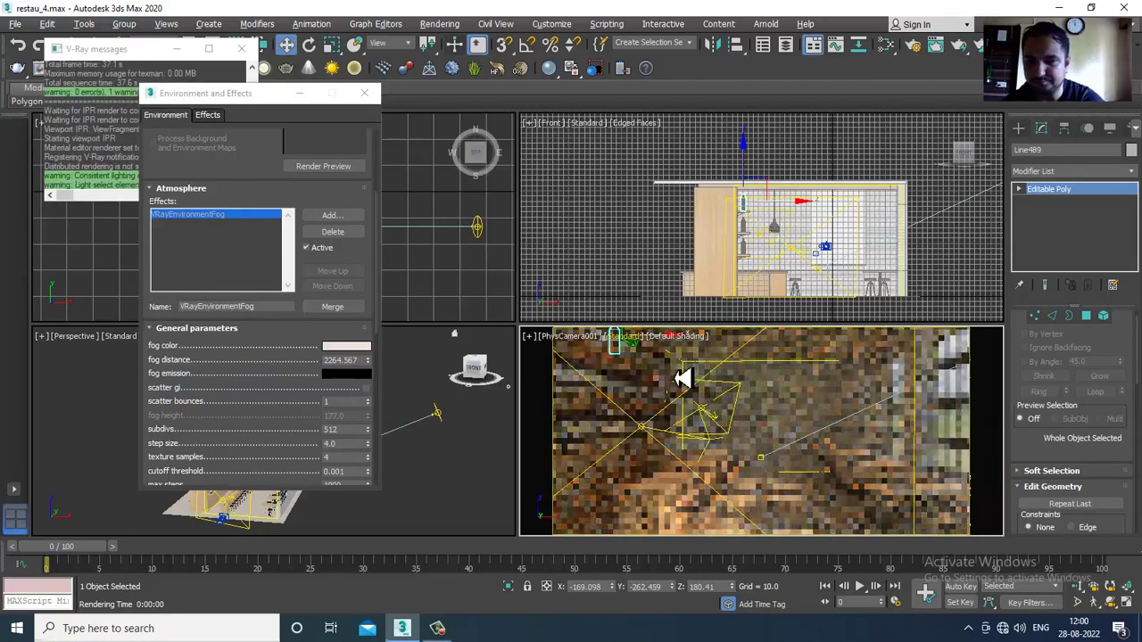
pyautogui.moveTo(368, 361); pyautogui.dragTo(382, 414)
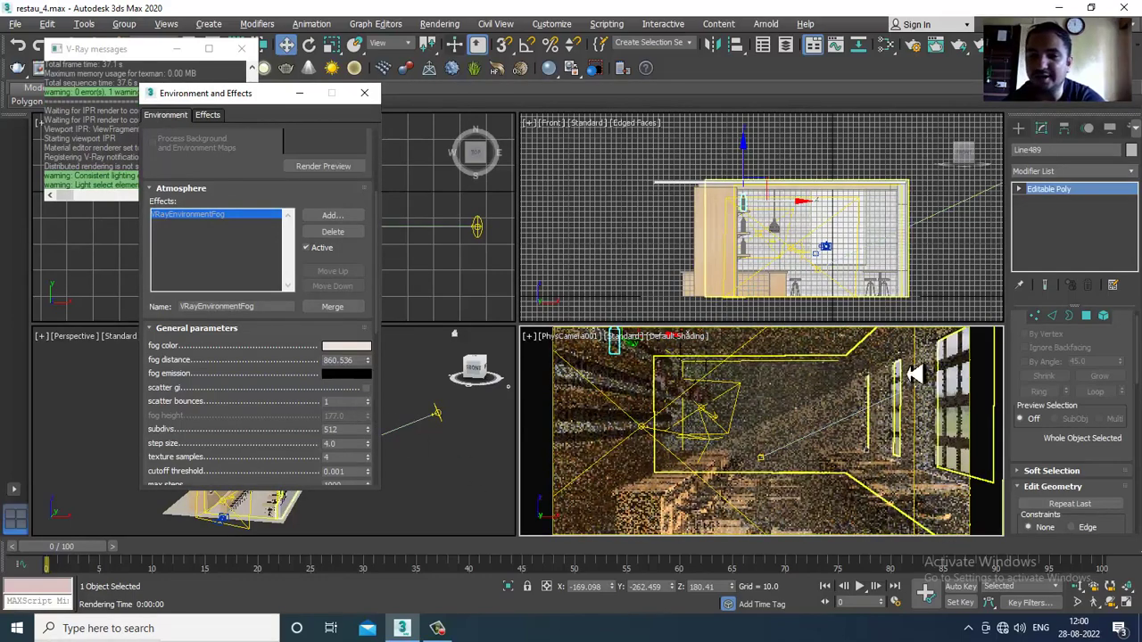
# Set the environment fog's scatter bounces to 3 and its fog distance to 1200
pyautogui.click(689, 483)
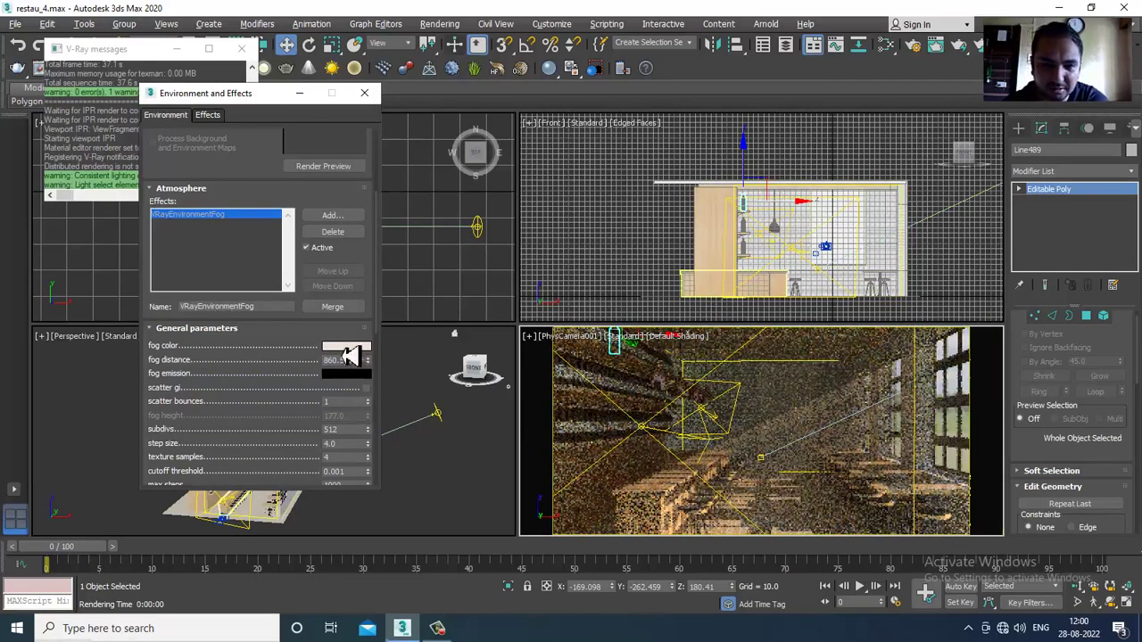
pyautogui.moveTo(311, 342); pyautogui.dragTo(317, 239)
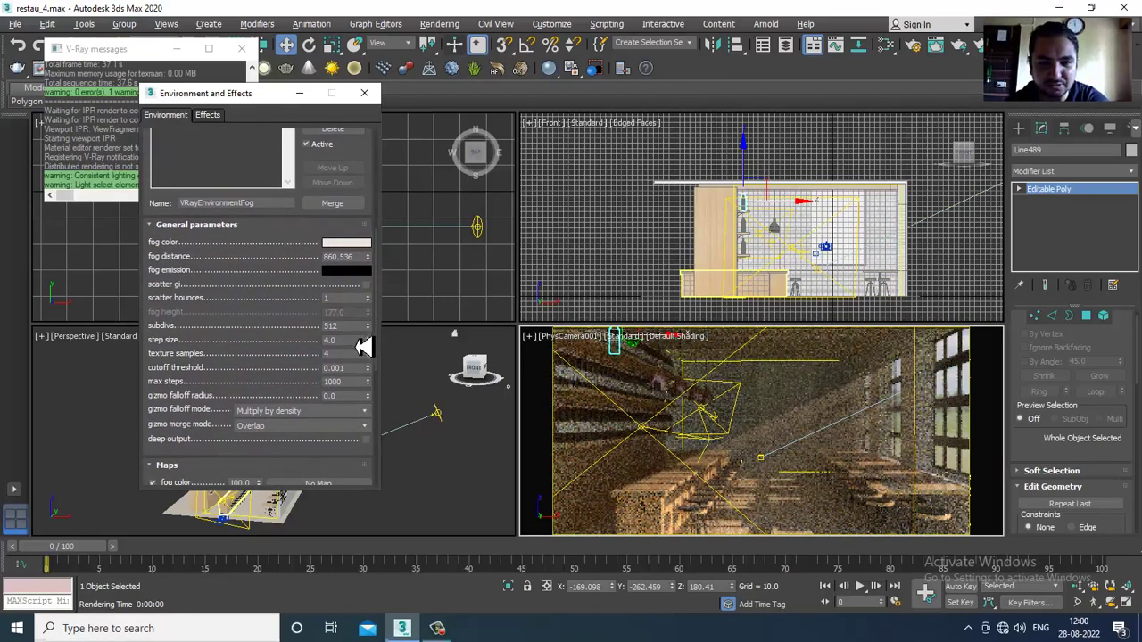
pyautogui.moveTo(349, 300); pyautogui.dragTo(276, 303)
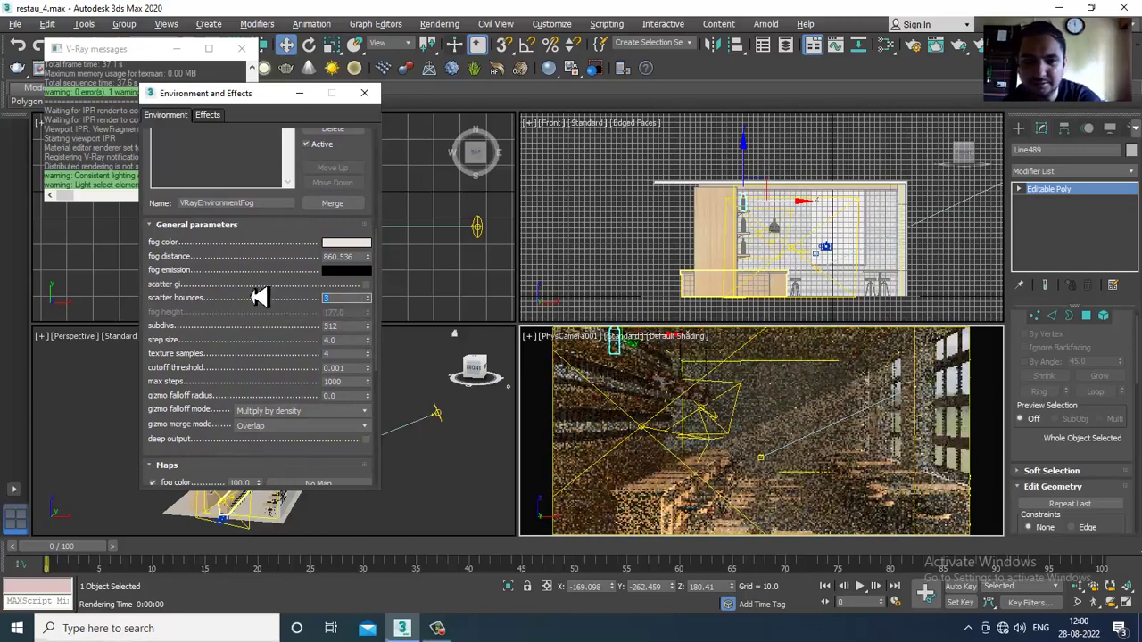
pyautogui.moveTo(353, 257); pyautogui.dragTo(236, 275)
pyautogui.write('1200.0')
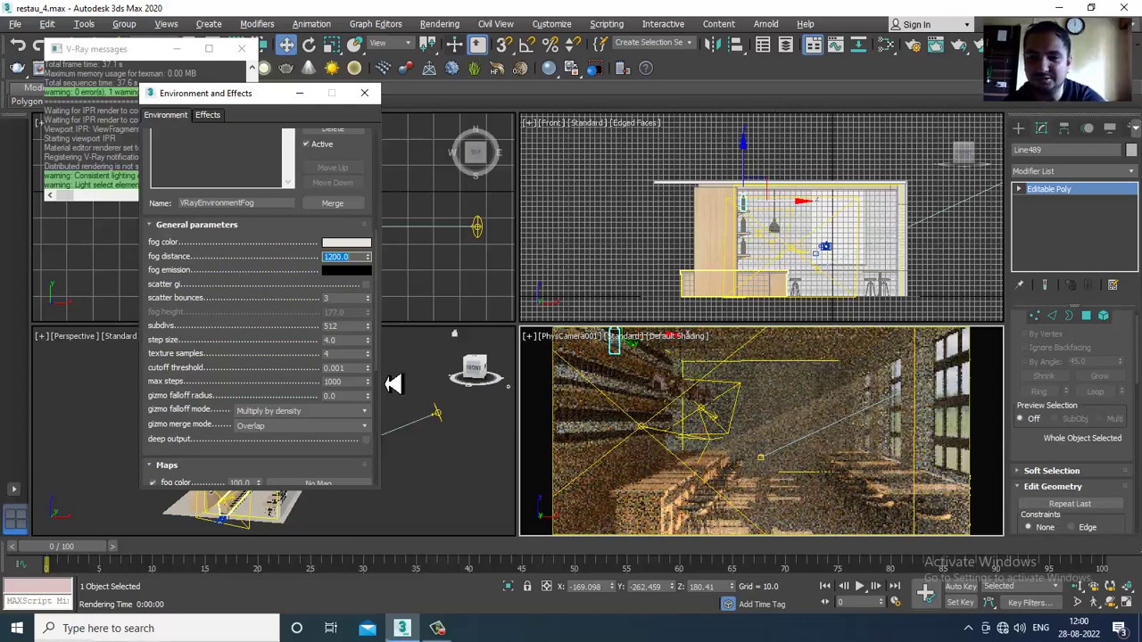
# Assign VRay Exposure Control as the scene's exposure control
pyautogui.moveTo(268, 250); pyautogui.dragTo(272, 450)
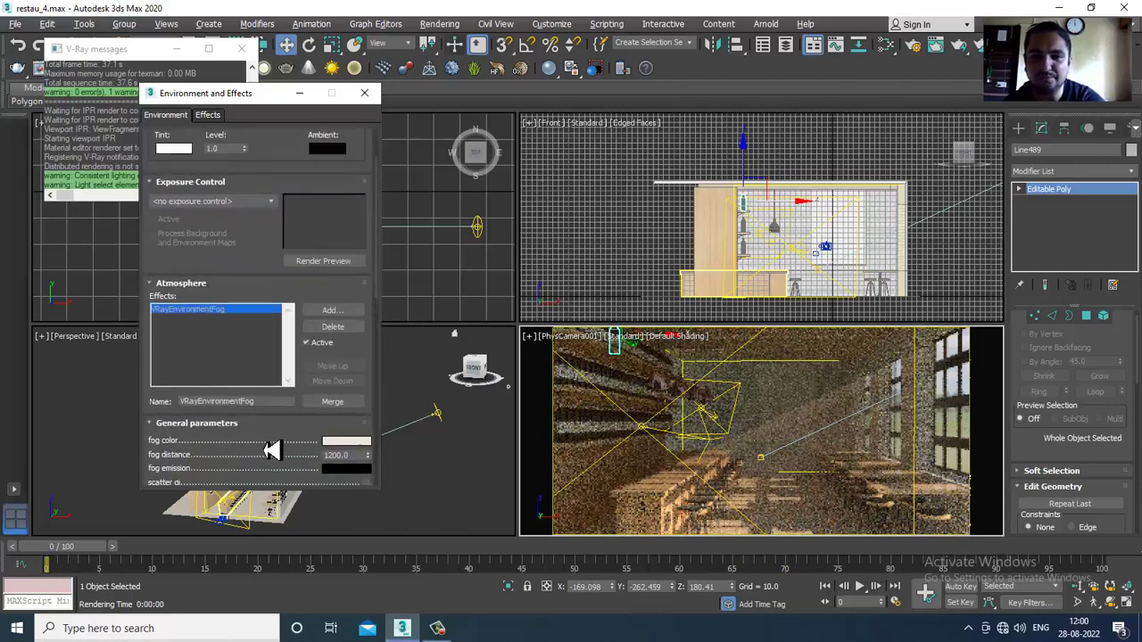
pyautogui.click(225, 204)
pyautogui.click(228, 214)
pyautogui.click(227, 205)
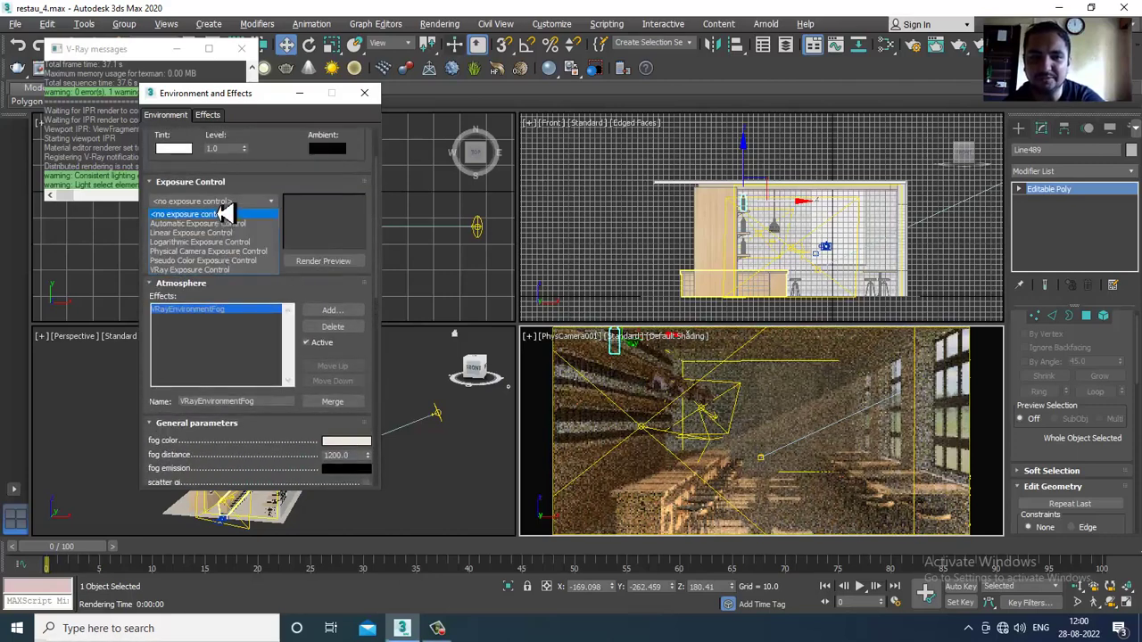
pyautogui.click(223, 269)
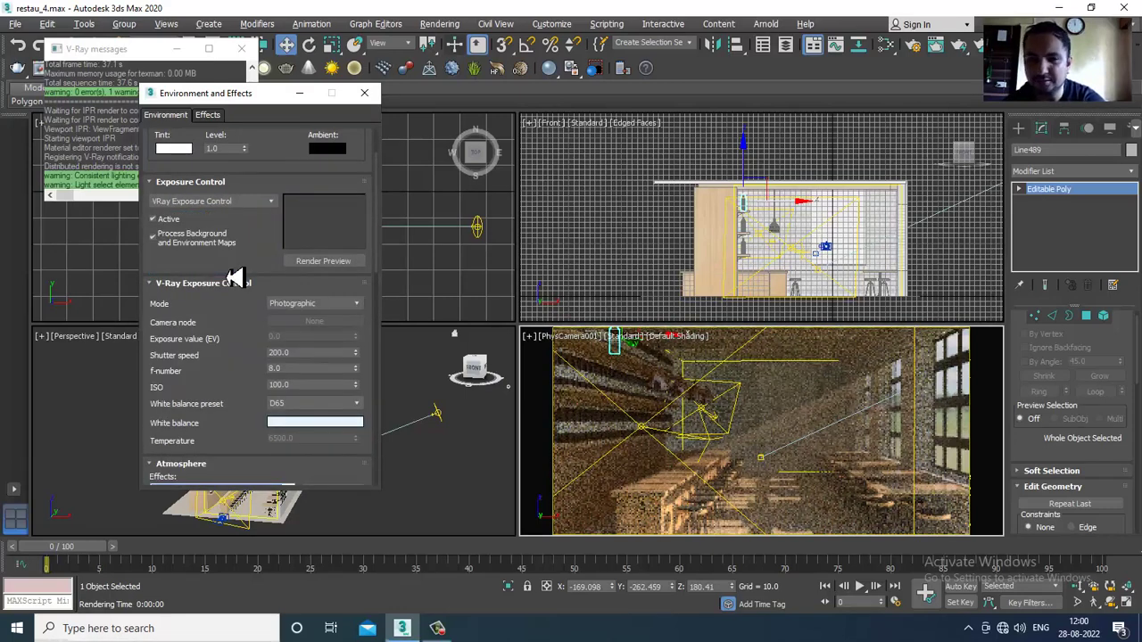
# Try the Neutral and Daylight white balance presets in the V-Ray exposure control
pyautogui.moveTo(288, 301); pyautogui.dragTo(289, 205)
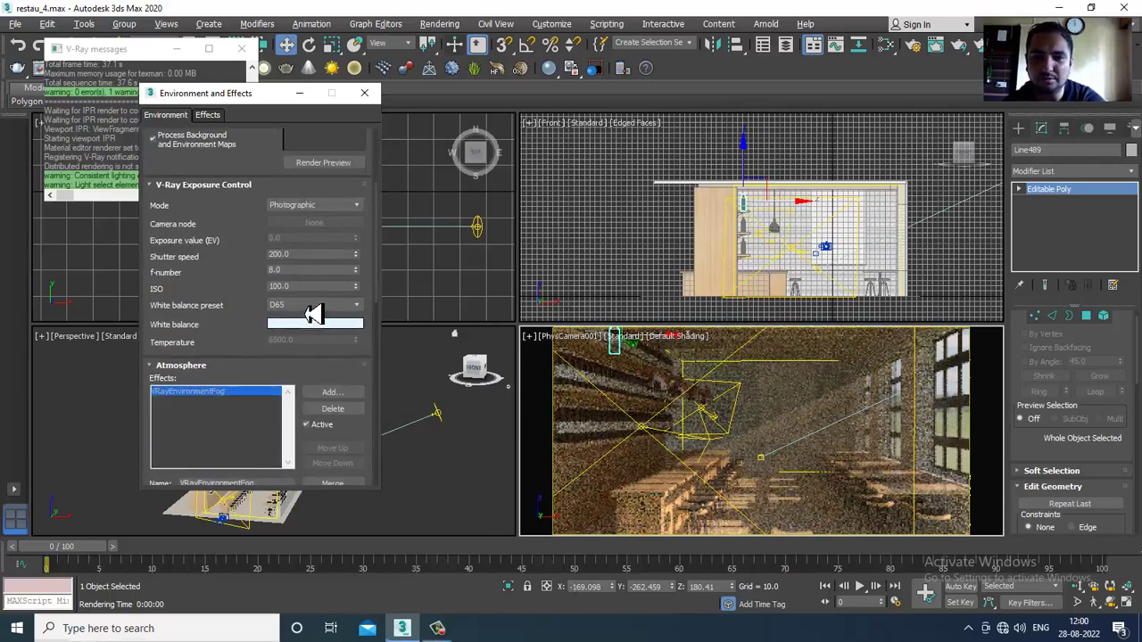
pyautogui.click(312, 305)
pyautogui.click(318, 328)
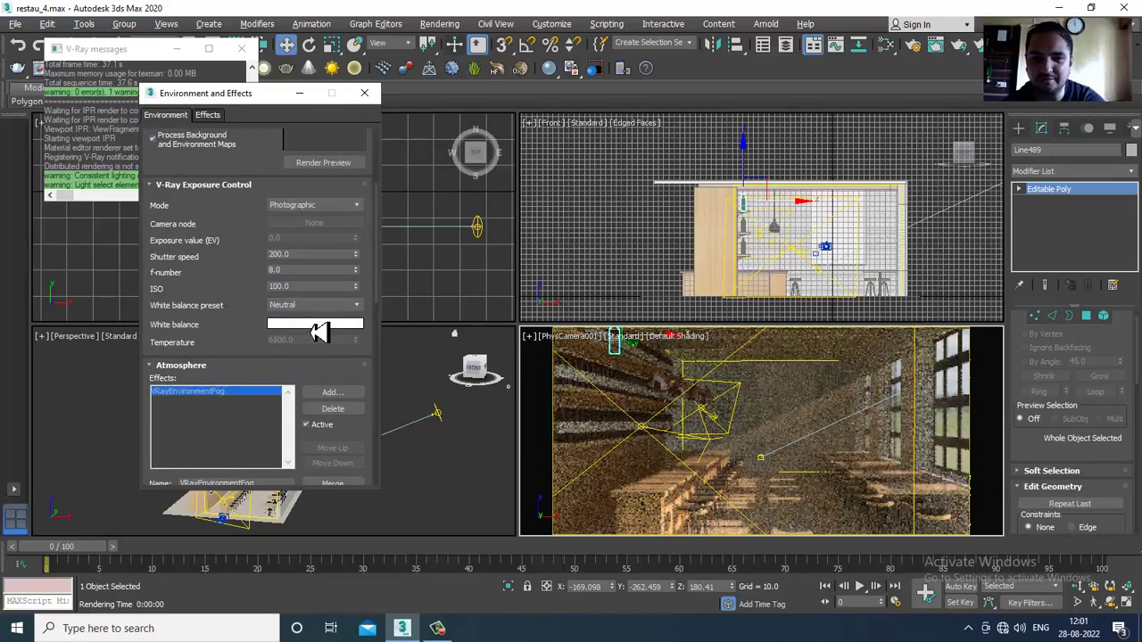
pyautogui.click(350, 306)
pyautogui.click(310, 338)
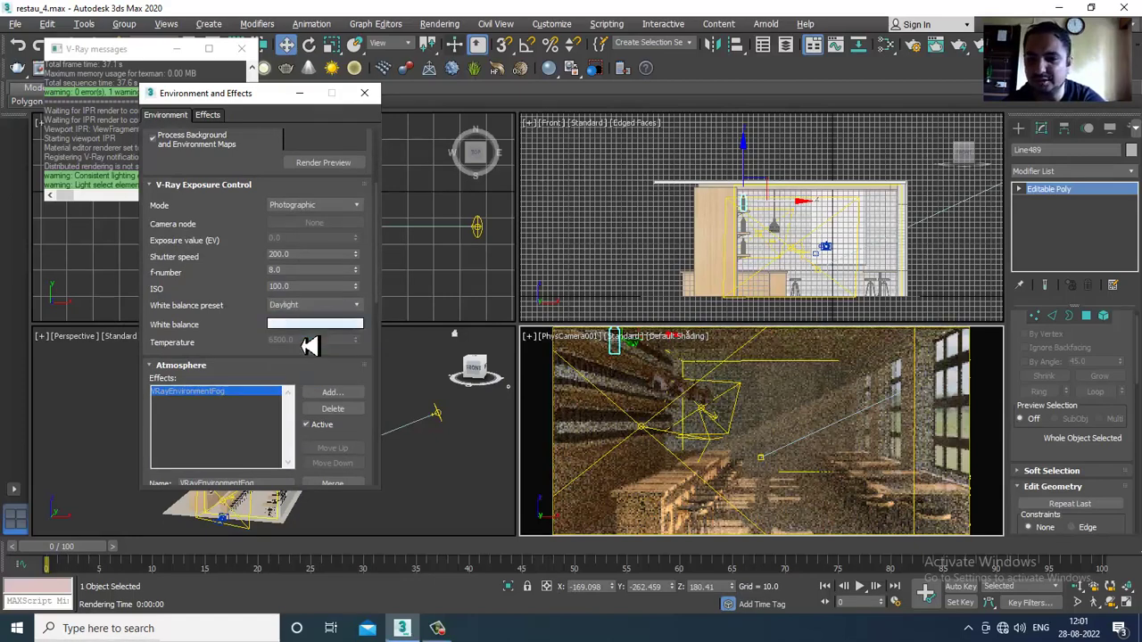
pyautogui.click(437, 628)
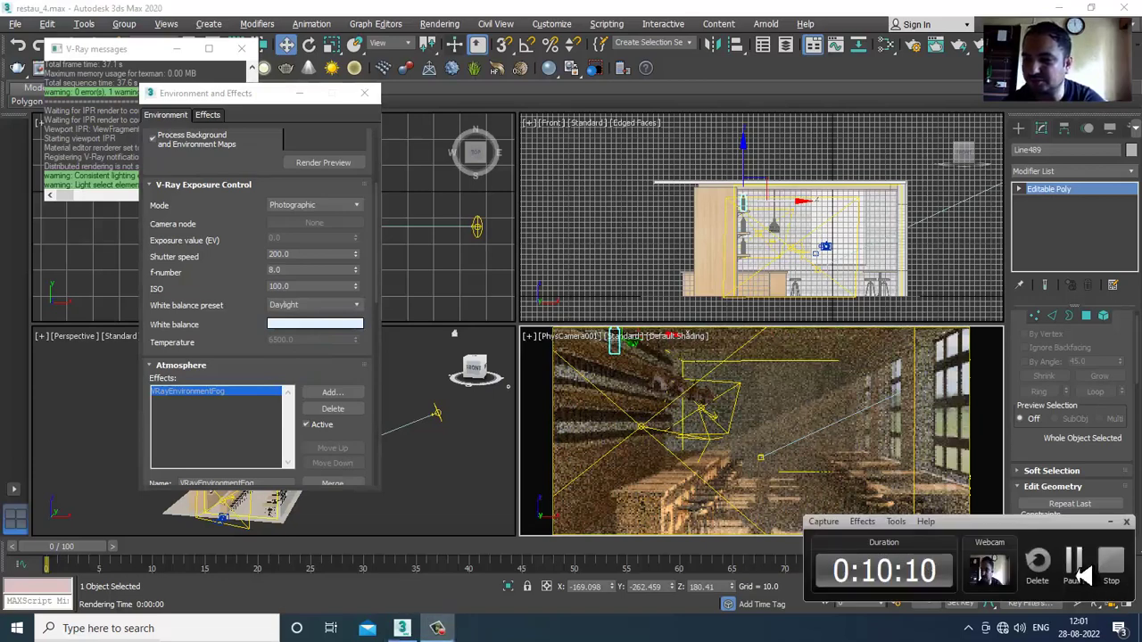
pyautogui.click(573, 532)
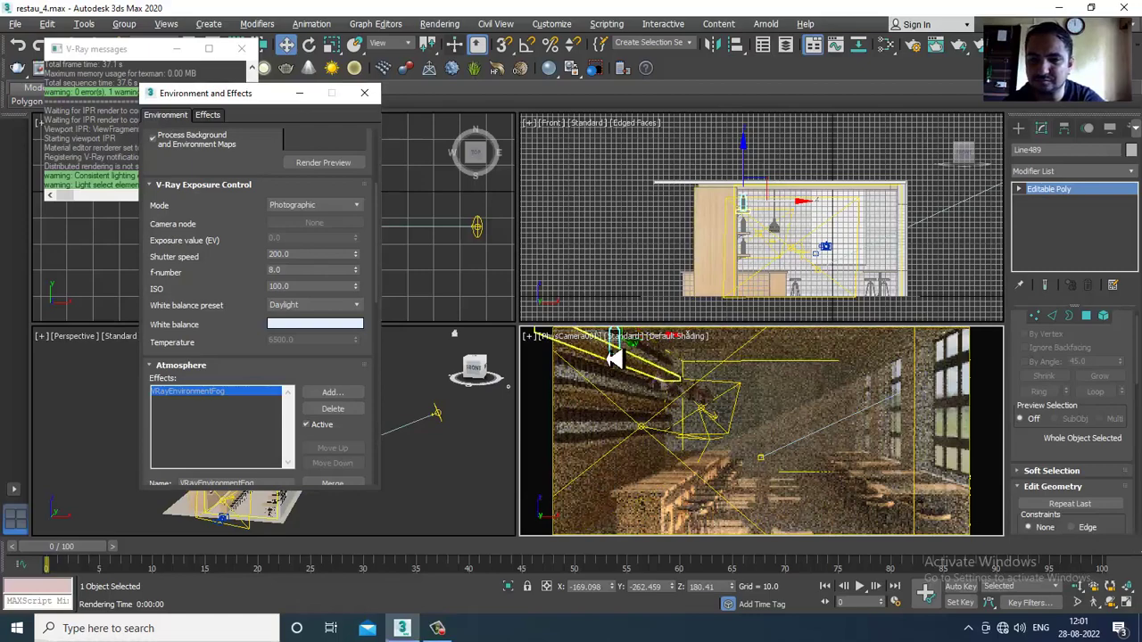
# Stop and restart V-Ray IPR in the physical camera view to apply the exposure control
pyautogui.click(665, 356)
pyautogui.click(624, 336)
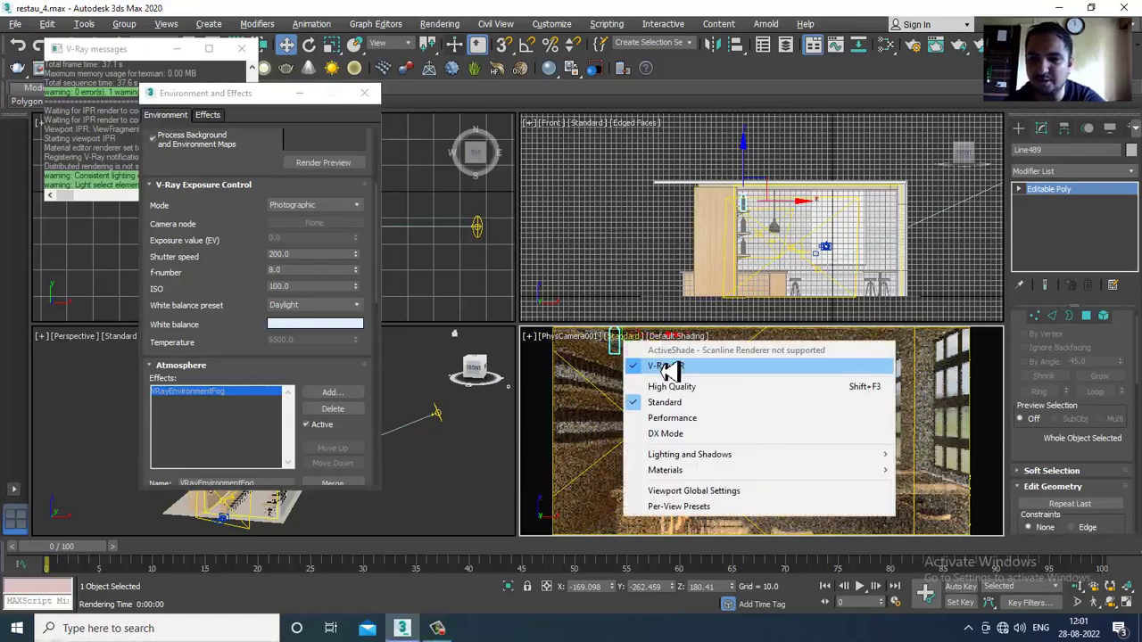
pyautogui.click(669, 366)
pyautogui.click(635, 345)
pyautogui.click(655, 367)
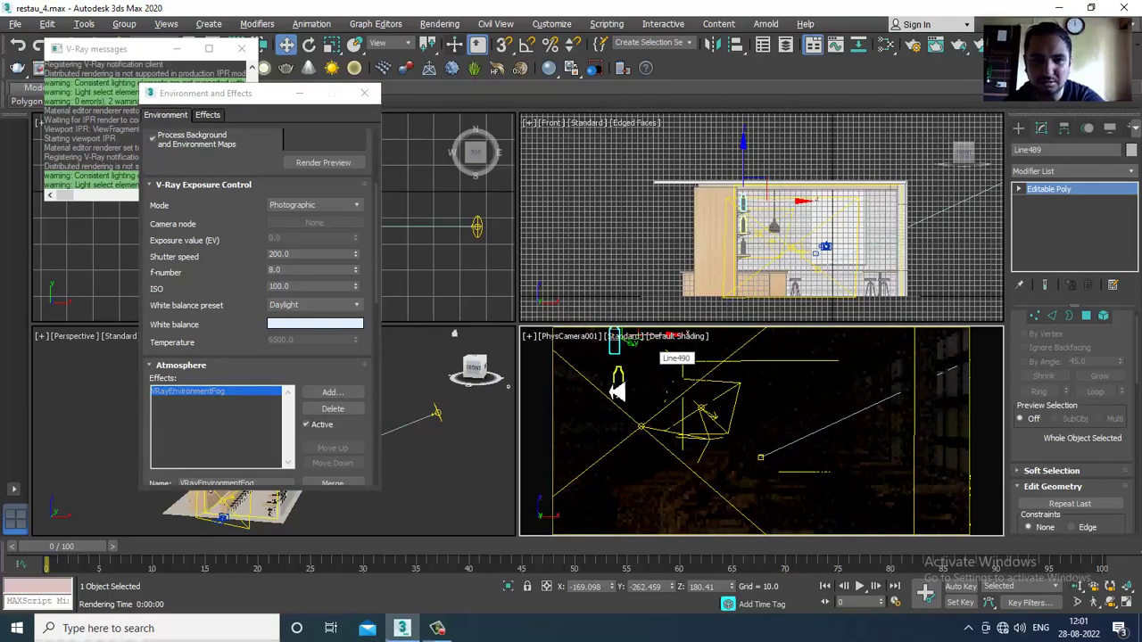
# Try the D75, D50 and Temperature white balance presets while V-Ray IPR is running
pyautogui.click(320, 312)
pyautogui.click(319, 314)
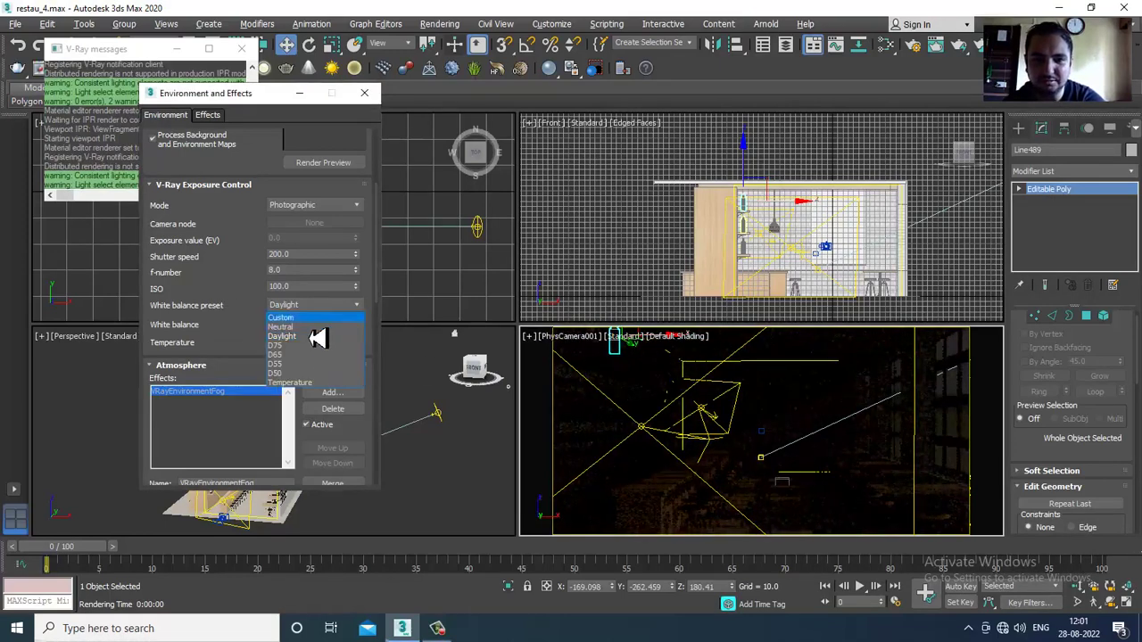
pyautogui.click(319, 358)
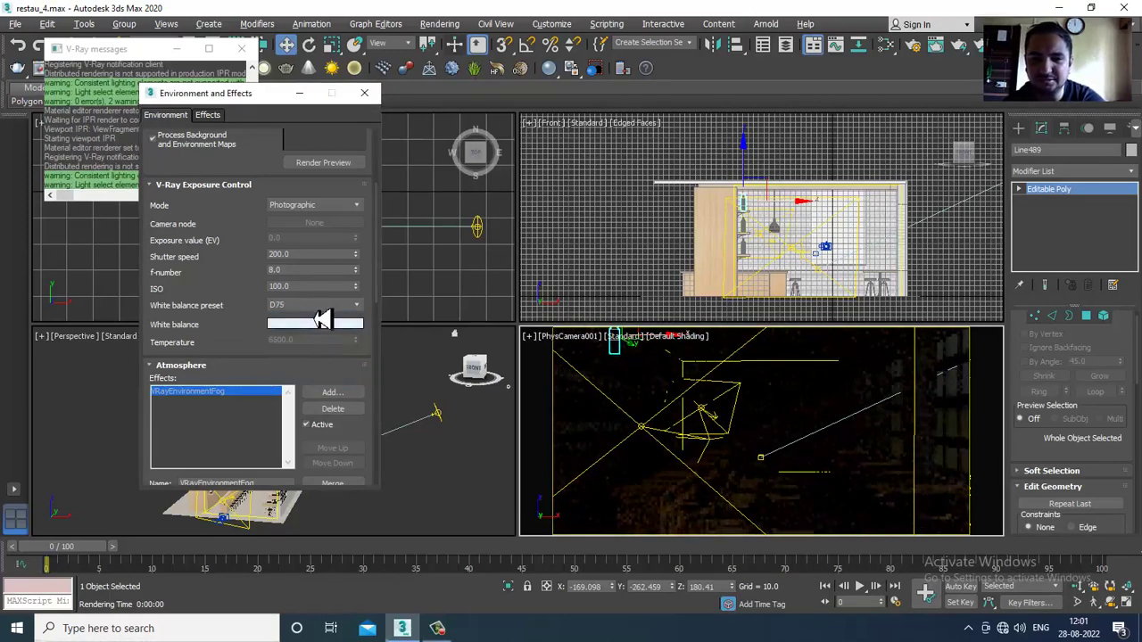
pyautogui.click(319, 308)
pyautogui.click(306, 380)
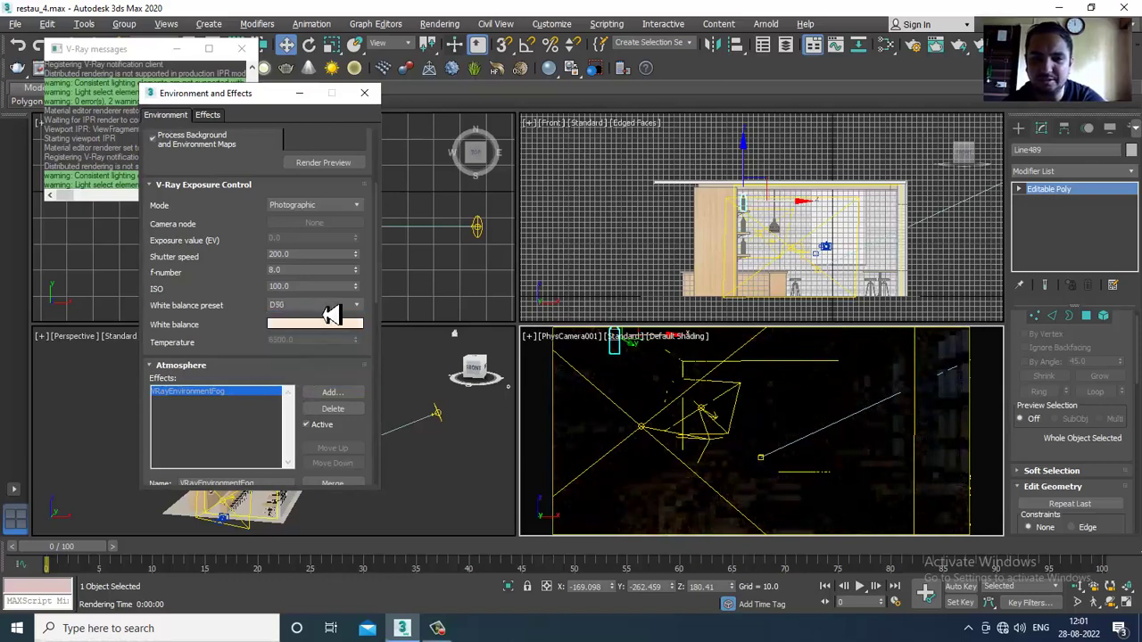
pyautogui.click(332, 312)
pyautogui.click(313, 384)
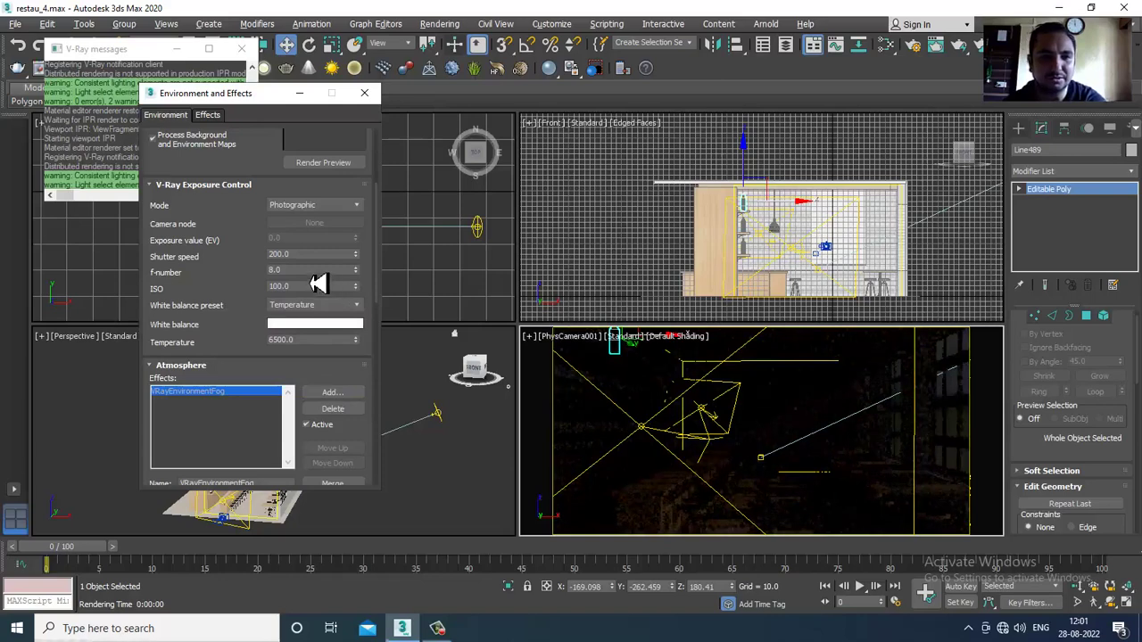
# Try a shutter speed of 25 in the V-Ray exposure control and lower it to 15
pyautogui.click(312, 255)
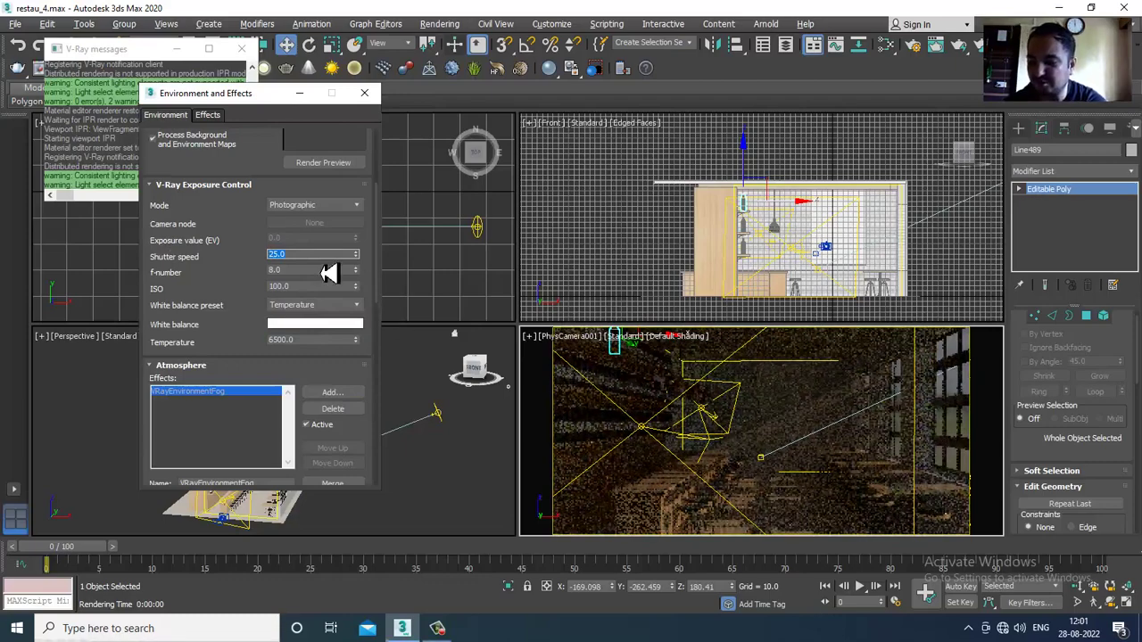
pyautogui.write('15')
pyautogui.press('Return')
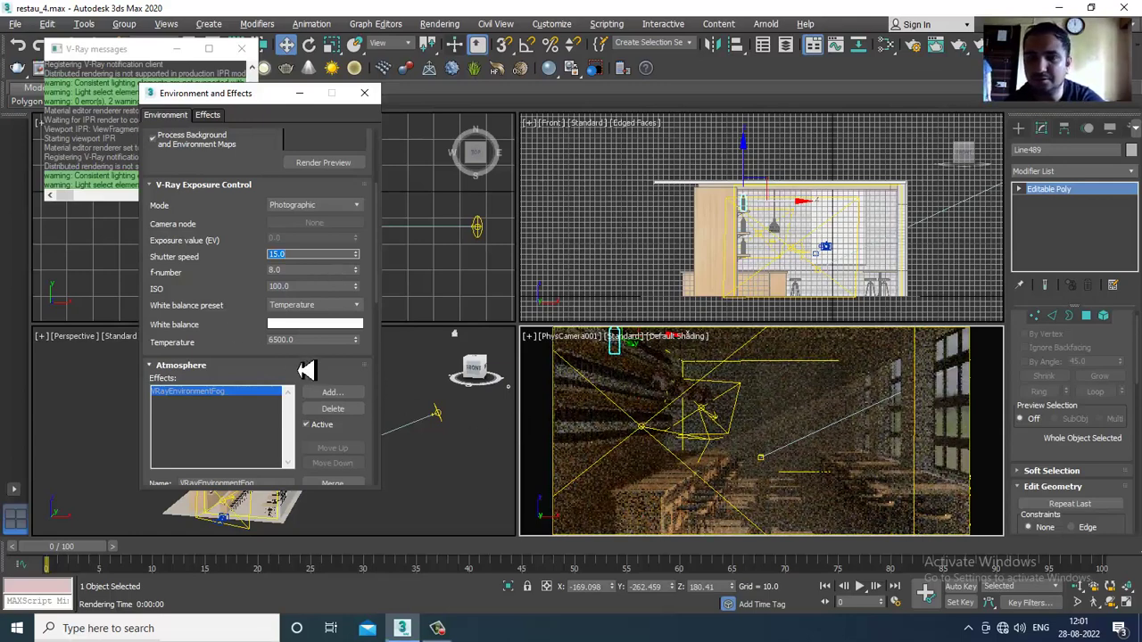
pyautogui.click(441, 628)
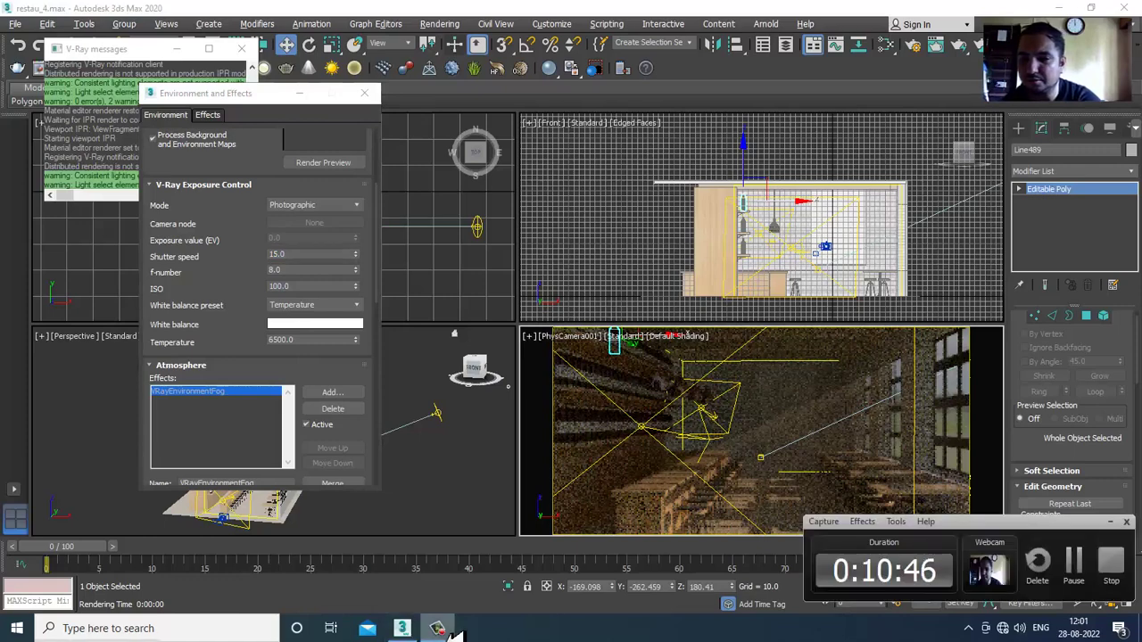
pyautogui.click(1080, 569)
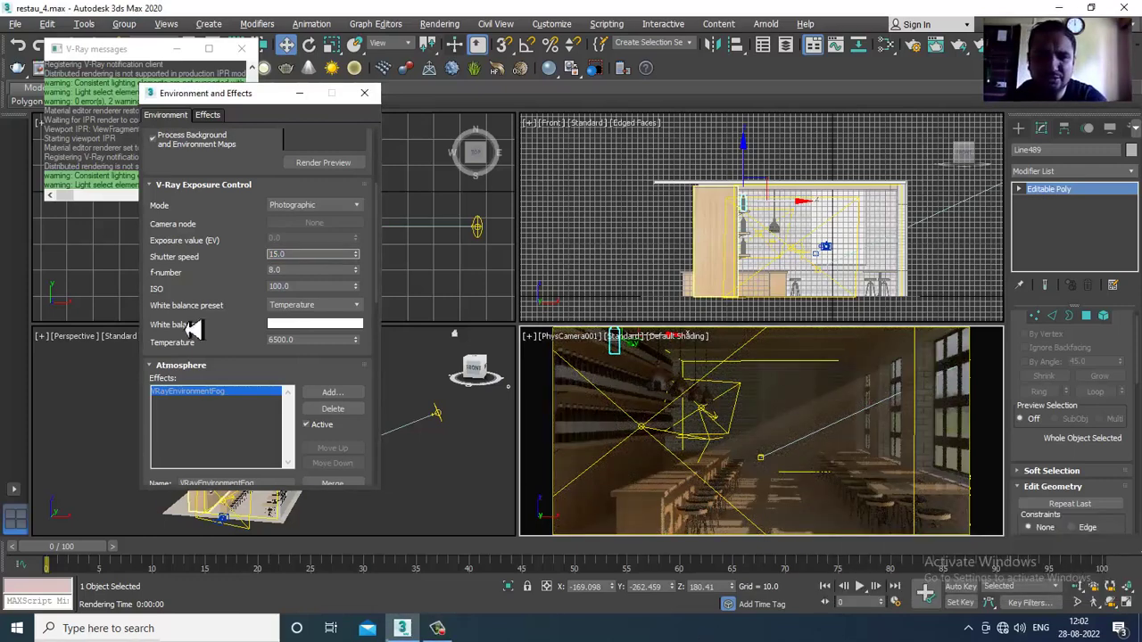
# Try the D65 white balance preset, switch it to Neutral, and set the exposure control's ISO to 250
pyautogui.click(310, 305)
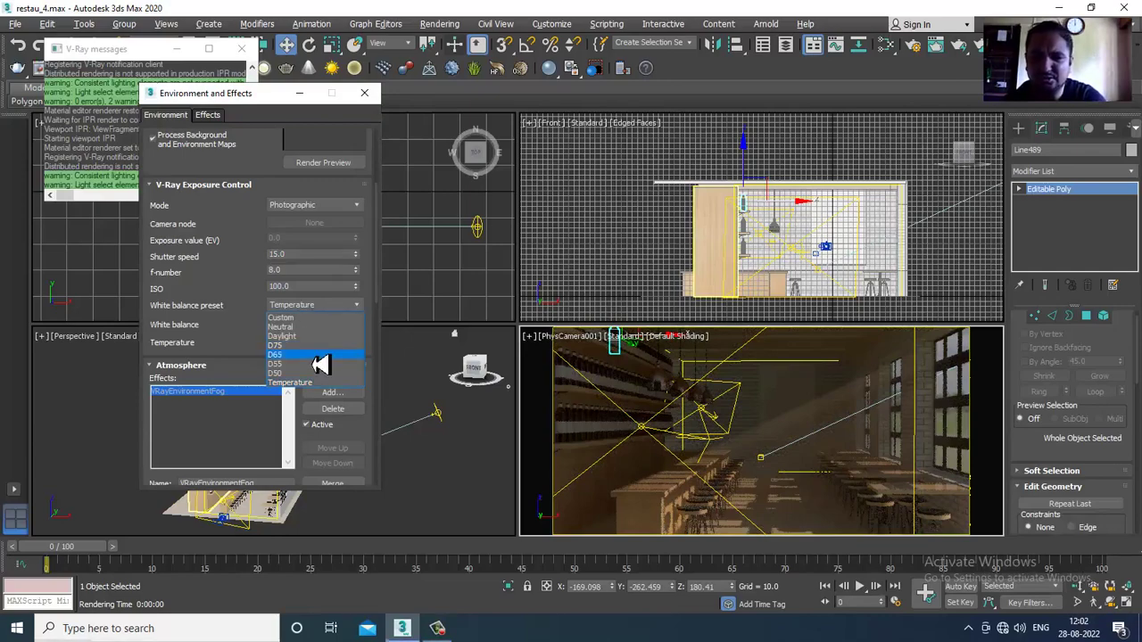
pyautogui.click(320, 354)
pyautogui.click(305, 307)
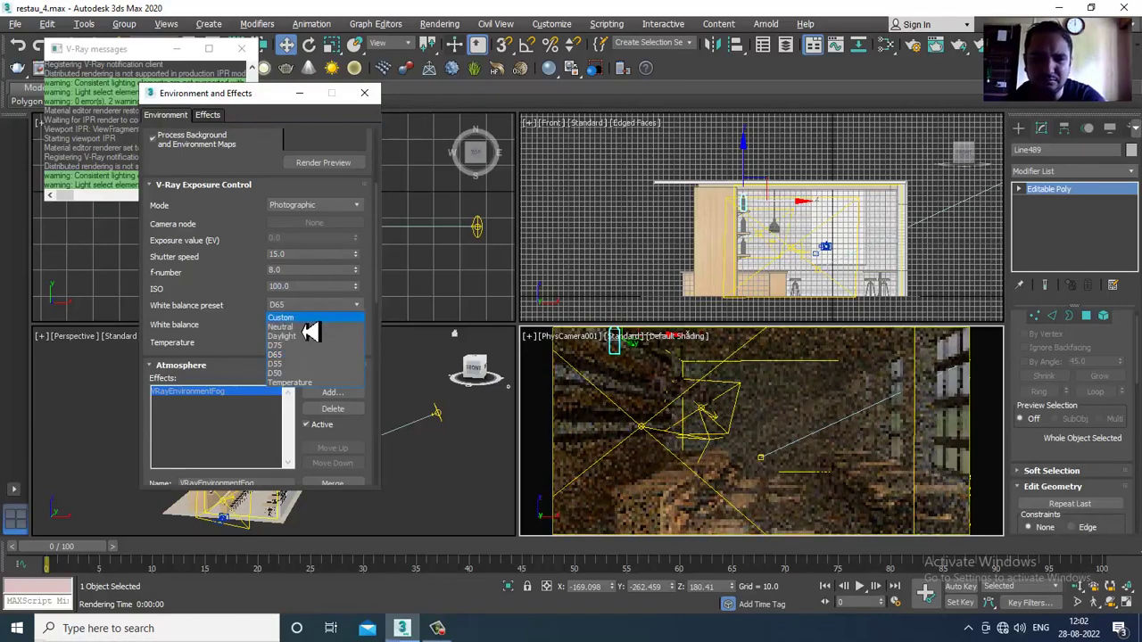
pyautogui.press('Escape')
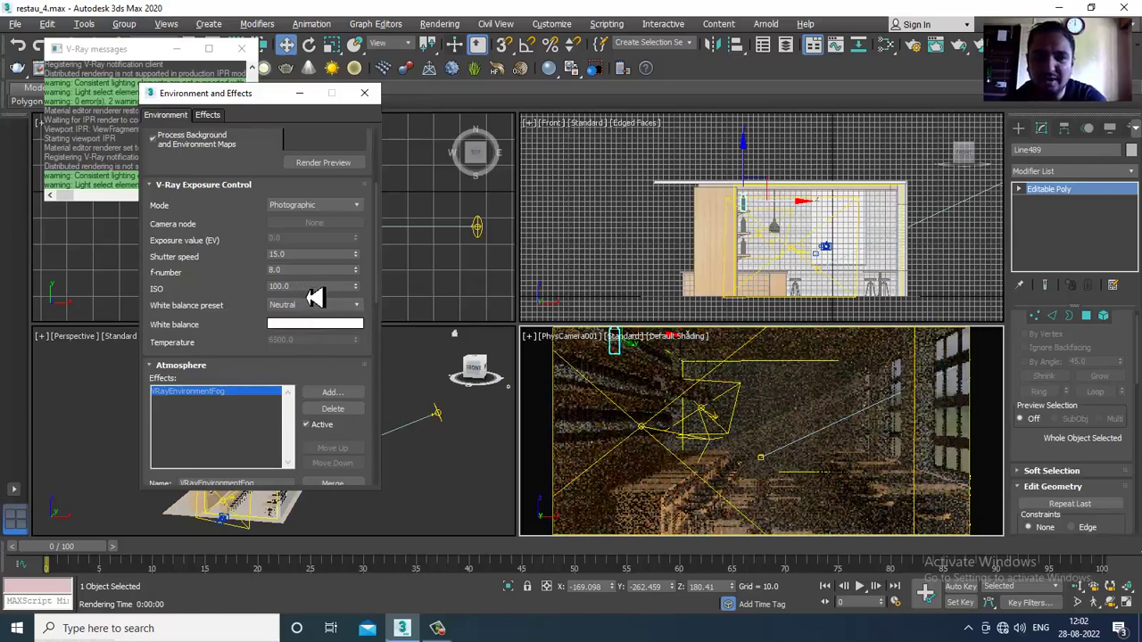
pyautogui.click(303, 287)
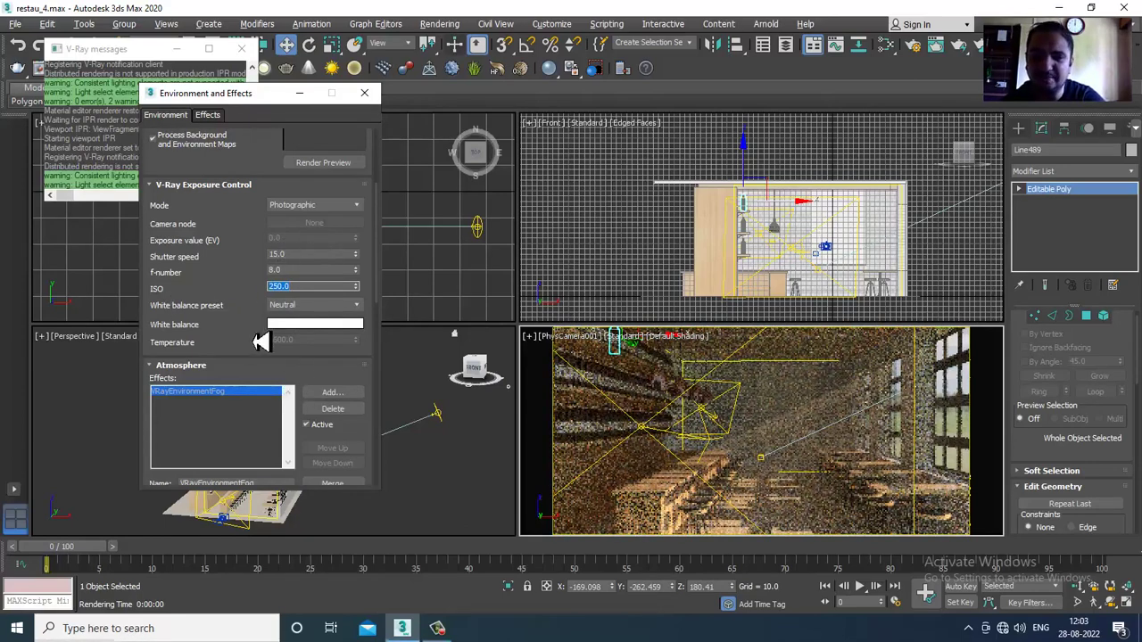
# Try the Daylight white balance preset in the V-Ray exposure control
pyautogui.scroll(-2, 259, 341)
pyautogui.click(299, 262)
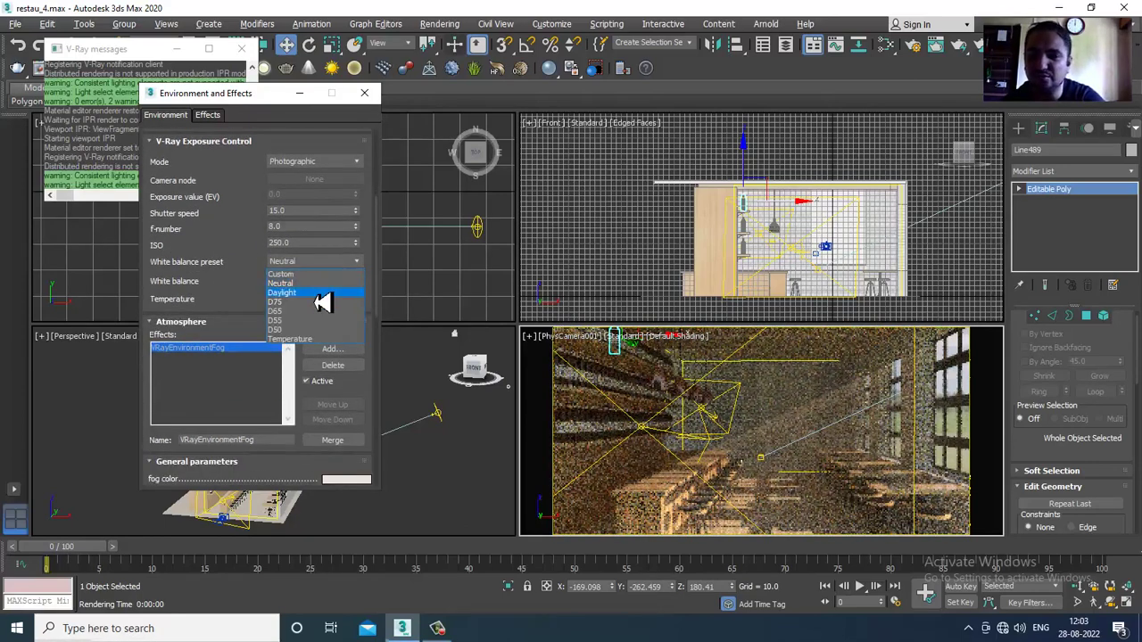
pyautogui.click(314, 293)
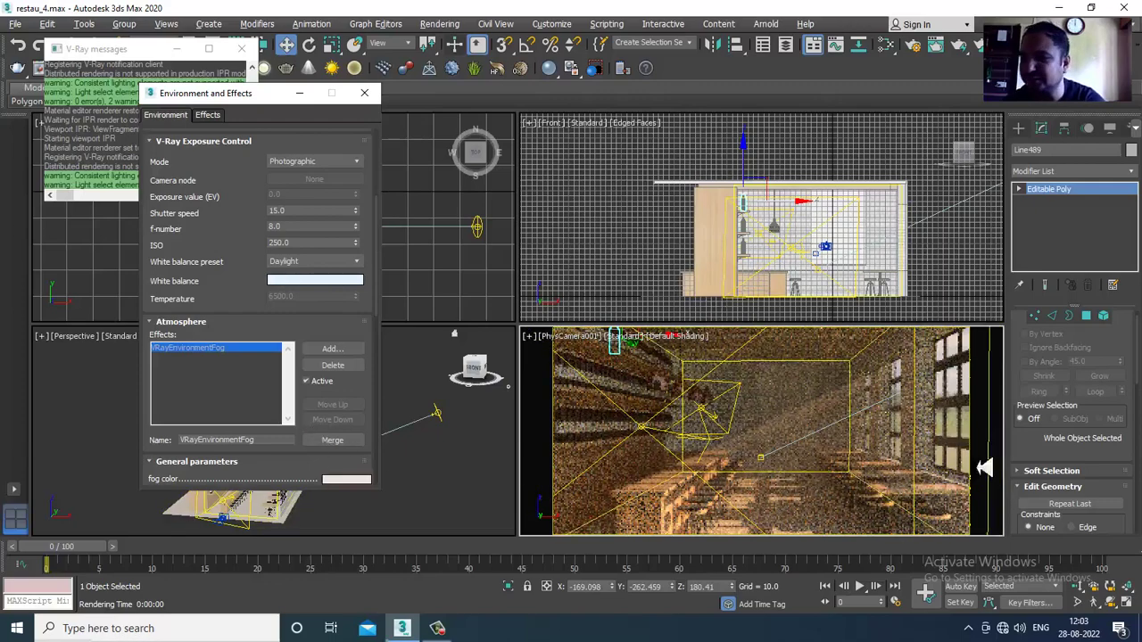
# Remove the V-Ray exposure control from the environment by choosing no exposure control
pyautogui.scroll(5, 255, 255)
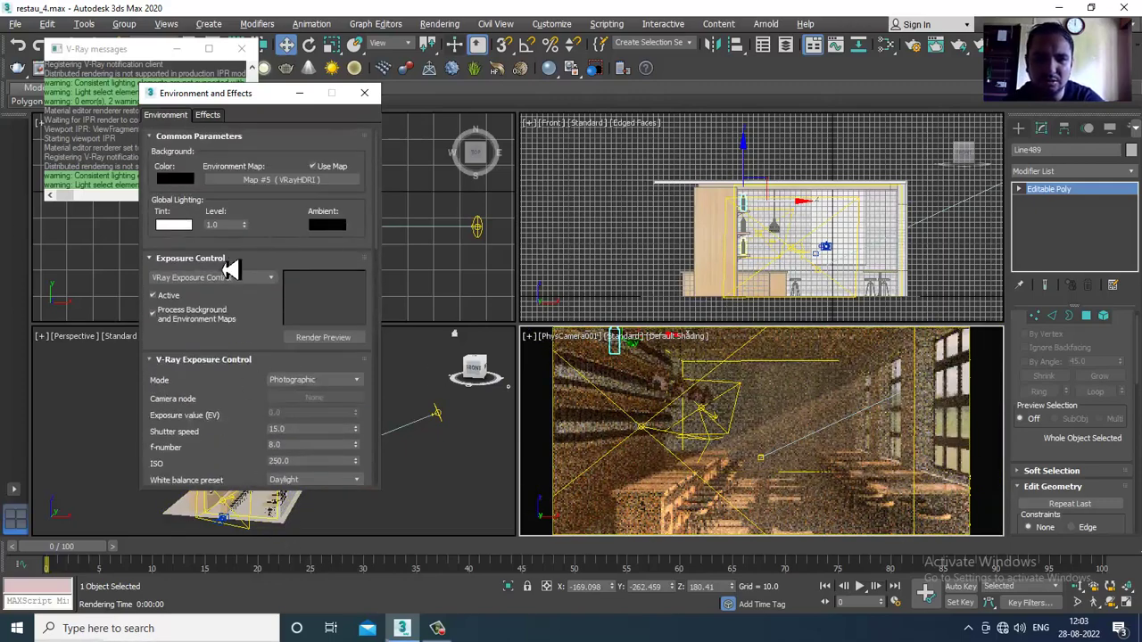
pyautogui.click(225, 279)
pyautogui.click(205, 290)
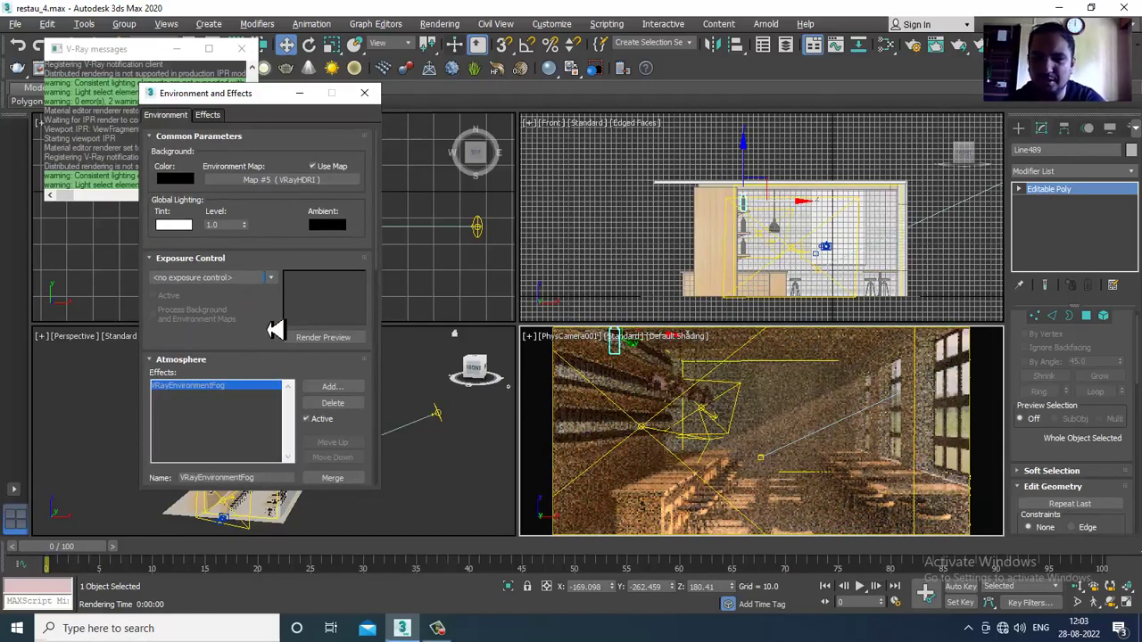
# Set the VRayEnvironmentFog's fog distance to 2200
pyautogui.moveTo(269, 353); pyautogui.dragTo(298, 45)
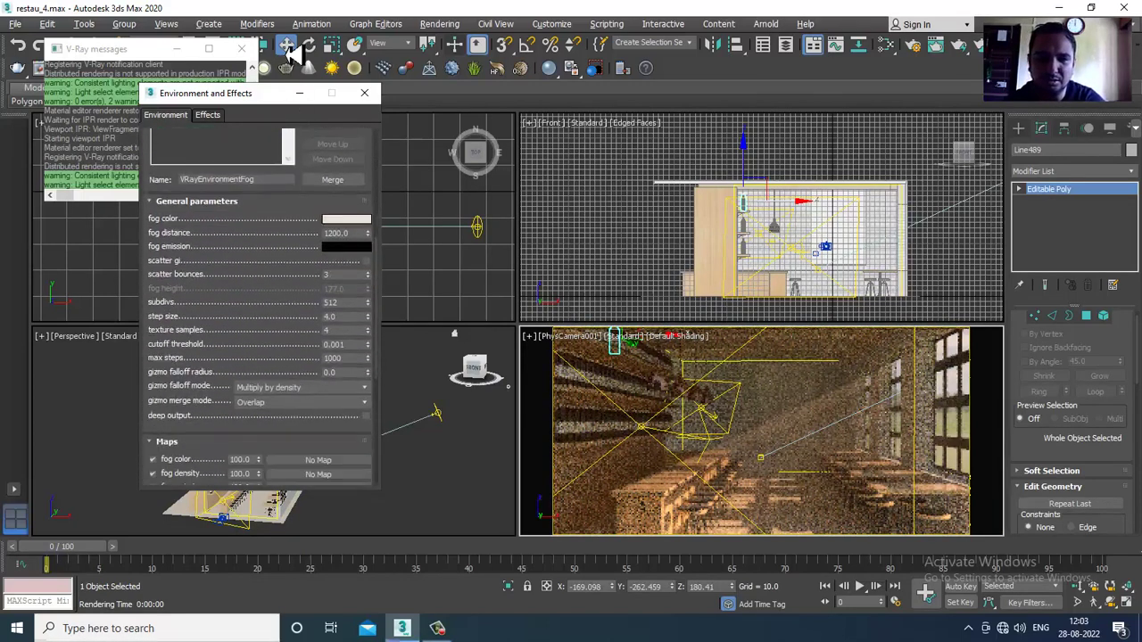
pyautogui.click(337, 232)
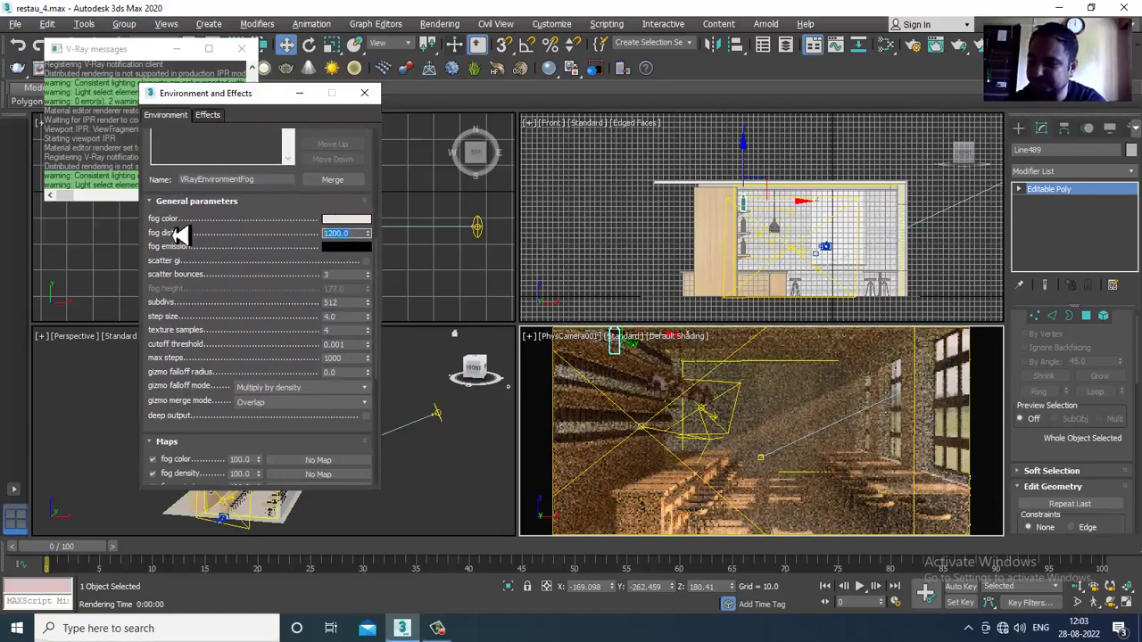
pyautogui.write('2200')
pyautogui.press('Return')
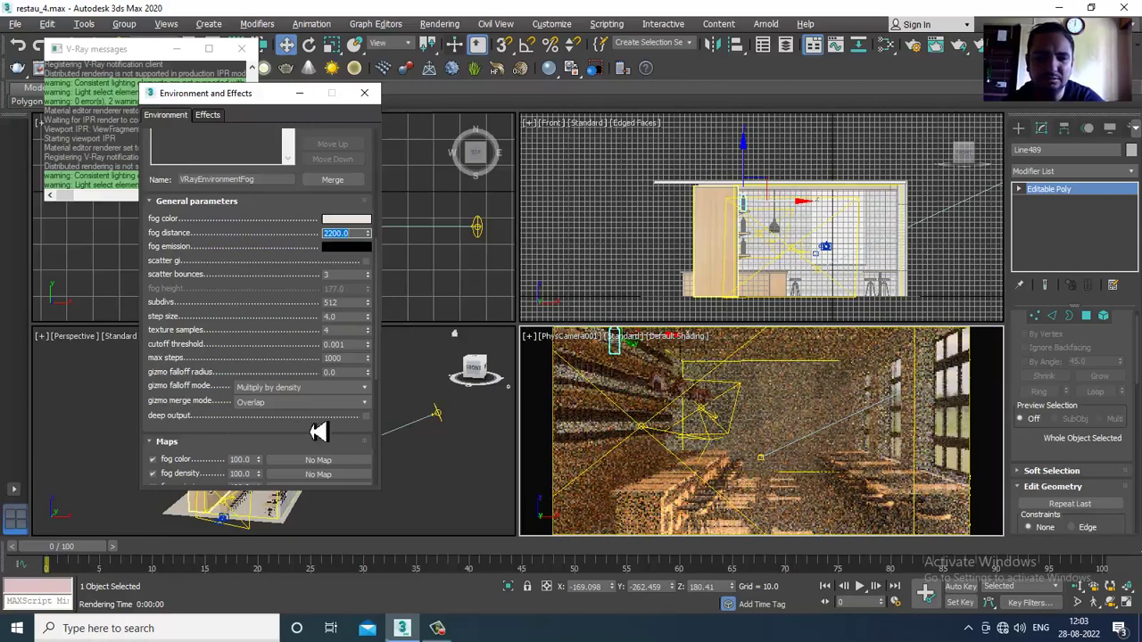
# Try a fog density map amount of 72 and return it to 100
pyautogui.moveTo(239, 428); pyautogui.dragTo(253, 263)
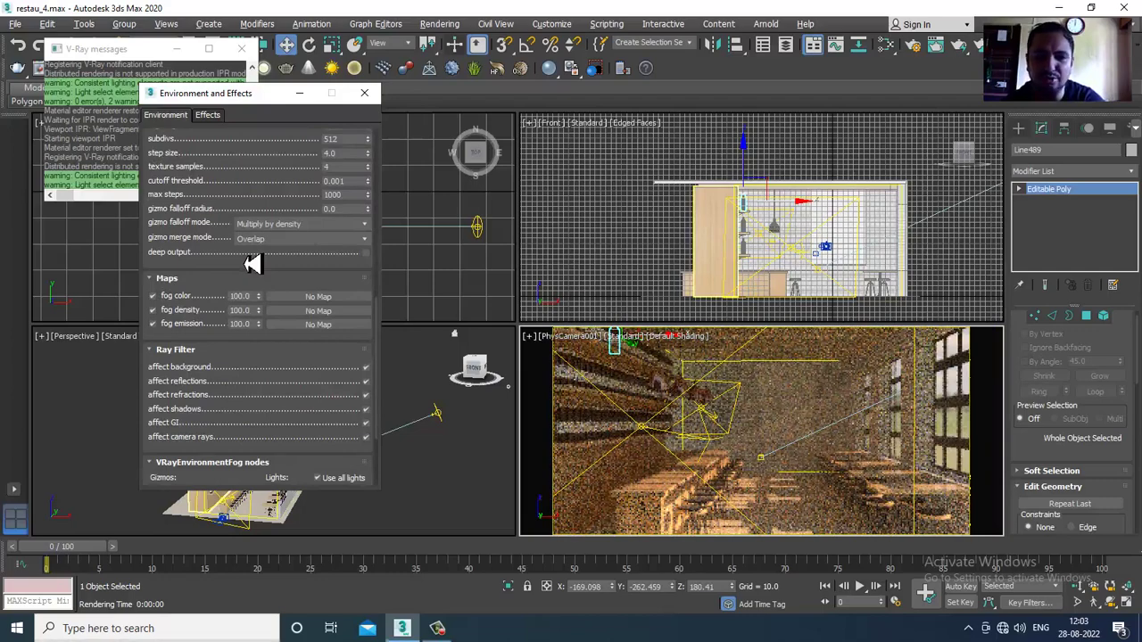
pyautogui.moveTo(260, 320); pyautogui.dragTo(268, 328)
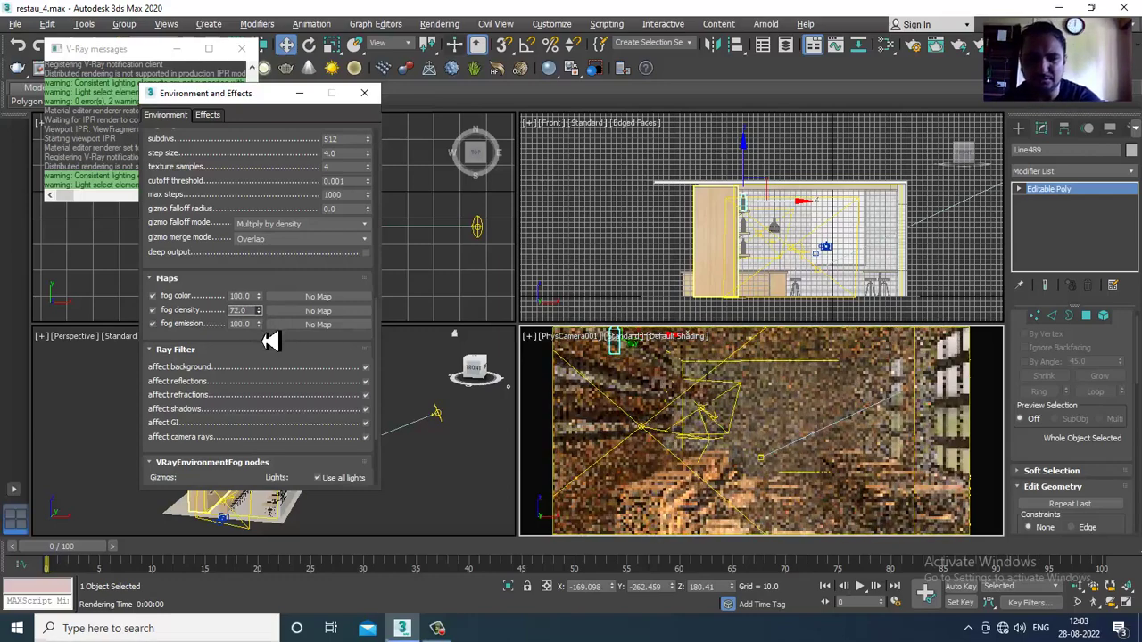
pyautogui.moveTo(267, 342); pyautogui.dragTo(256, 329)
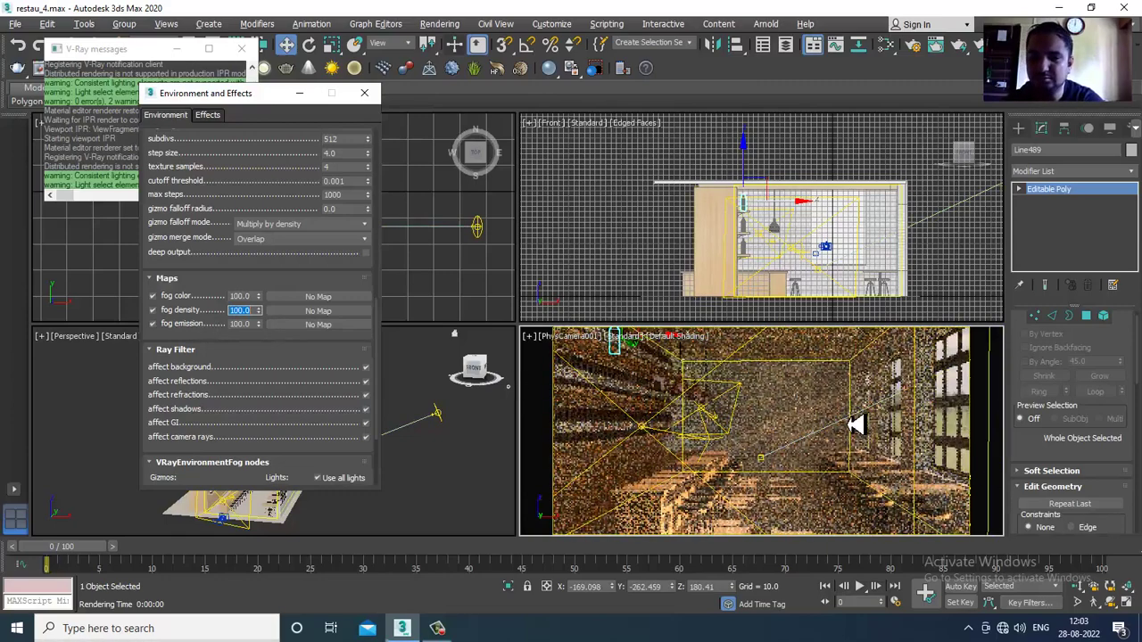
# Examine the fog in the enlarged physical camera view with the VRaySun selected, and return to the four-view layout
pyautogui.click(858, 428)
pyautogui.hotkey('alt', 'w')
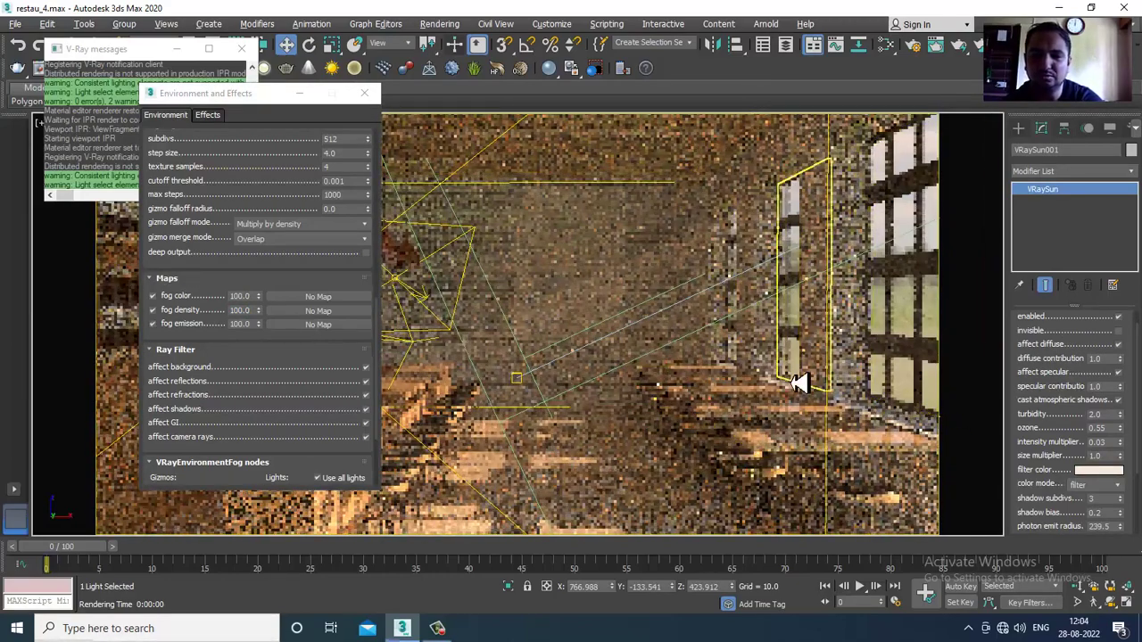
pyautogui.hotkey('alt', 'w')
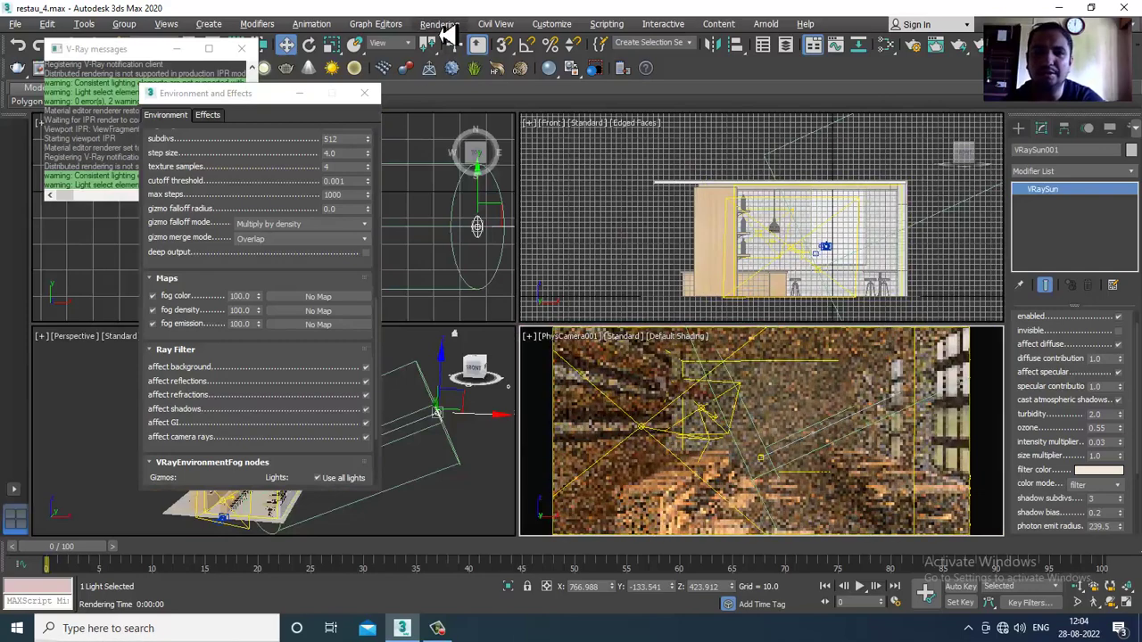
# Save the scene and close the V-Ray messages window
pyautogui.click(439, 24)
pyautogui.moveTo(16, 24)
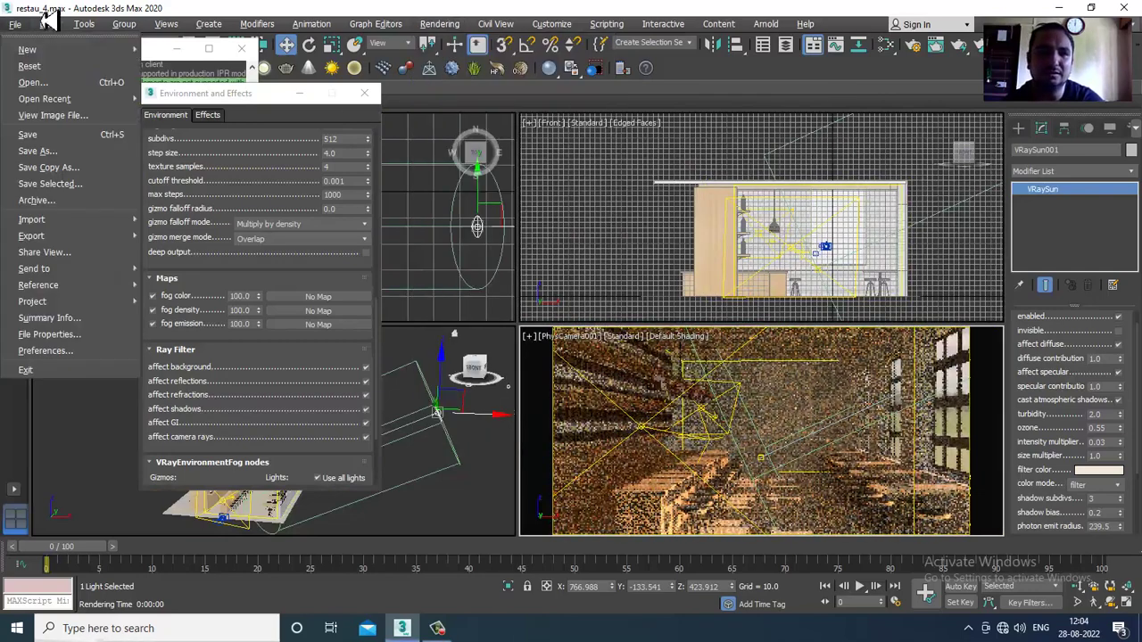
pyautogui.press('Escape')
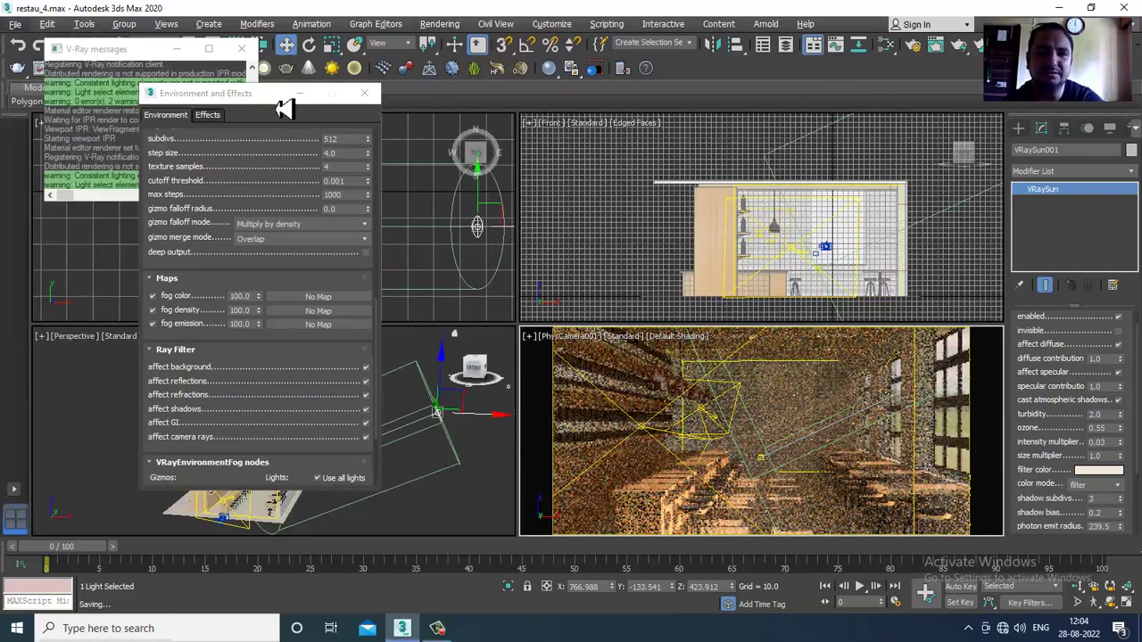
pyautogui.click(250, 45)
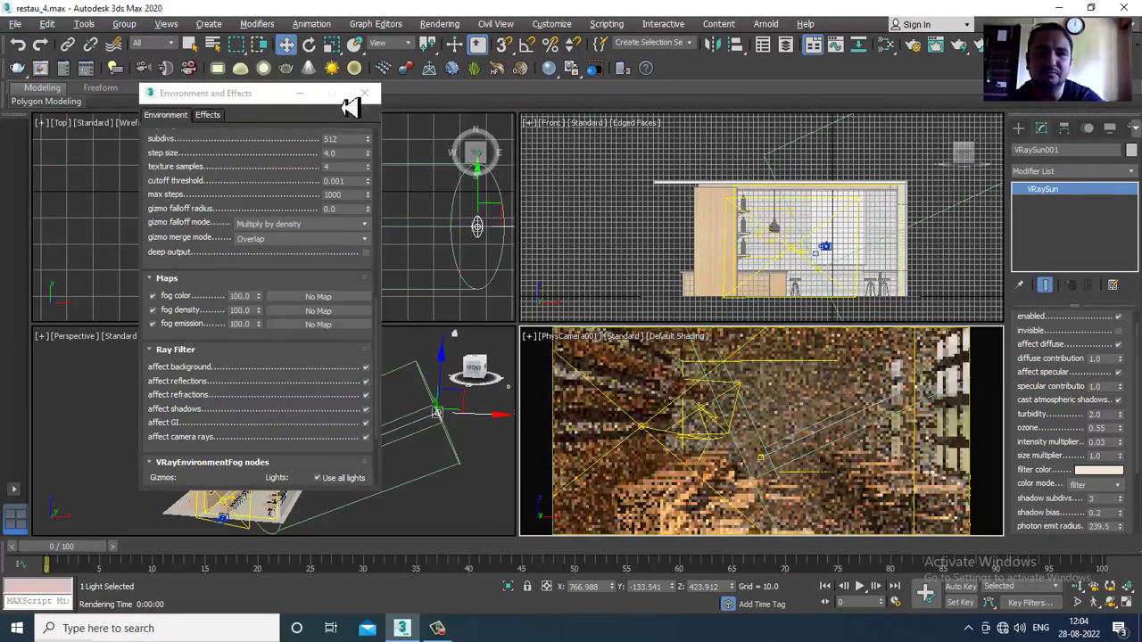
# Open the render setup and change V-Ray's image sampler type to Bucket
pyautogui.click(438, 27)
pyautogui.press('Escape')
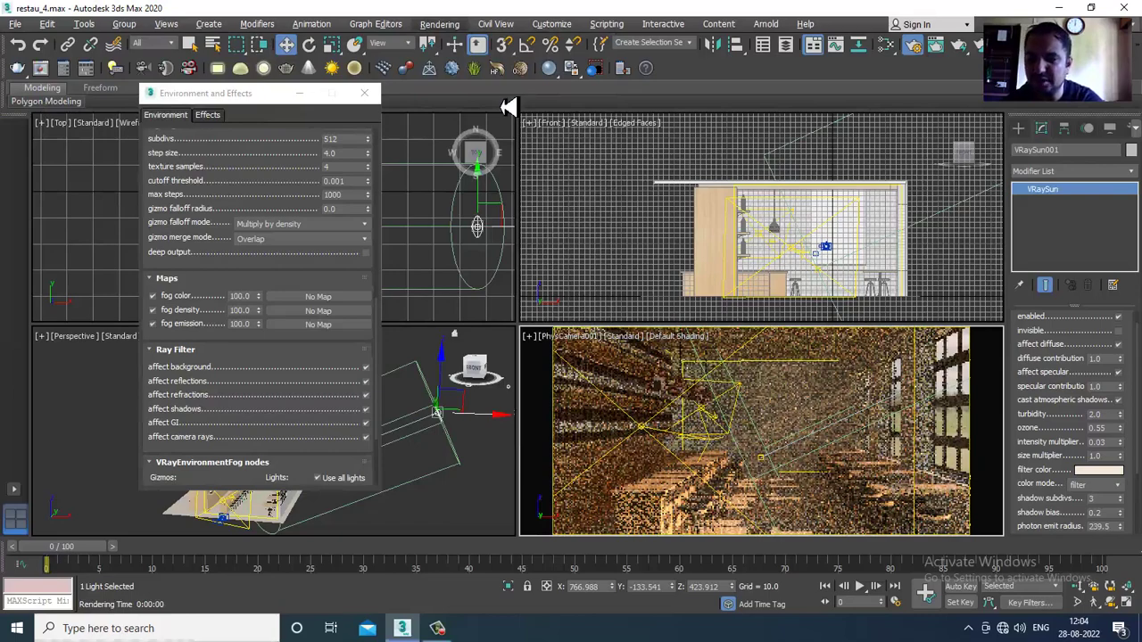
pyautogui.press('F10')
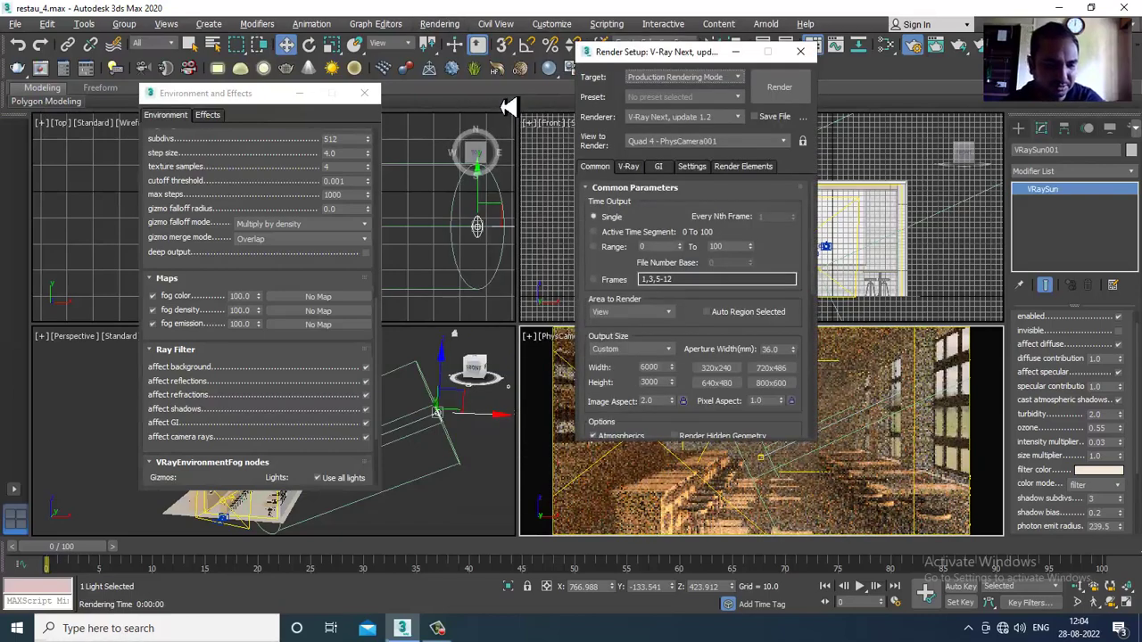
pyautogui.click(629, 167)
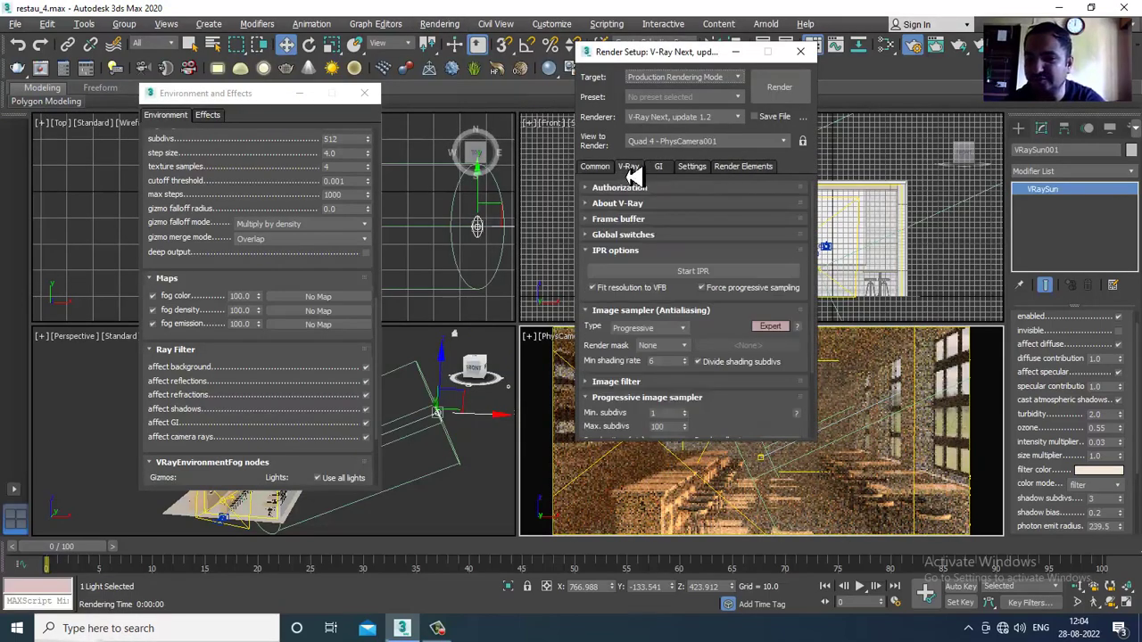
pyautogui.click(675, 331)
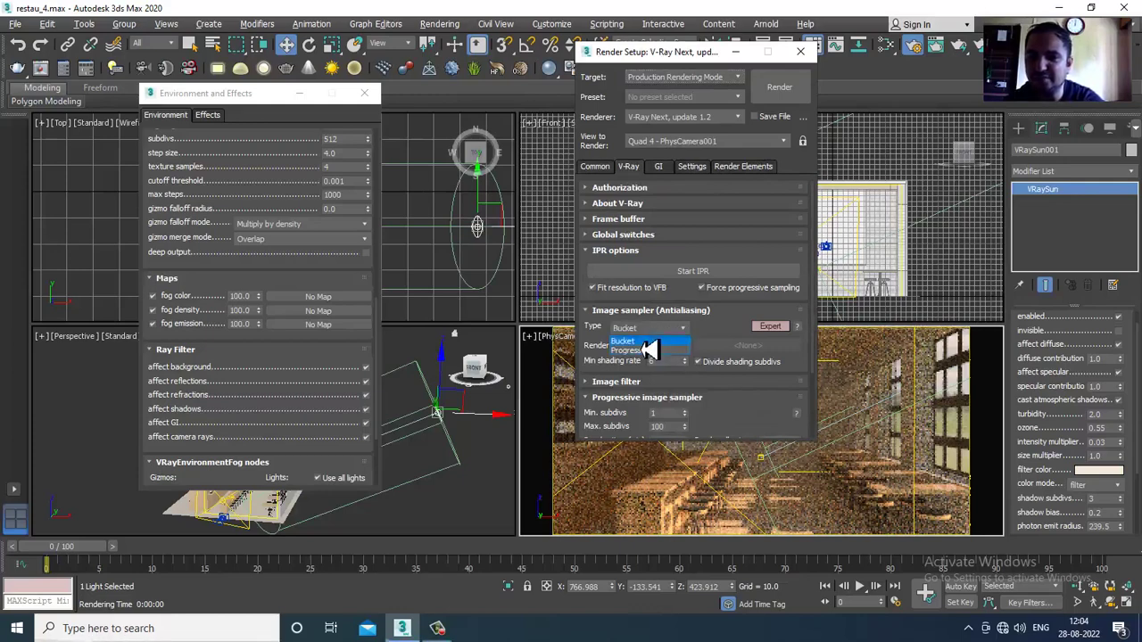
pyautogui.click(648, 350)
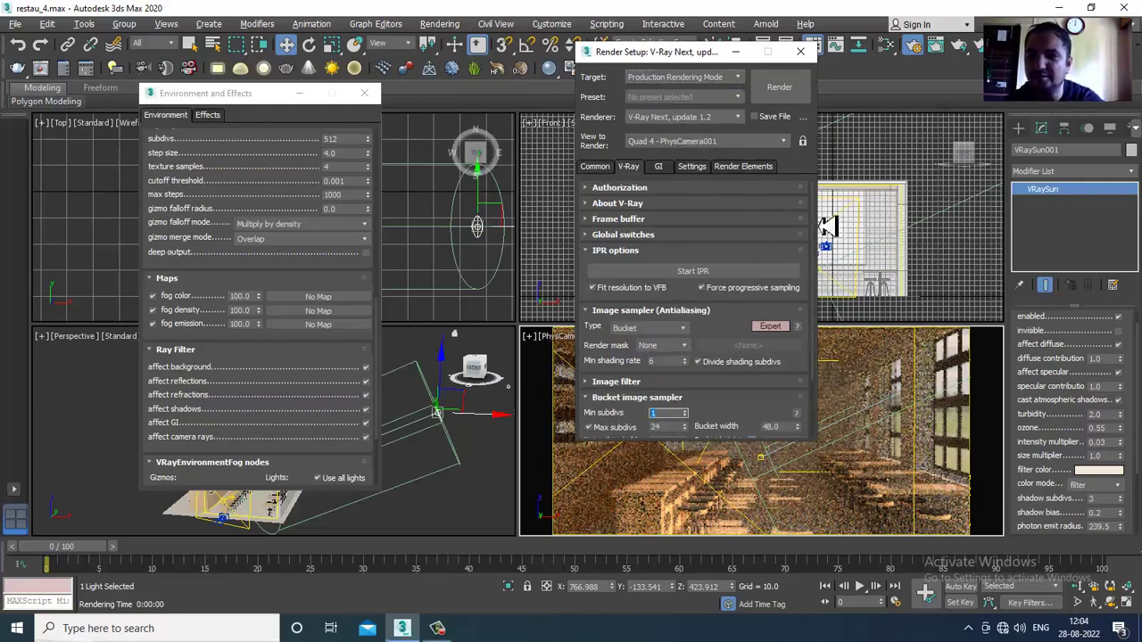
# Stop V-Ray IPR in the physical camera view and close the V-Ray messages window
pyautogui.moveTo(718, 56); pyautogui.dragTo(305, 63)
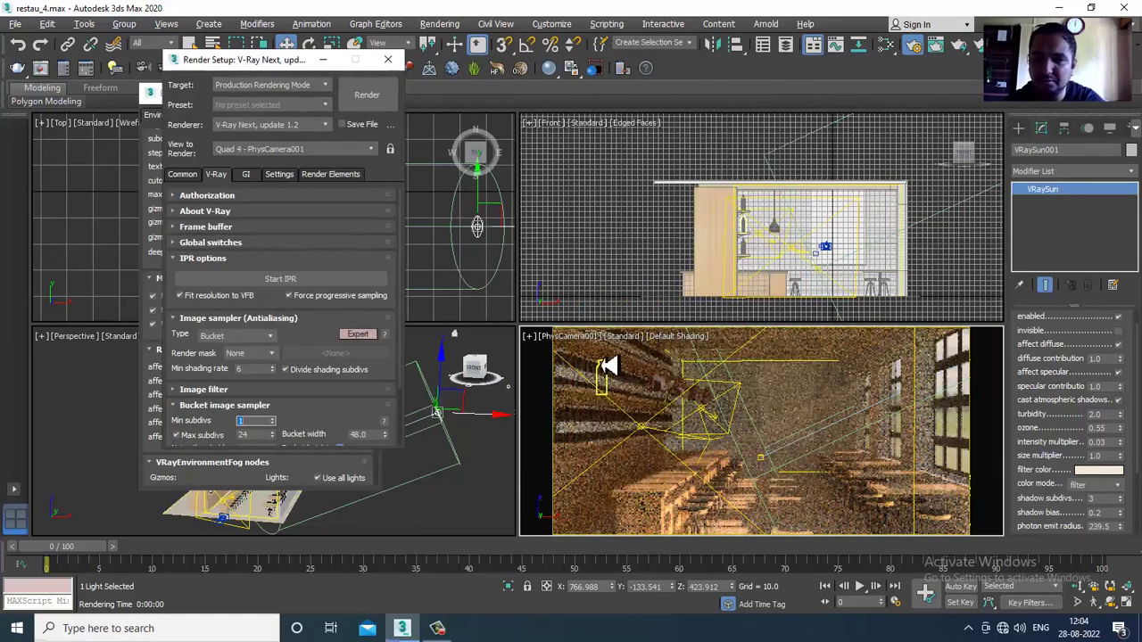
pyautogui.click(622, 336)
pyautogui.click(663, 389)
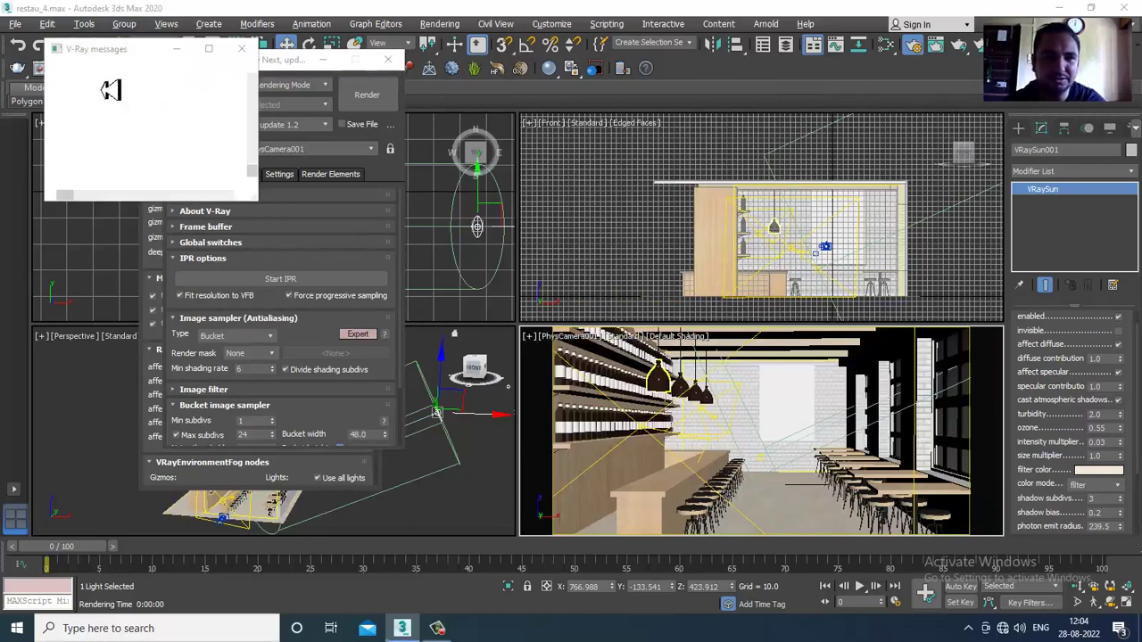
pyautogui.click(243, 50)
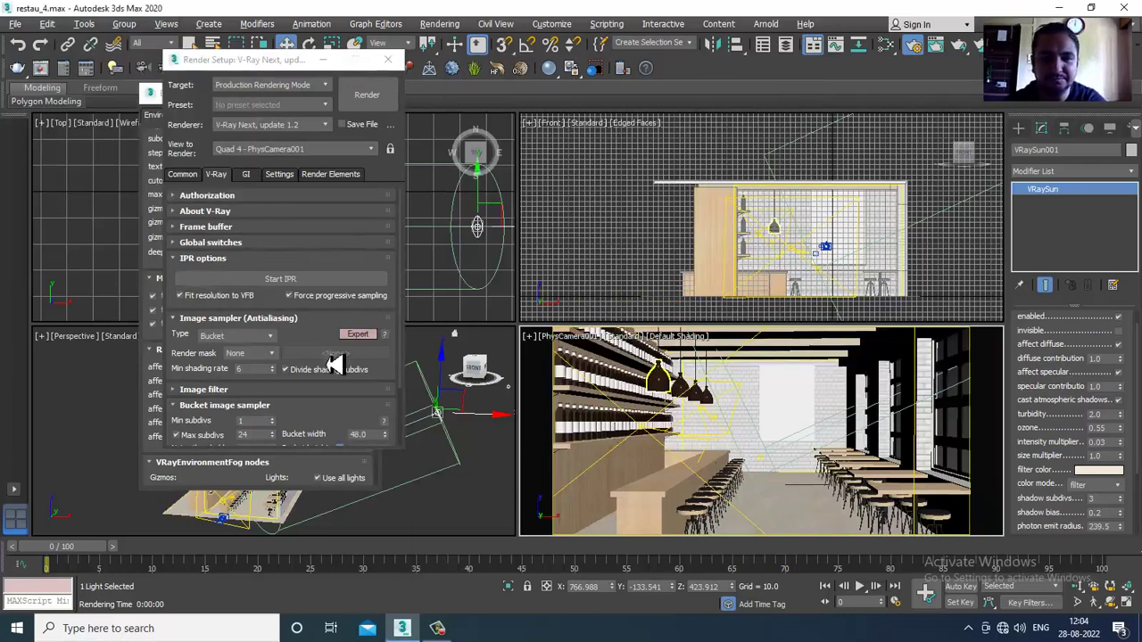
# Switch the image sampler settings to Advanced mode and set the image filter to Catmull-Rom
pyautogui.click(362, 336)
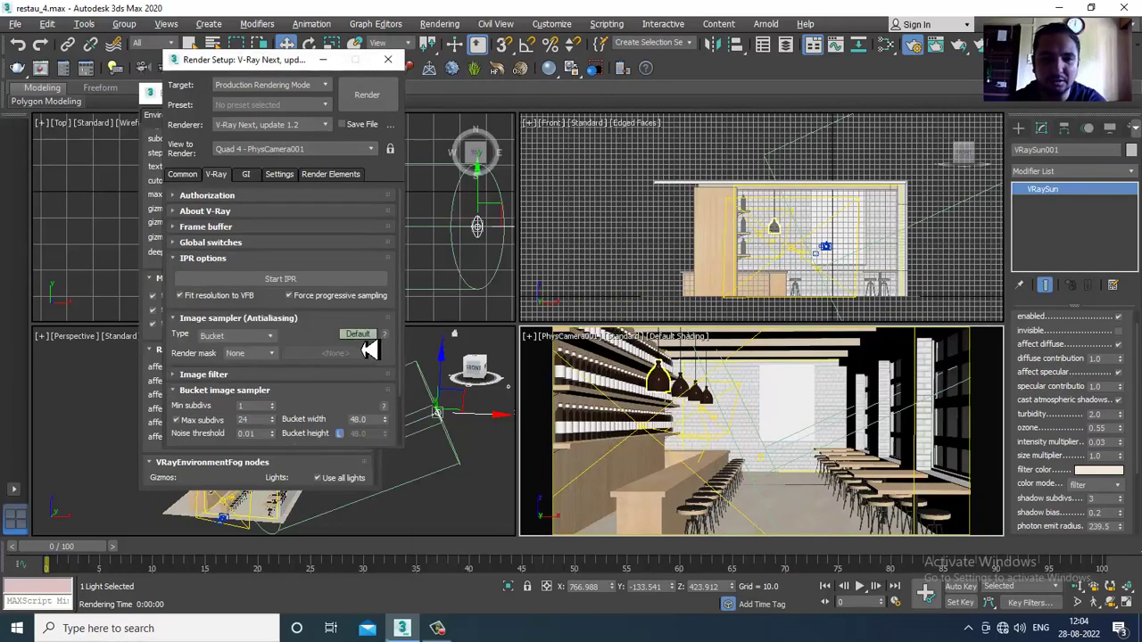
pyautogui.click(360, 336)
pyautogui.click(229, 392)
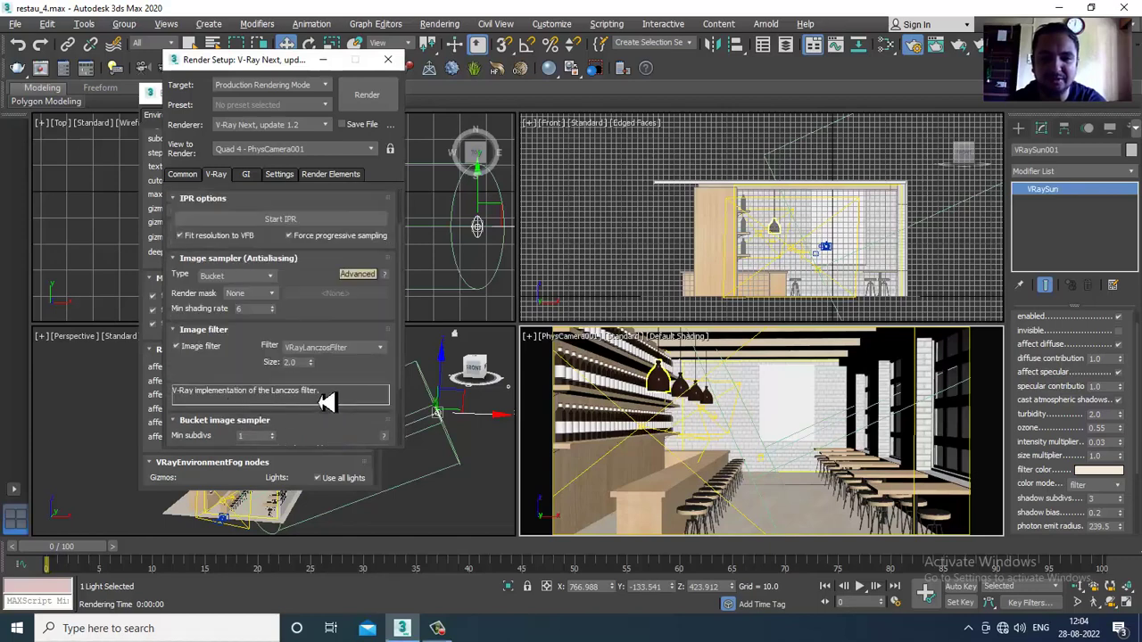
pyautogui.click(355, 349)
pyautogui.click(321, 379)
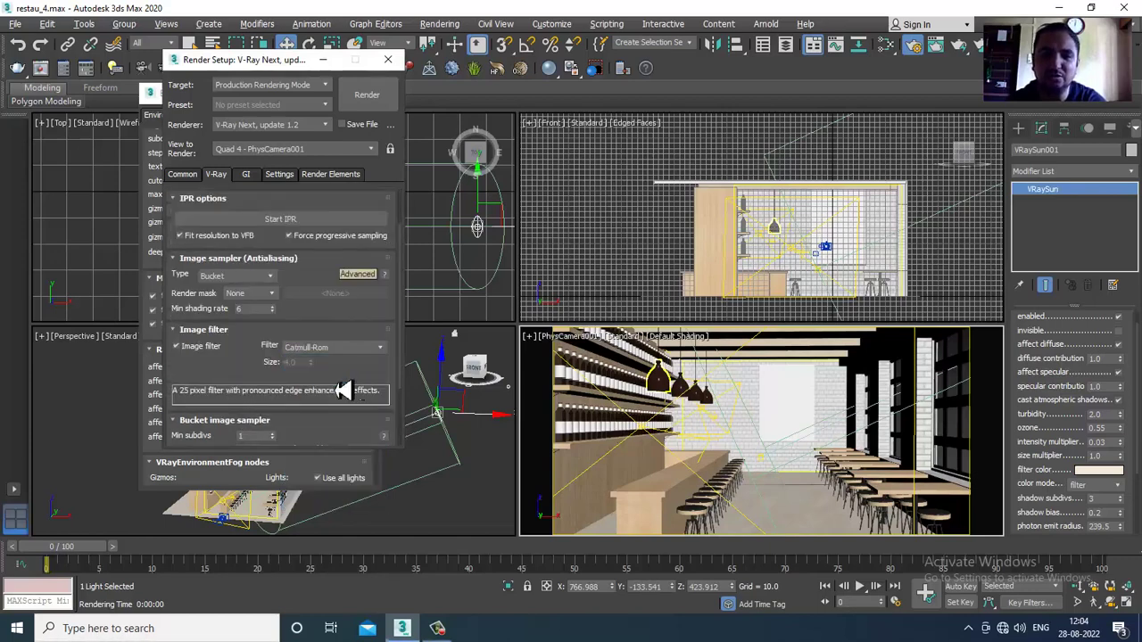
# Expand the Global DMC settings in Advanced mode and set their noise threshold to 0.001
pyautogui.moveTo(228, 379); pyautogui.dragTo(241, 272)
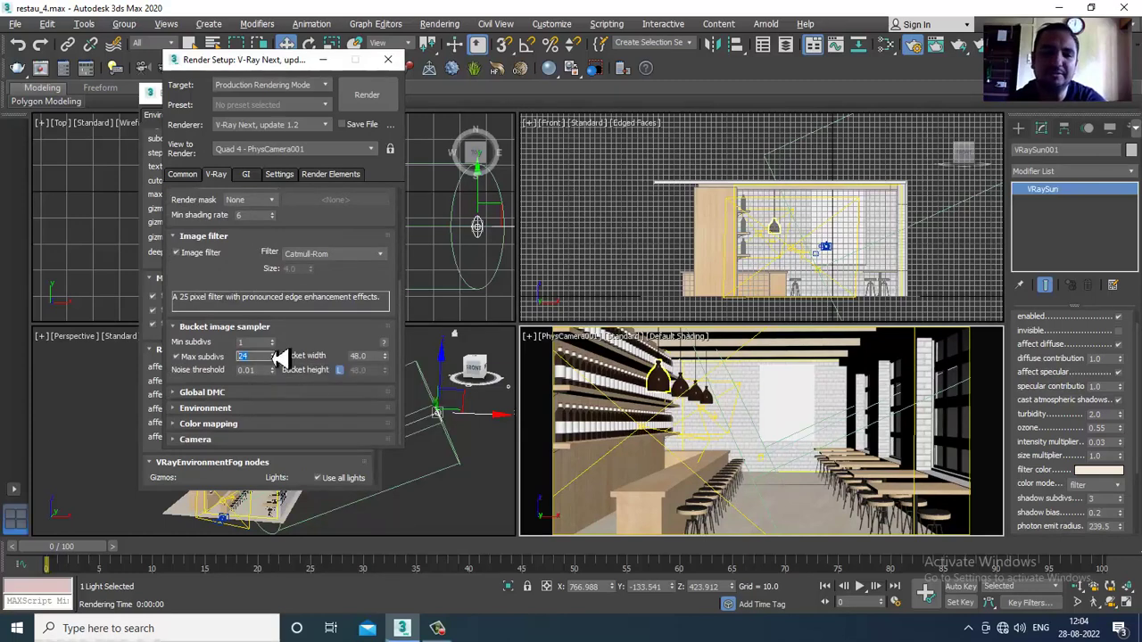
pyautogui.click(247, 393)
pyautogui.click(357, 372)
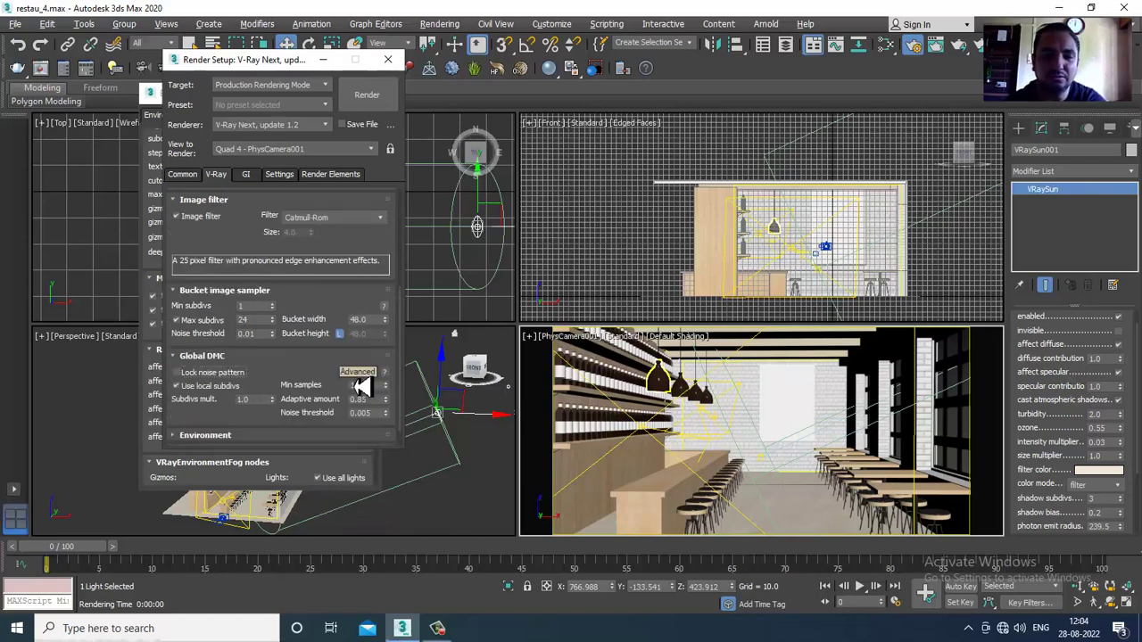
pyautogui.click(358, 372)
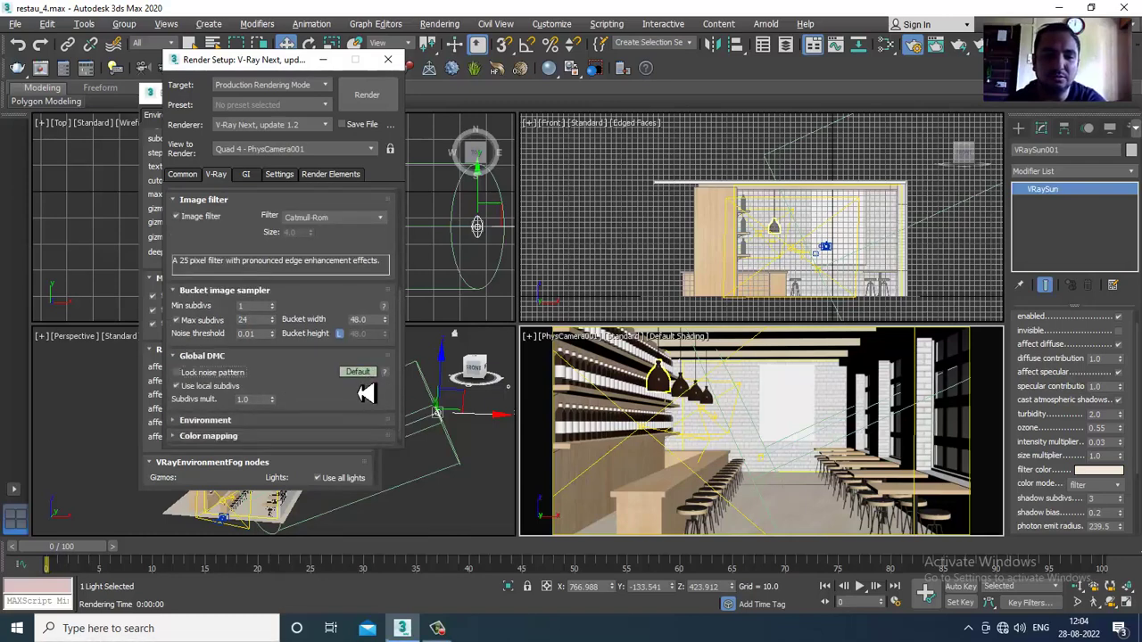
pyautogui.click(358, 372)
pyautogui.scroll(-1, 357, 374)
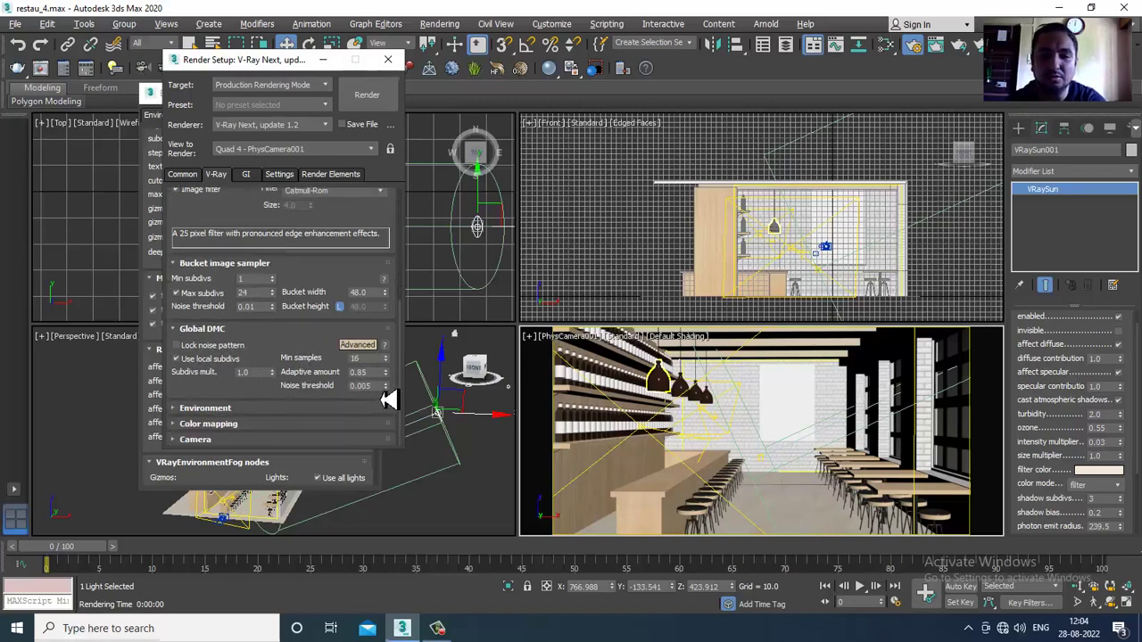
pyautogui.moveTo(375, 385); pyautogui.dragTo(293, 387)
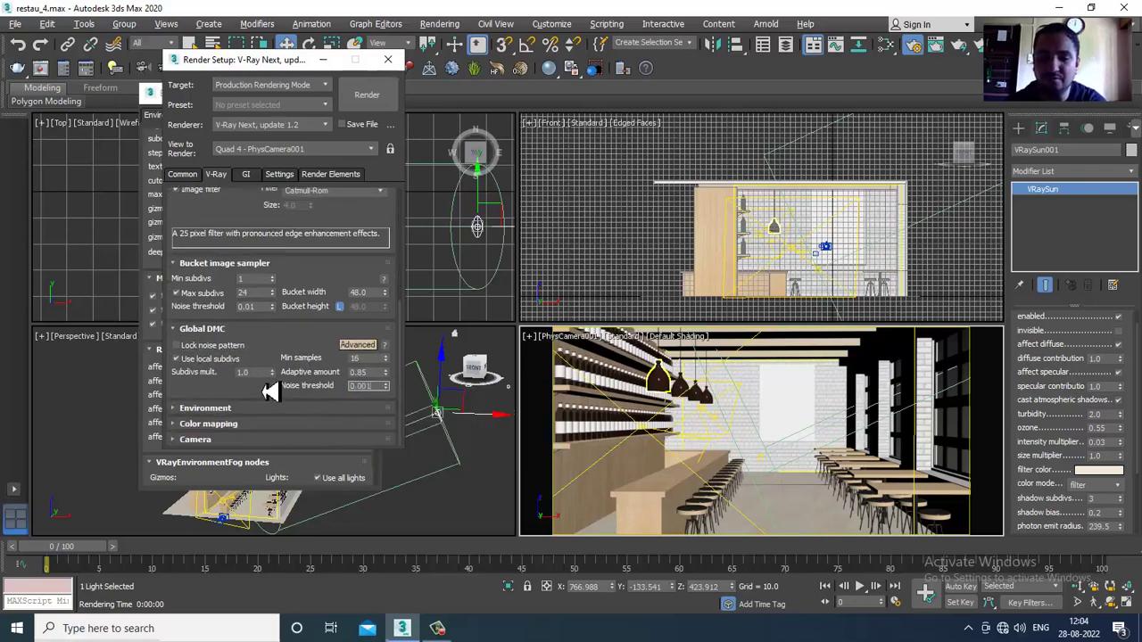
pyautogui.scroll(1, 255, 395)
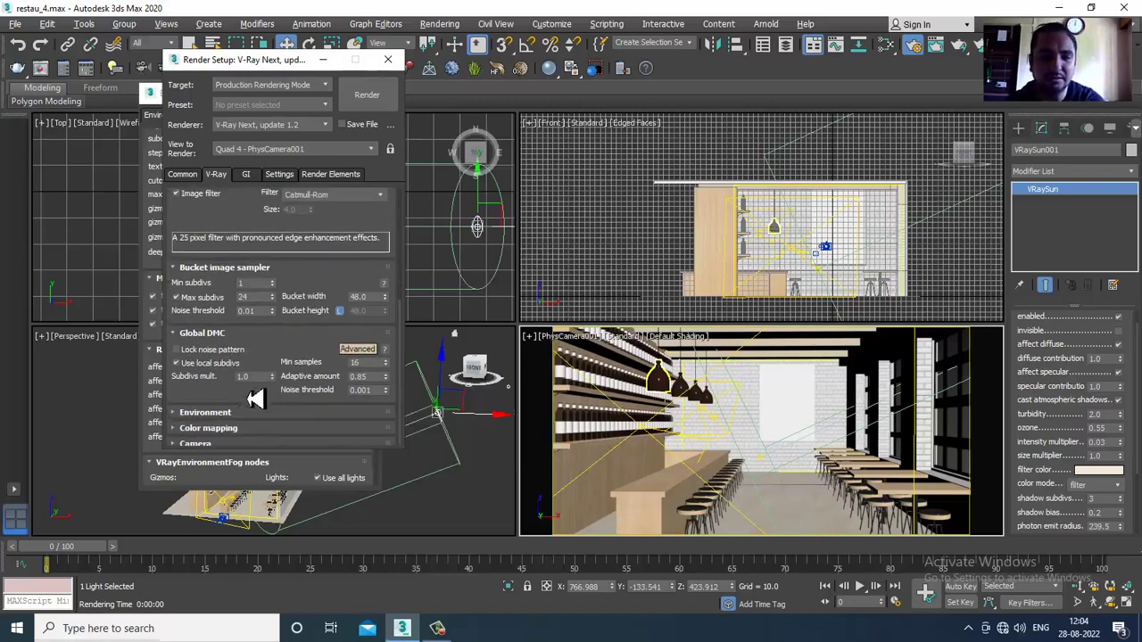
# Expand the render environment and color mapping settings, and set the color mapping type to Exponential
pyautogui.click(225, 414)
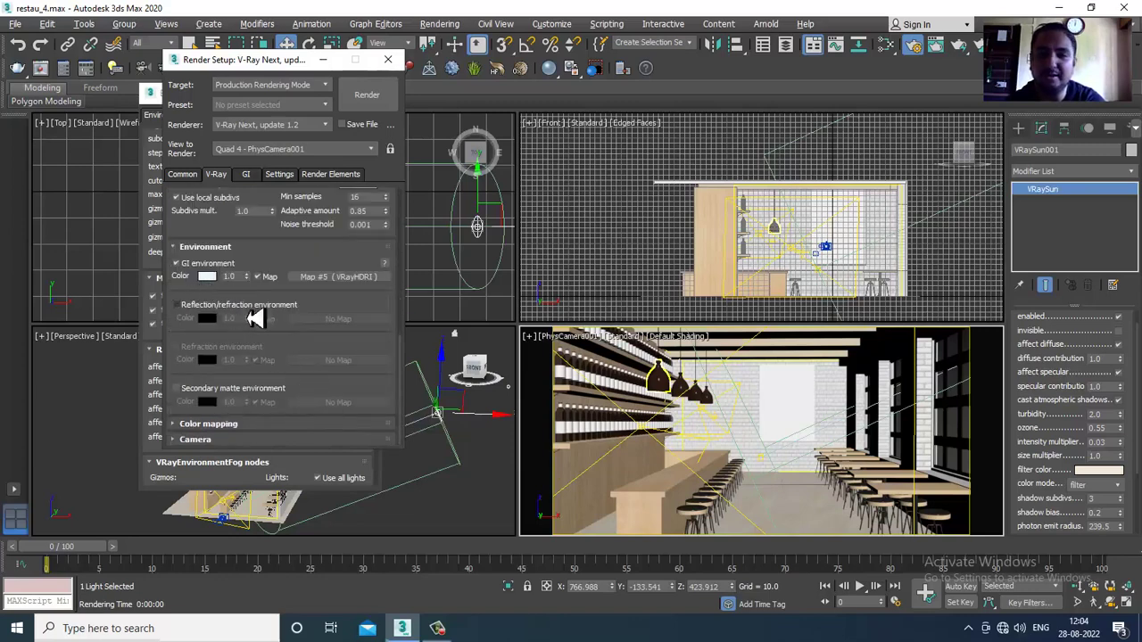
pyautogui.click(223, 428)
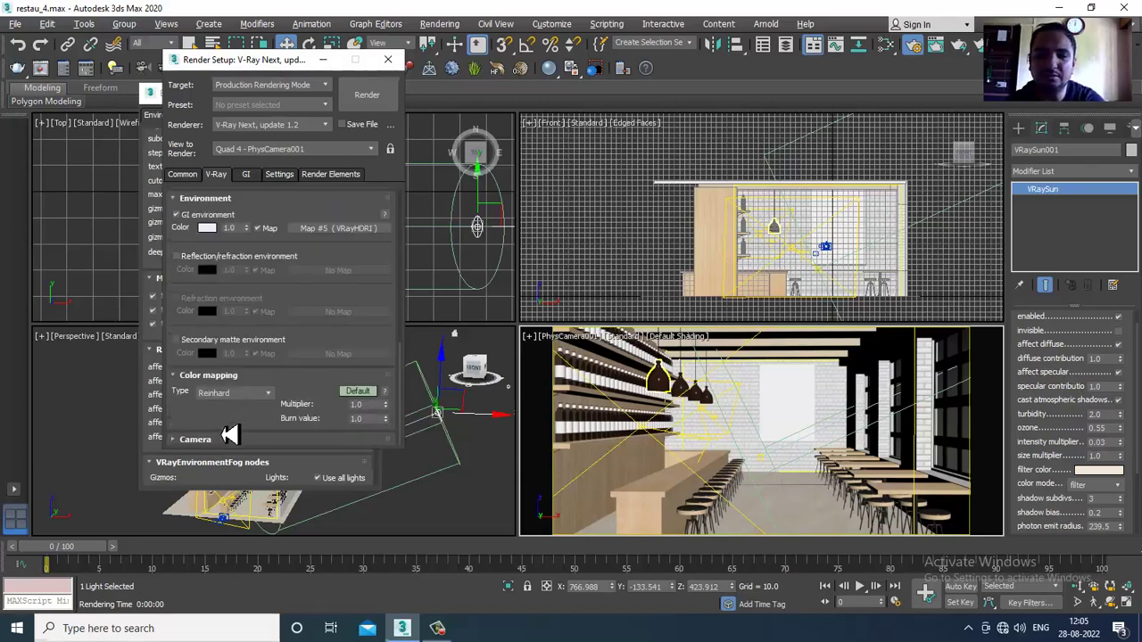
pyautogui.click(255, 395)
pyautogui.click(248, 425)
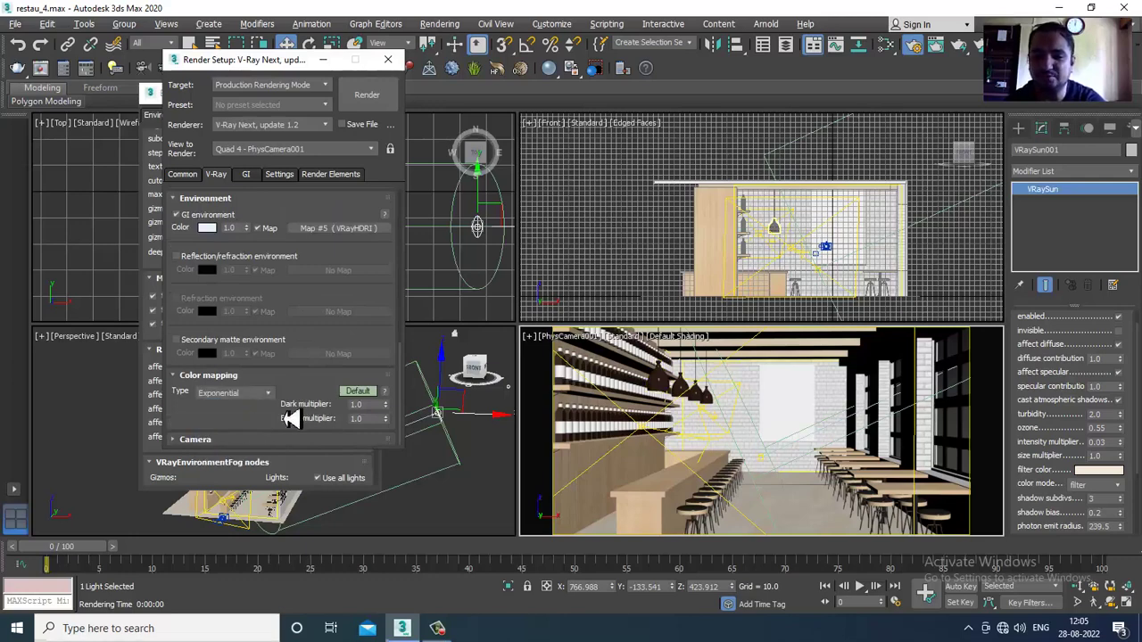
# Switch the color mapping settings to Expert mode and enable sub-pixel mapping
pyautogui.click(358, 393)
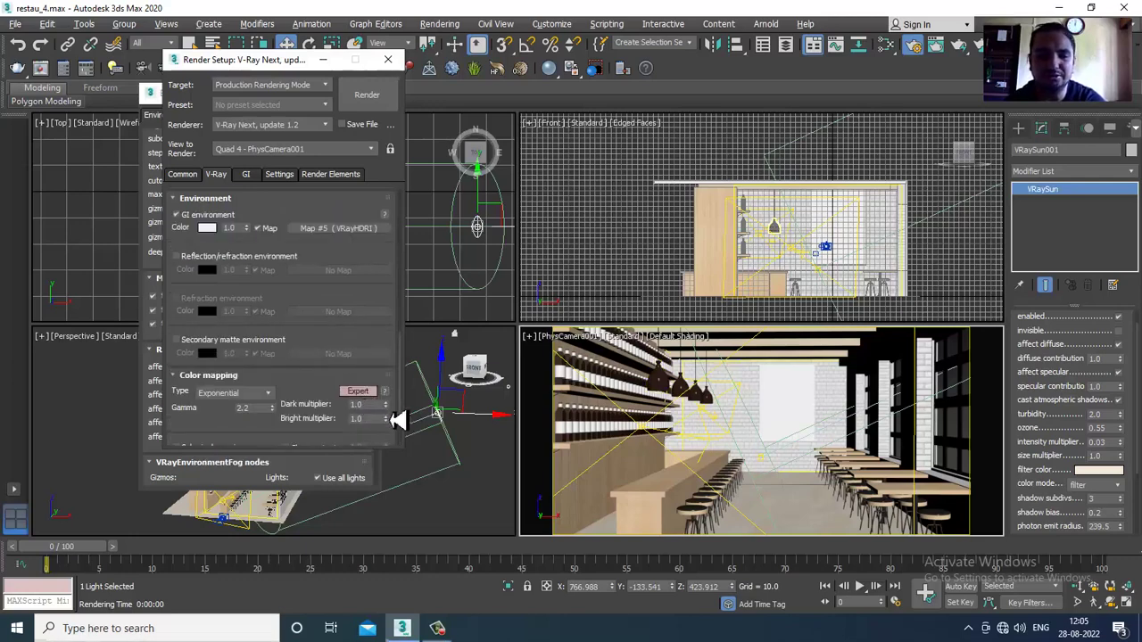
pyautogui.moveTo(258, 432); pyautogui.dragTo(262, 350)
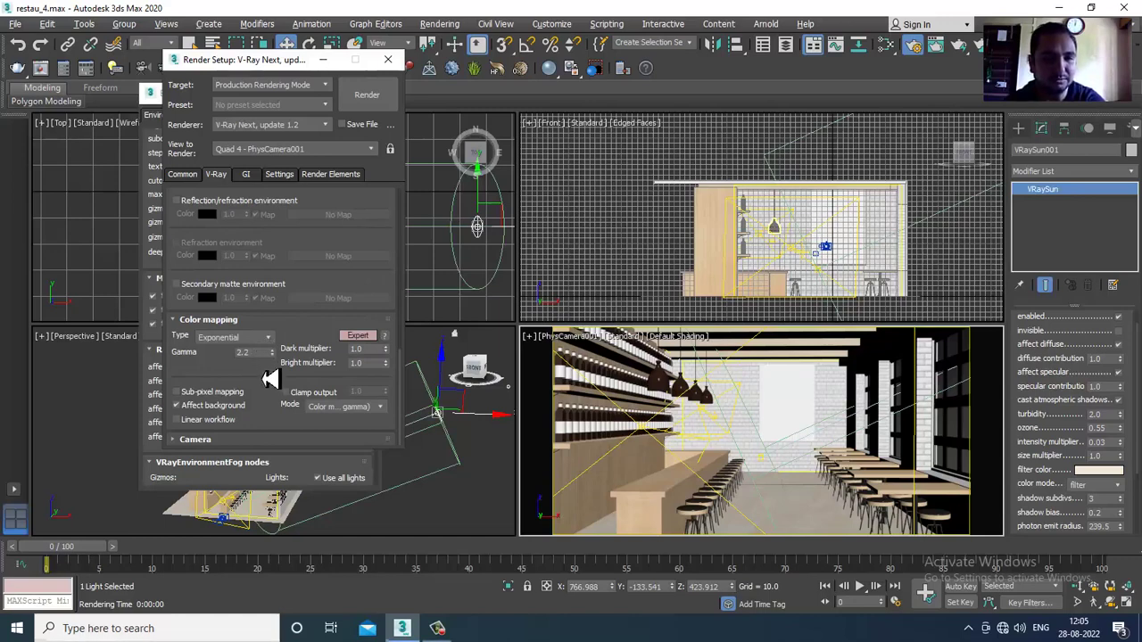
pyautogui.click(205, 392)
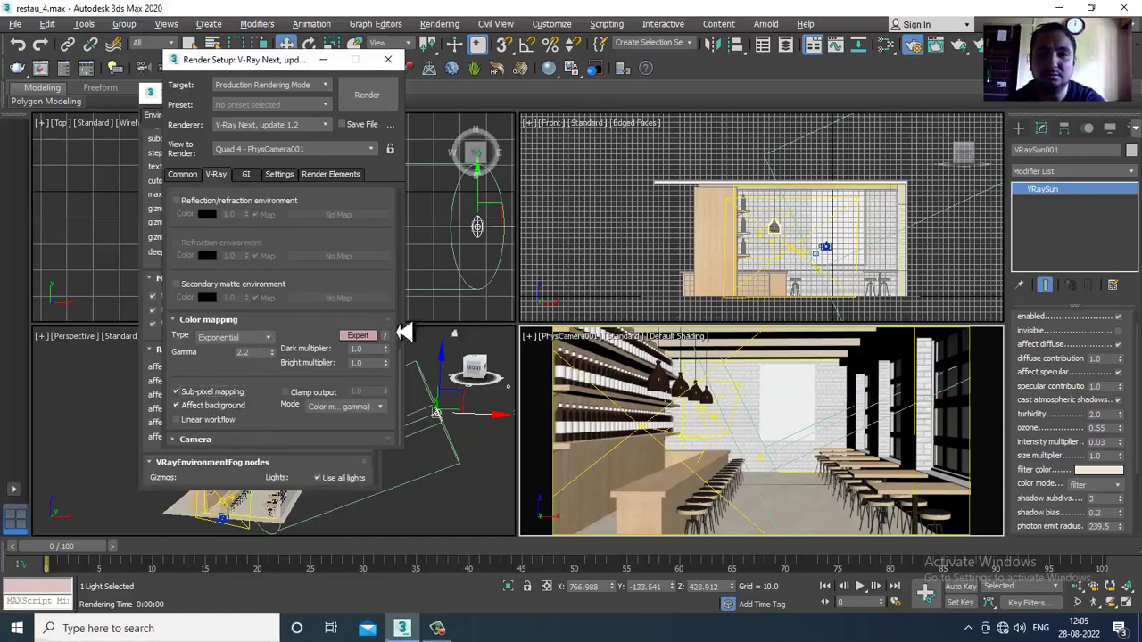
# Switch V-Ray's global illumination settings to Expert mode
pyautogui.click(248, 175)
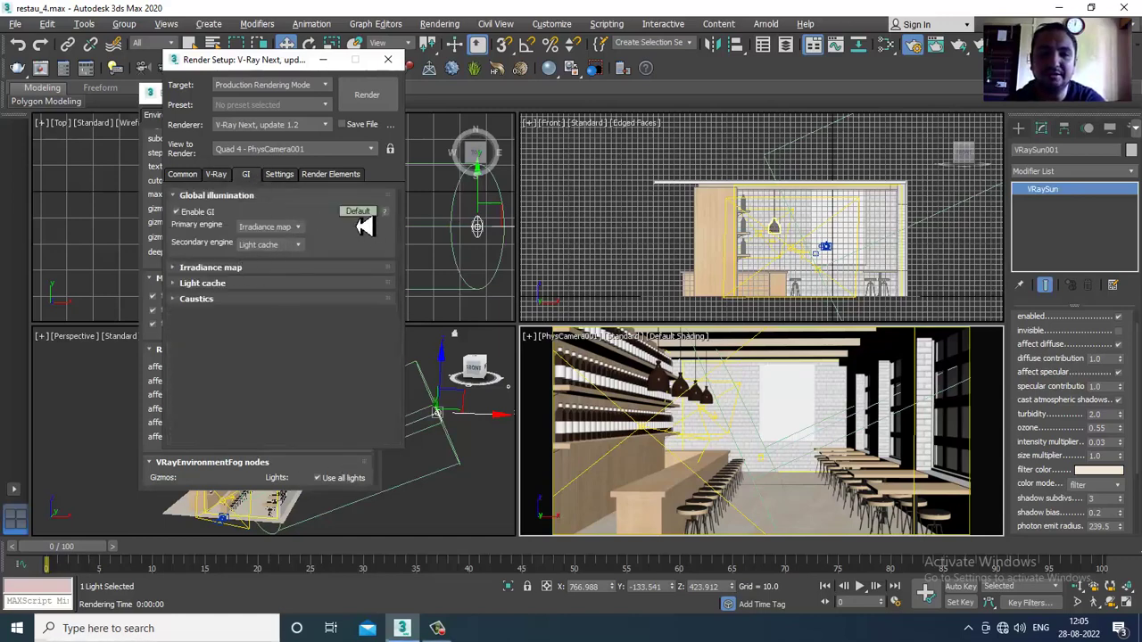
pyautogui.click(358, 213)
pyautogui.click(358, 214)
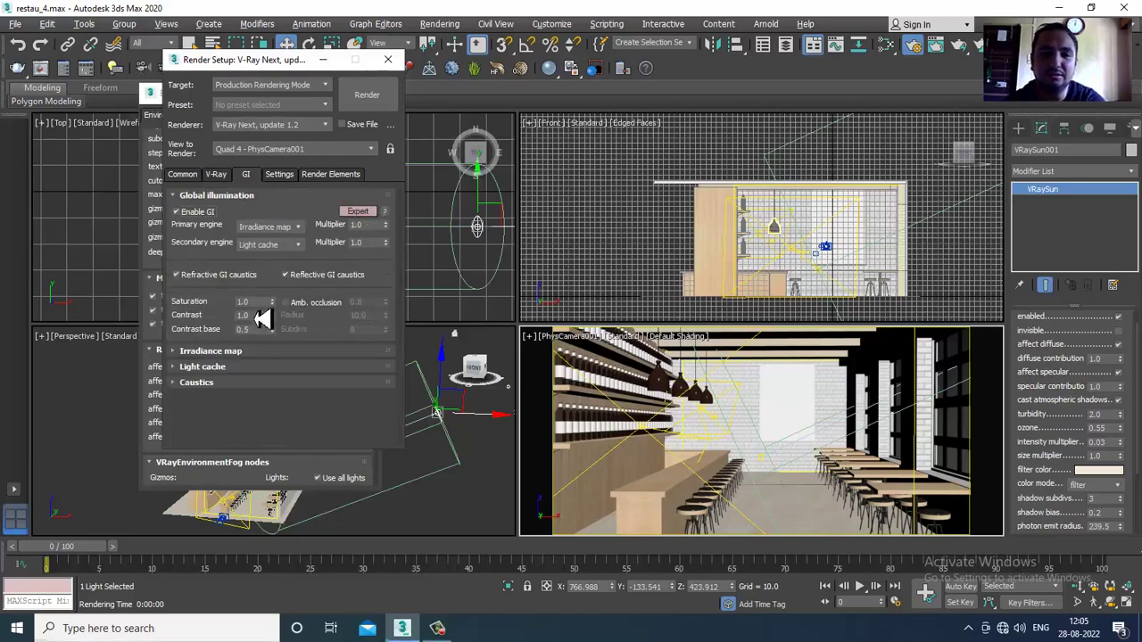
# Set the irradiance map in Advanced mode to 180 subdivs and 60 interpolation samples, with the Medium preset
pyautogui.click(239, 356)
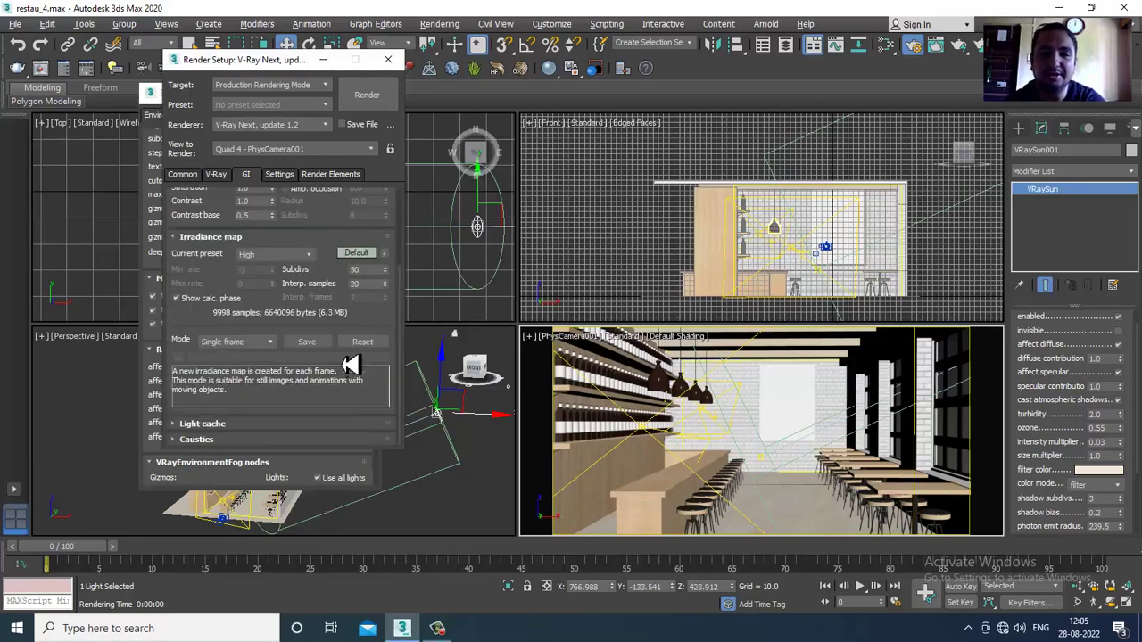
pyautogui.click(358, 255)
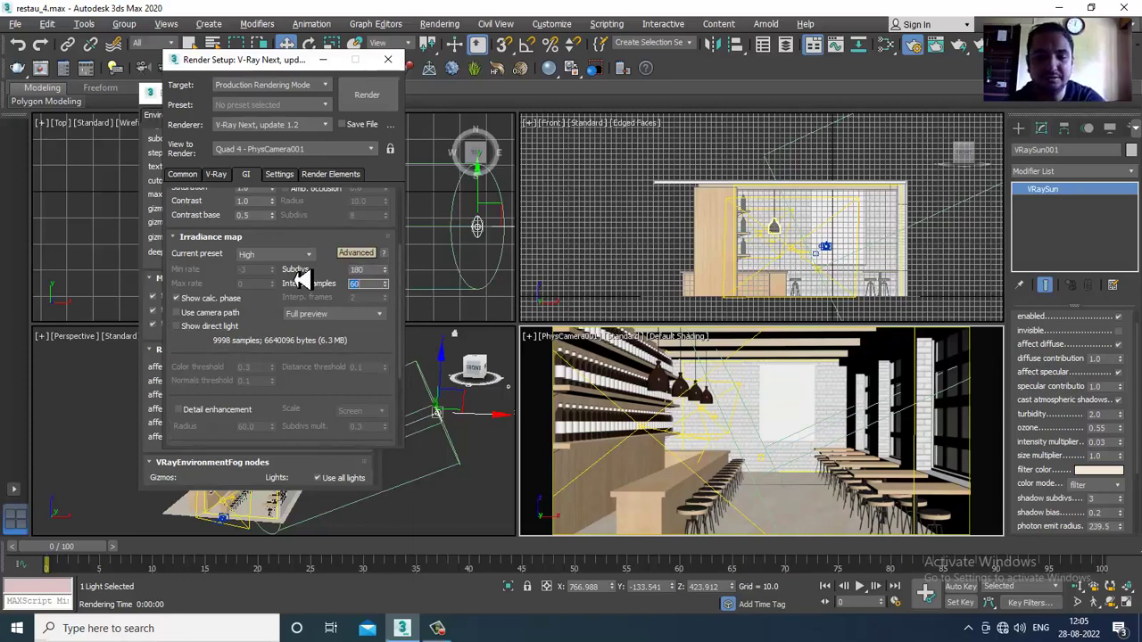
pyautogui.click(301, 255)
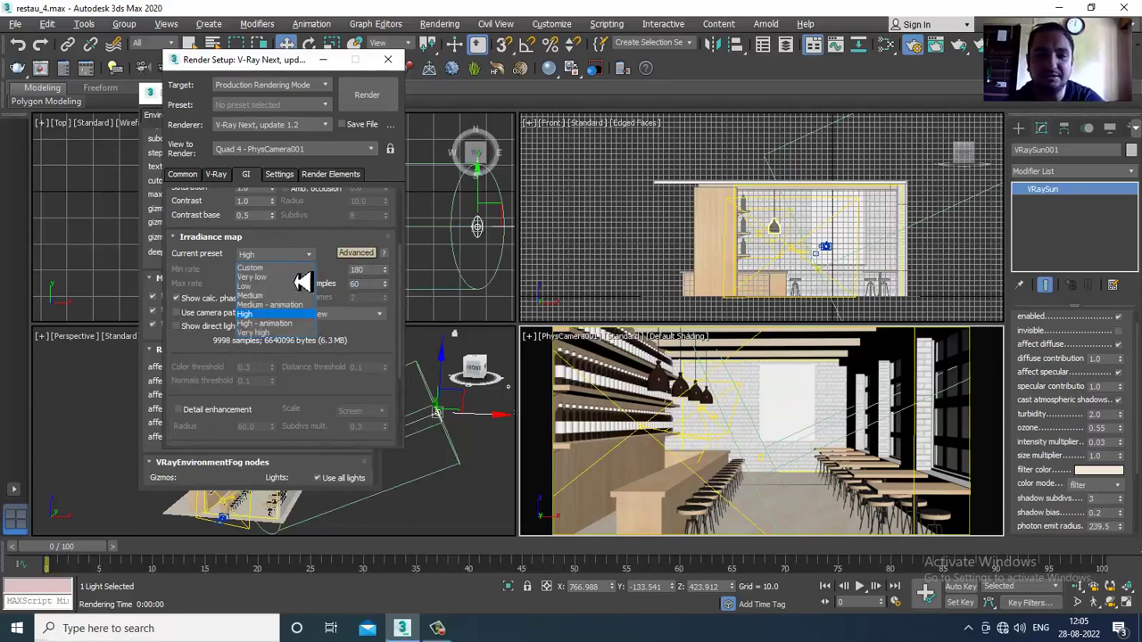
pyautogui.click(304, 310)
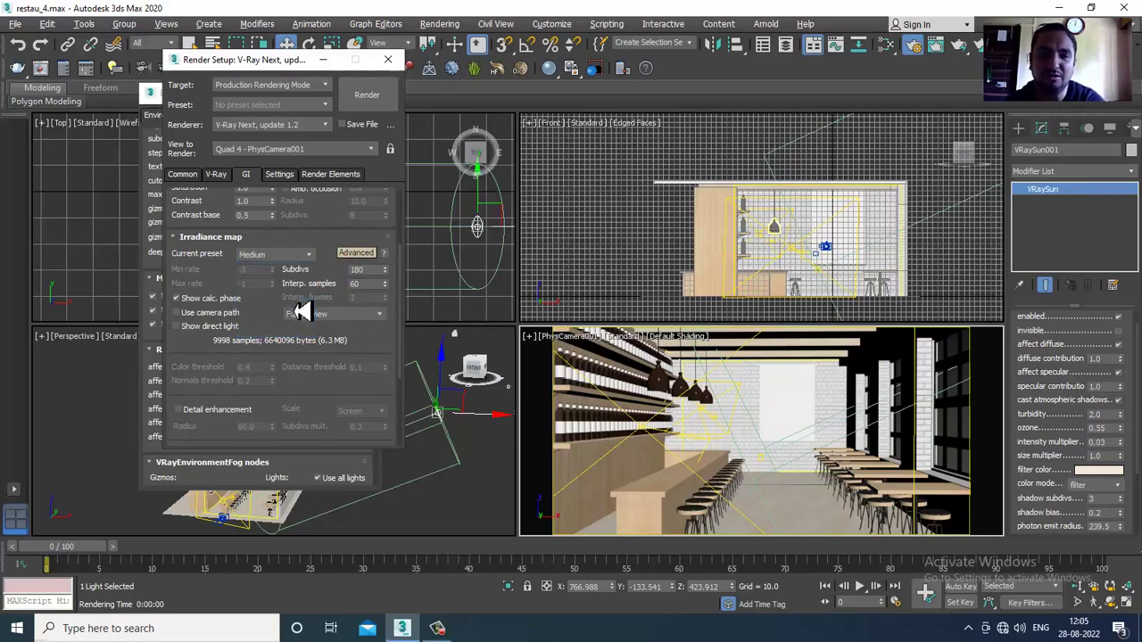
pyautogui.moveTo(260, 309); pyautogui.dragTo(292, 156)
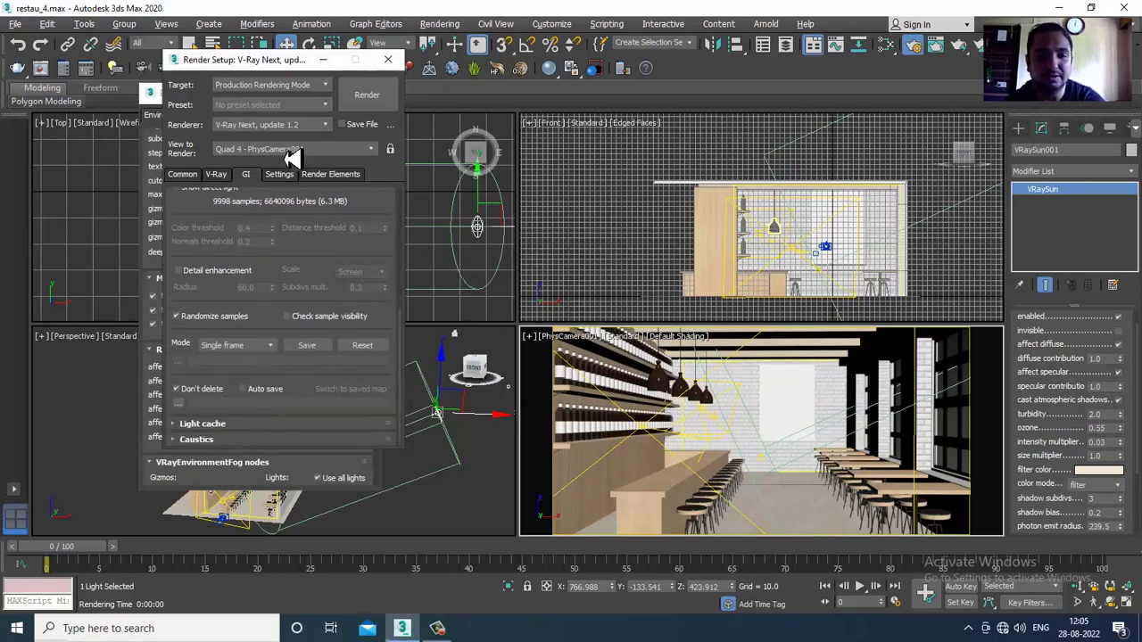
# Expand the light cache settings, set the subdivs to 1500 and reveal the additional options
pyautogui.click(203, 424)
pyautogui.moveTo(256, 346); pyautogui.dragTo(158, 347)
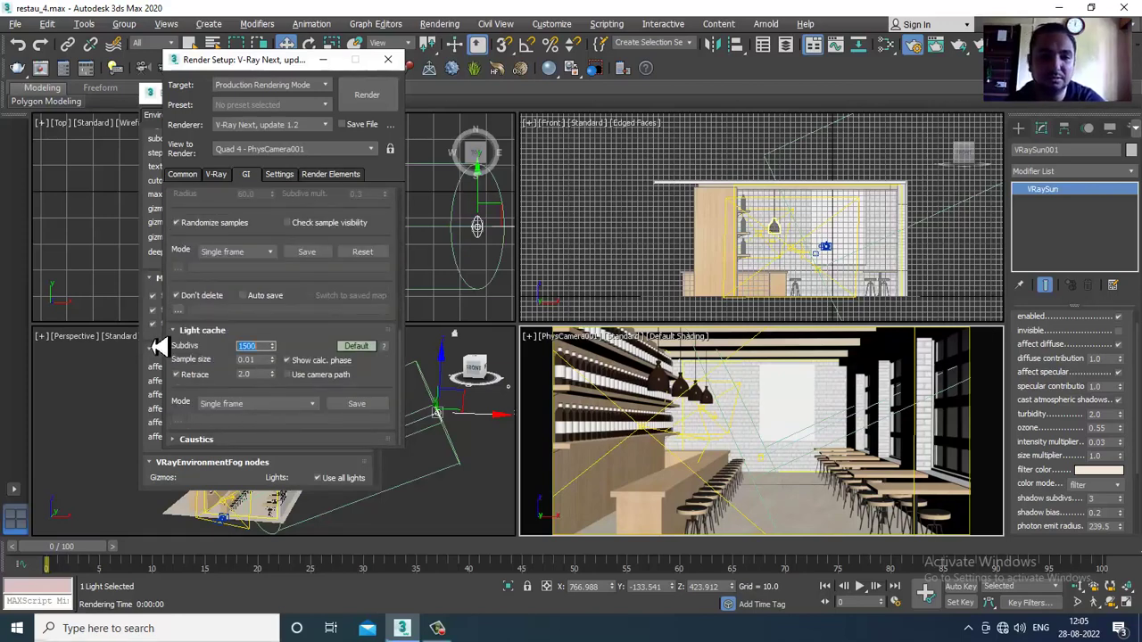
pyautogui.click(354, 347)
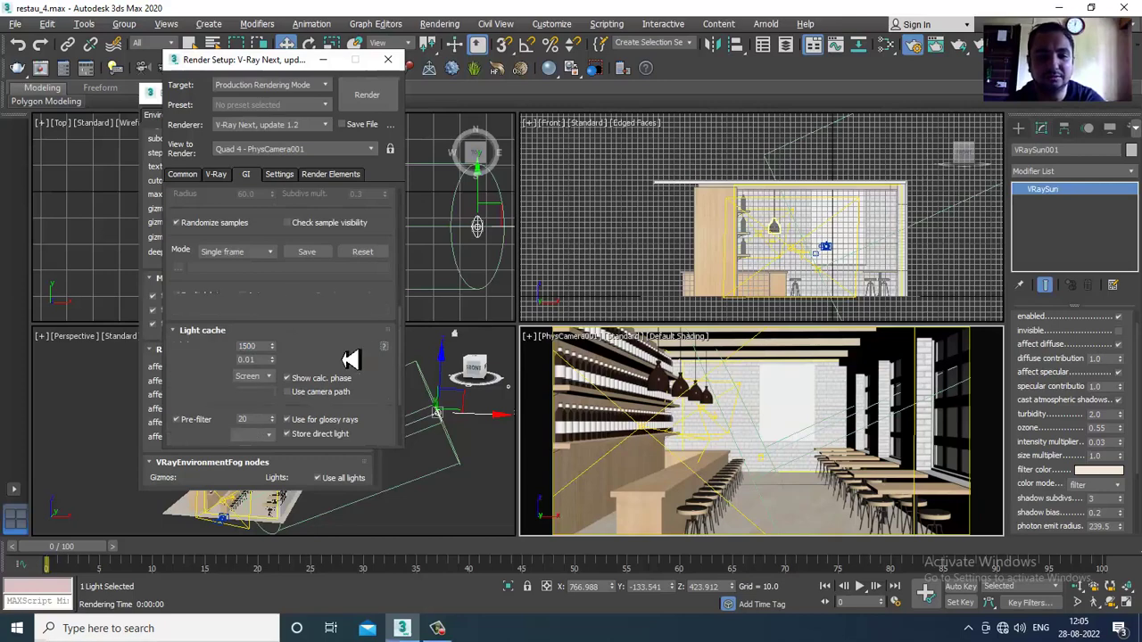
pyautogui.moveTo(386, 380); pyautogui.dragTo(398, 114)
# Switch V-Ray's system settings to Expert mode and set the dynamic memory limit to 4000 MB
pyautogui.click(279, 175)
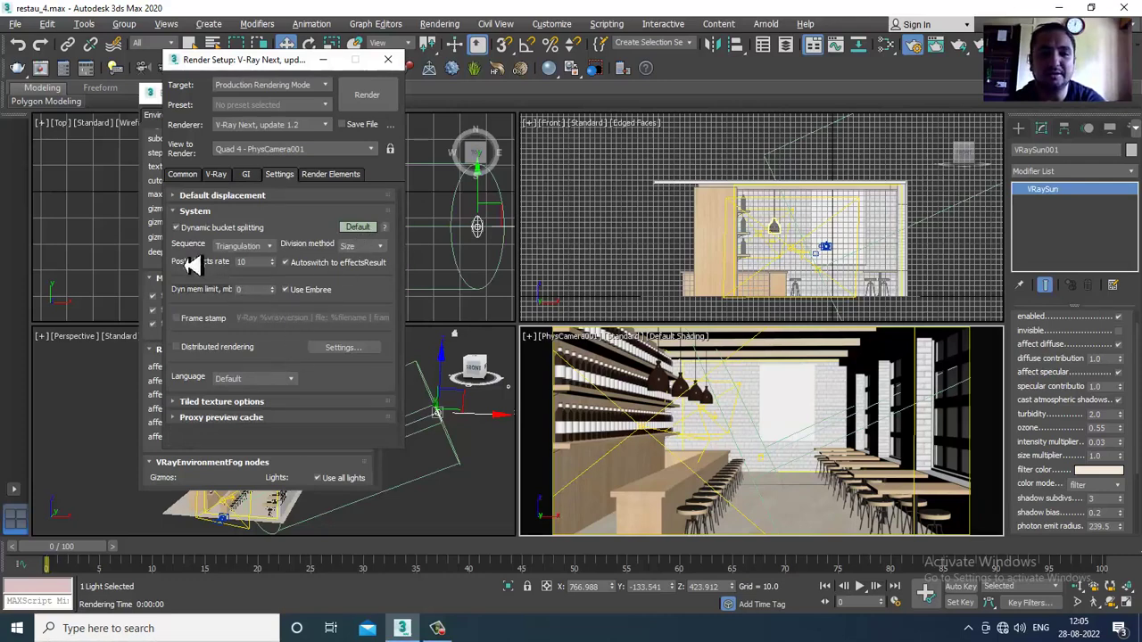
pyautogui.click(369, 226)
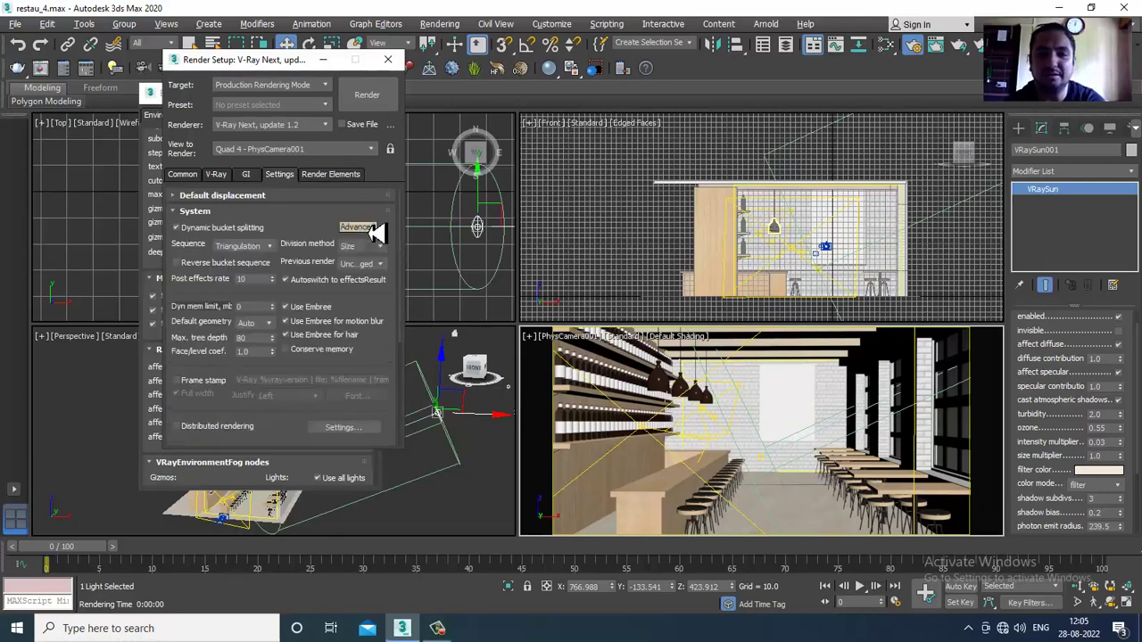
pyautogui.click(255, 306)
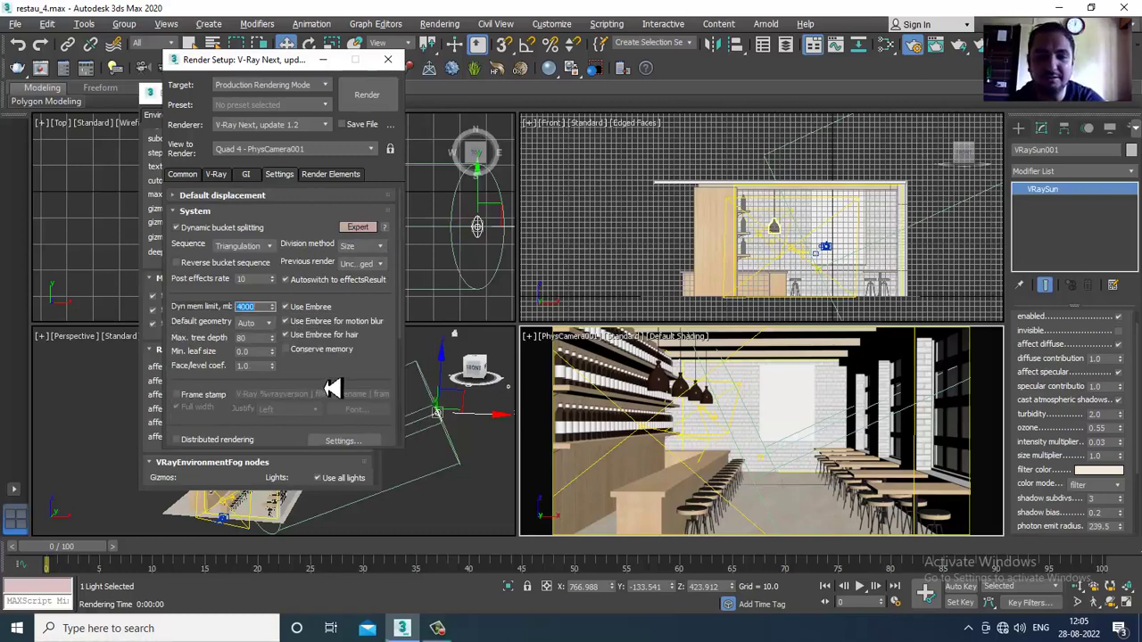
pyautogui.scroll(-5, 331, 387)
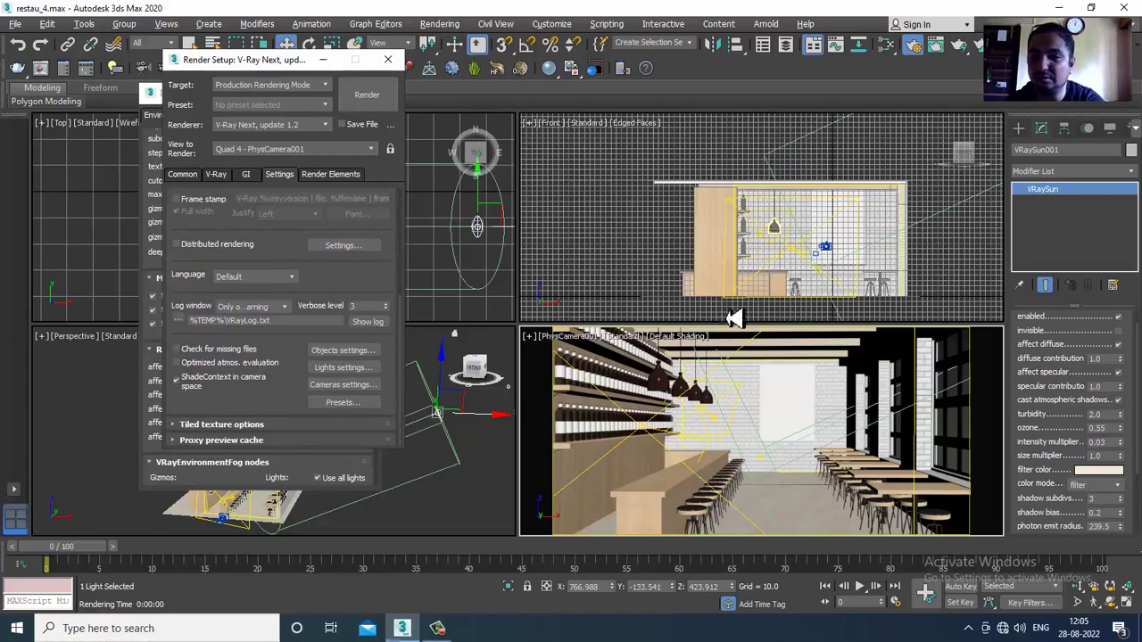
# Start V-Ray IPR in the physical camera view and dismiss the V-Ray messages window
pyautogui.click(628, 337)
pyautogui.click(678, 366)
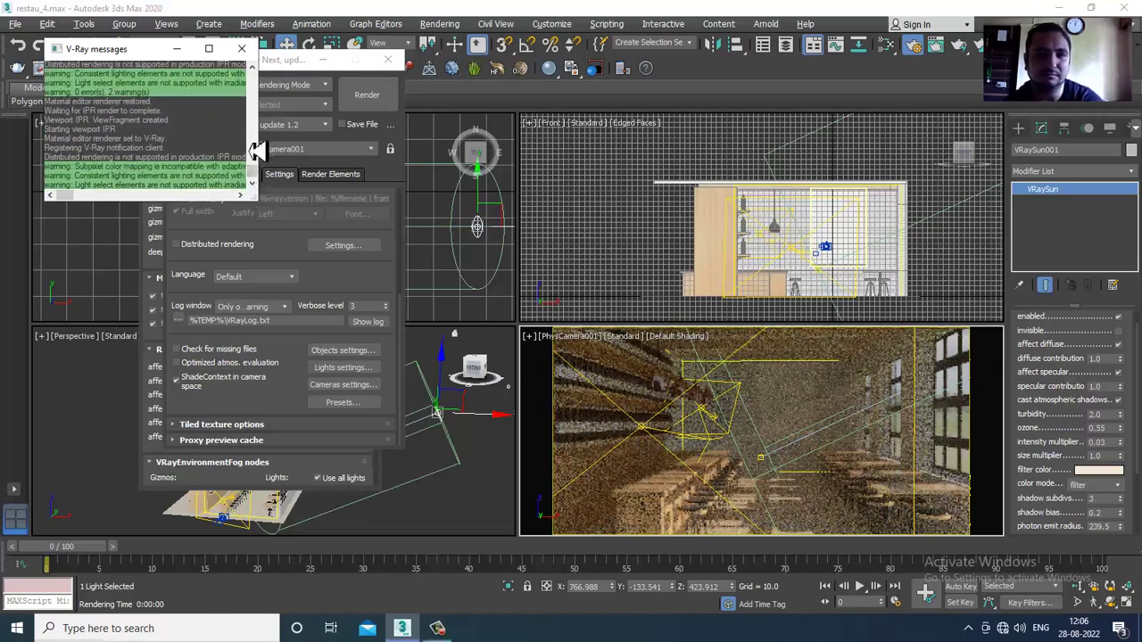
pyautogui.click(243, 49)
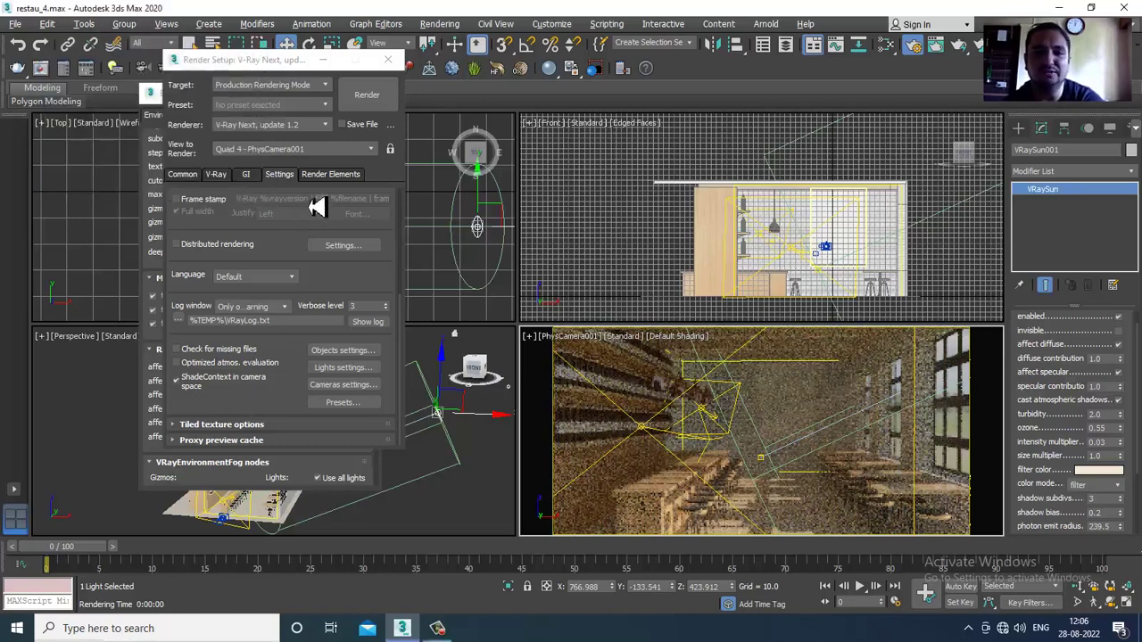
# Disable sub-pixel mapping in the V-Ray color mapping settings
pyautogui.click(247, 175)
pyautogui.click(217, 175)
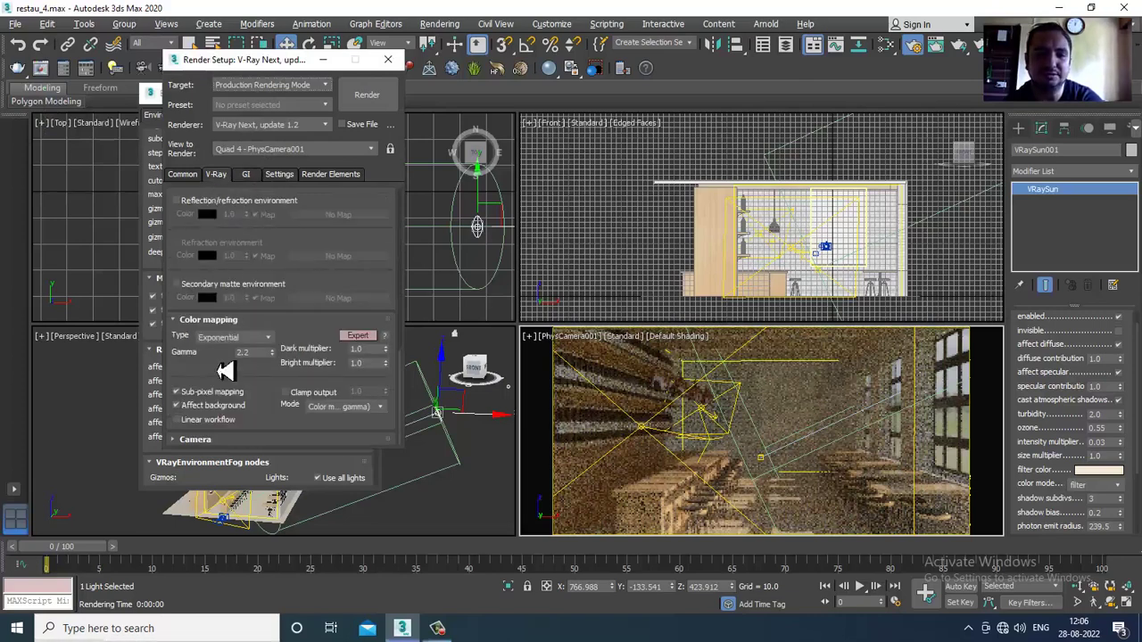
pyautogui.click(177, 393)
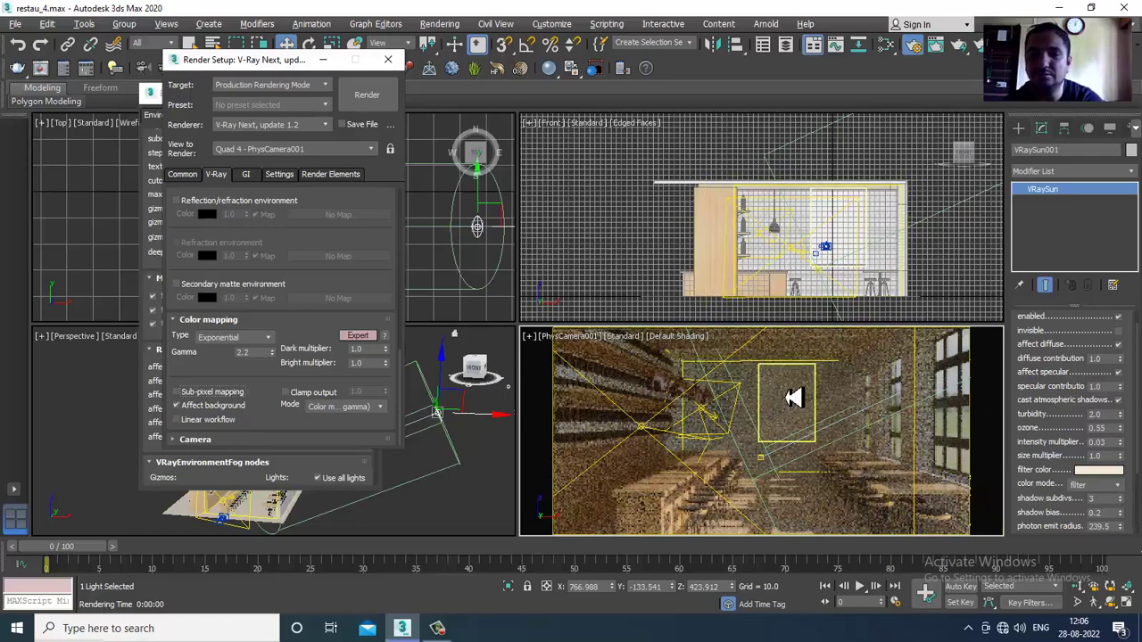
# Render the physical camera view and inspect the image in the V-Ray frame buffer
pyautogui.click(793, 398)
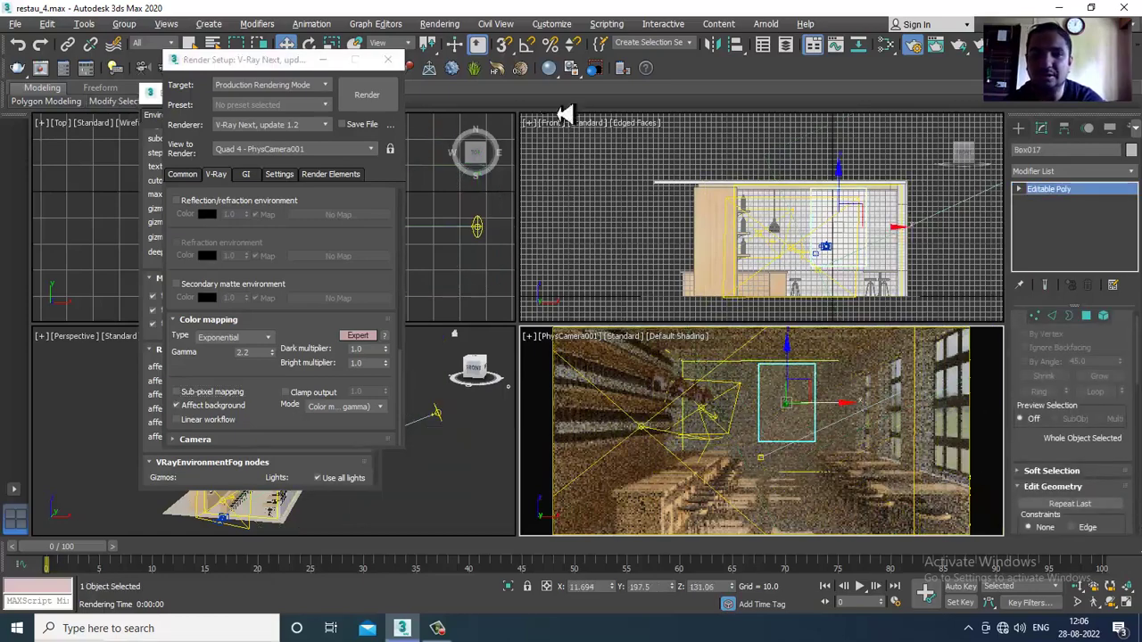
pyautogui.click(437, 25)
pyautogui.click(446, 47)
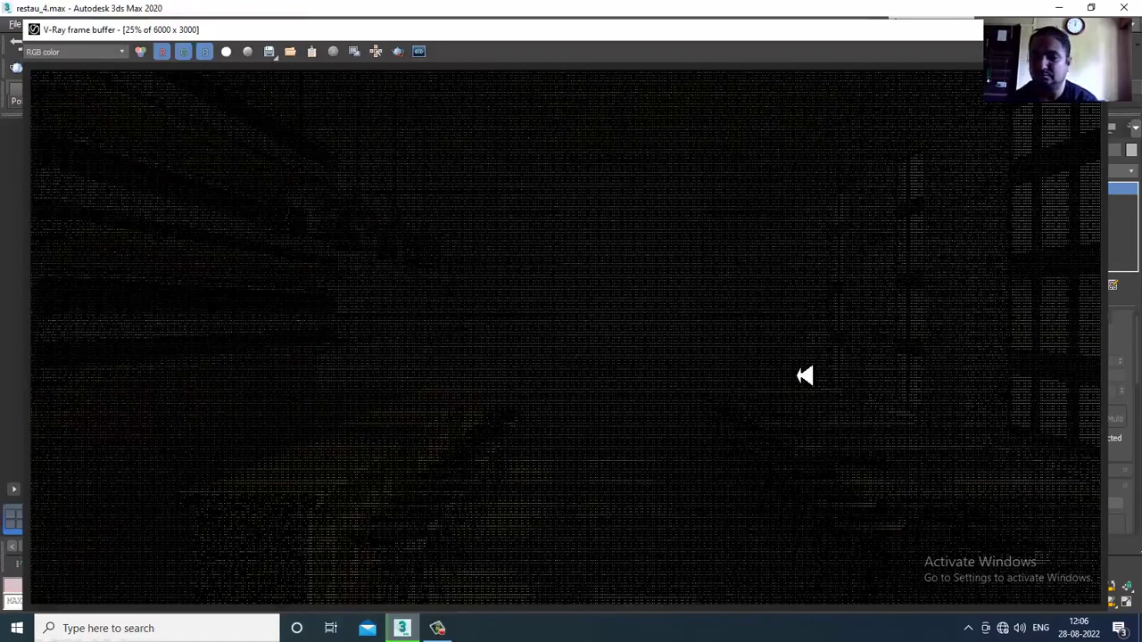
pyautogui.scroll(-2, 805, 375)
pyautogui.scroll(2, 803, 376)
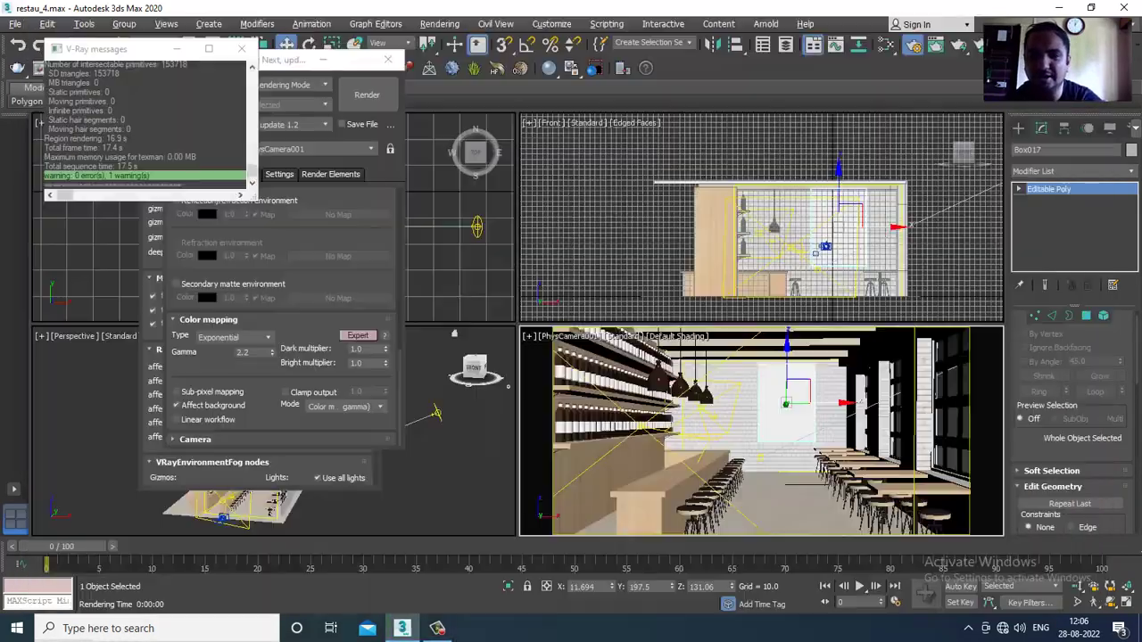
# Select the VRaySun in the perspective view and set its intensity multiplier to 0.06
pyautogui.click(438, 414)
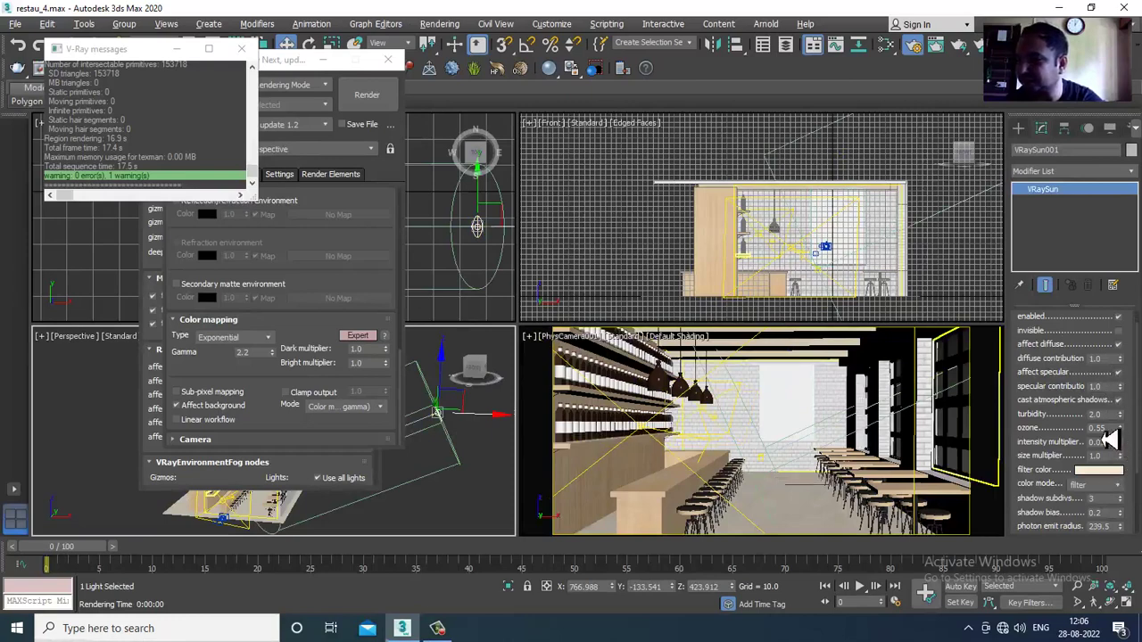
pyautogui.doubleClick(1095, 443)
pyautogui.write('0.03')
pyautogui.press('Return')
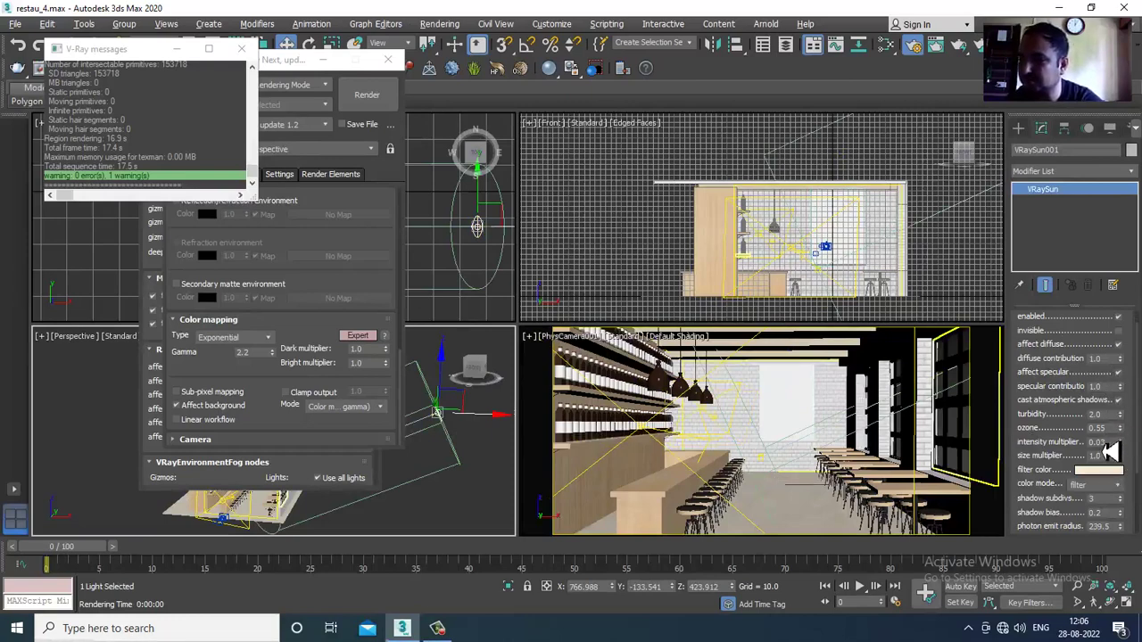
pyautogui.doubleClick(1099, 443)
pyautogui.write('0.')
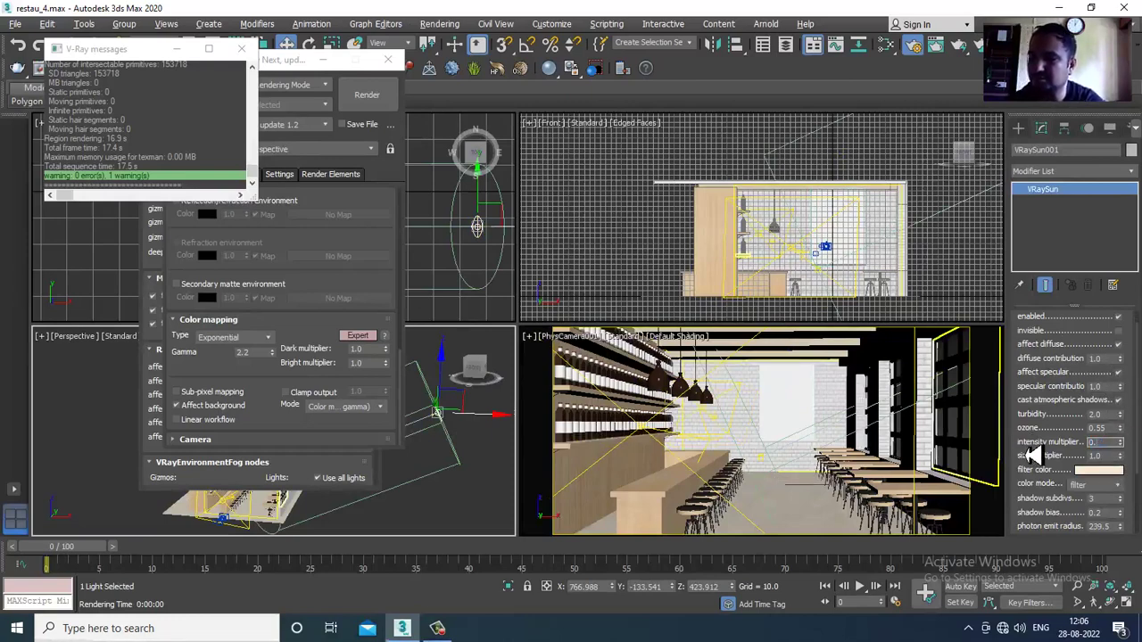
pyautogui.write('06')
pyautogui.press('Return')
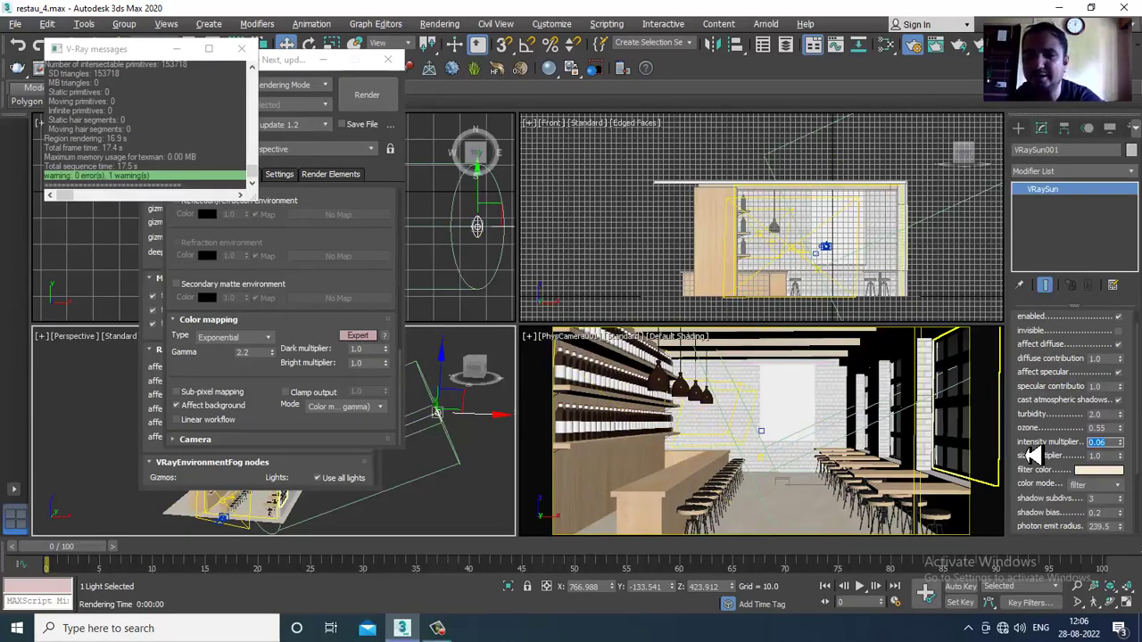
# Restart V-Ray IPR in the physical camera view to preview the sunlight, and close the V-Ray messages window
pyautogui.click(637, 337)
pyautogui.click(661, 368)
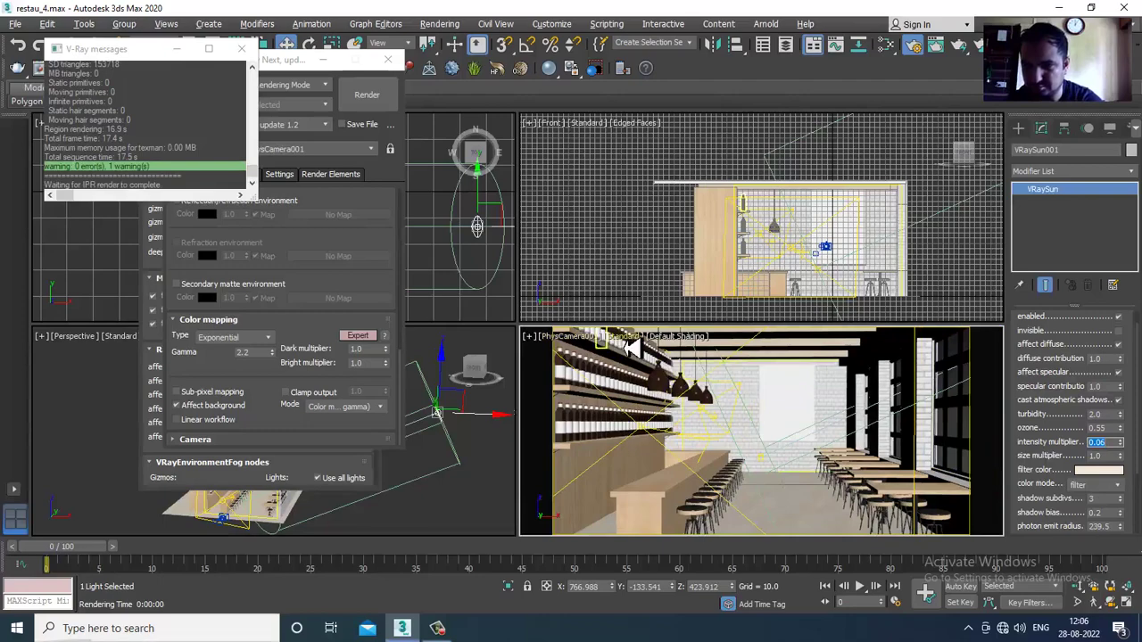
pyautogui.click(629, 337)
pyautogui.click(663, 370)
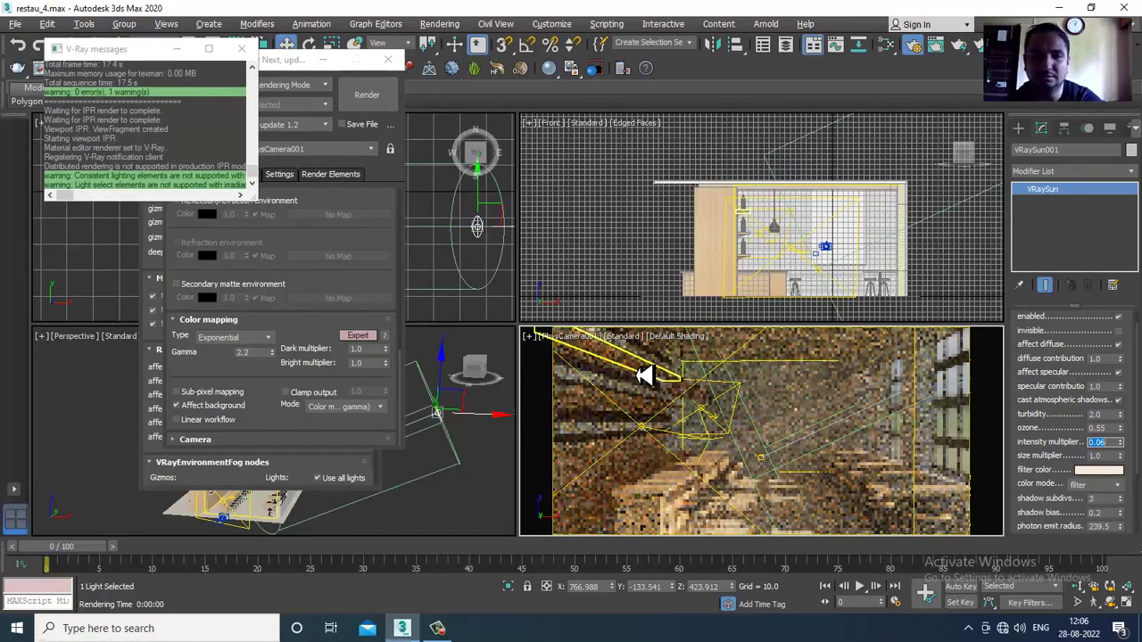
pyautogui.click(243, 49)
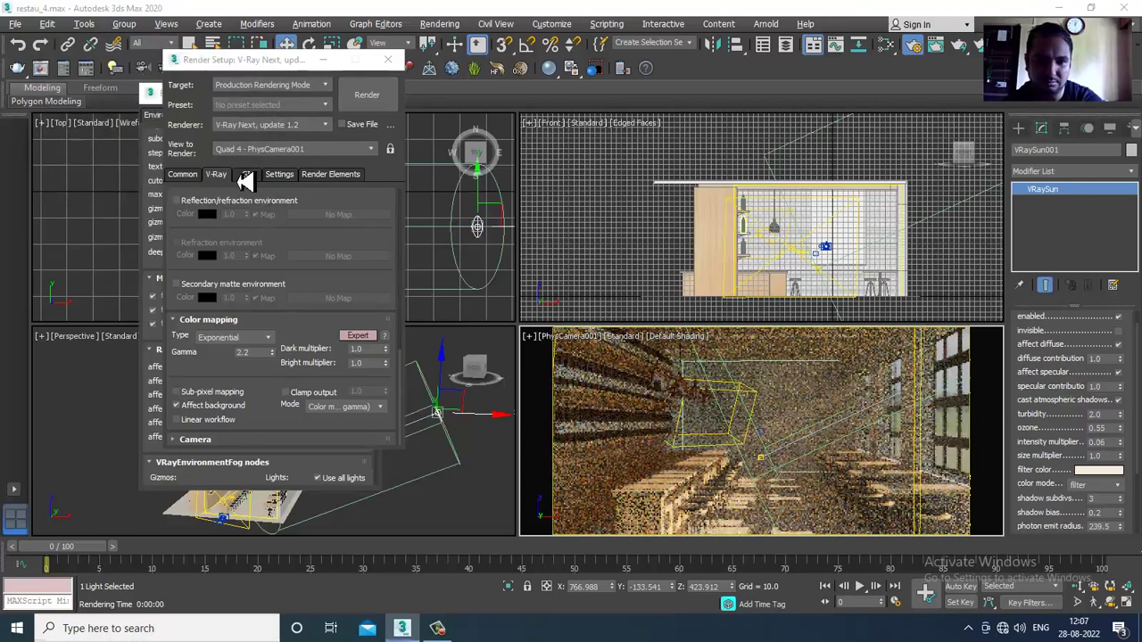
# Change the V-Ray image filter to VRayLanczosFilter
pyautogui.click(248, 175)
pyautogui.click(216, 175)
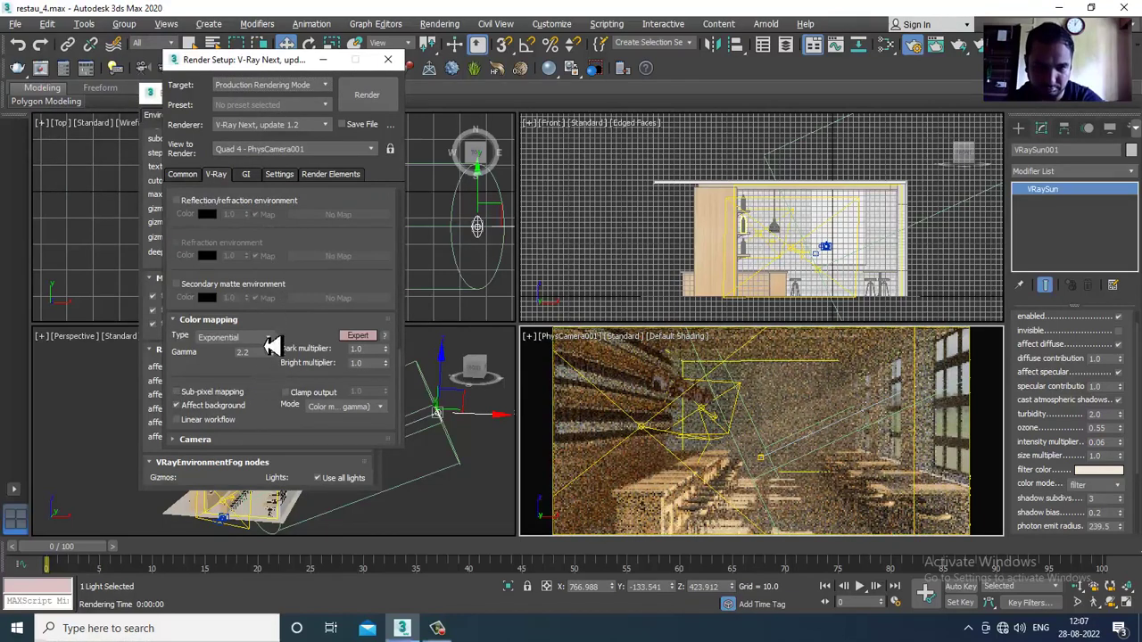
pyautogui.moveTo(273, 343); pyautogui.dragTo(274, 528)
pyautogui.moveTo(296, 274); pyautogui.dragTo(296, 458)
pyautogui.click(330, 292)
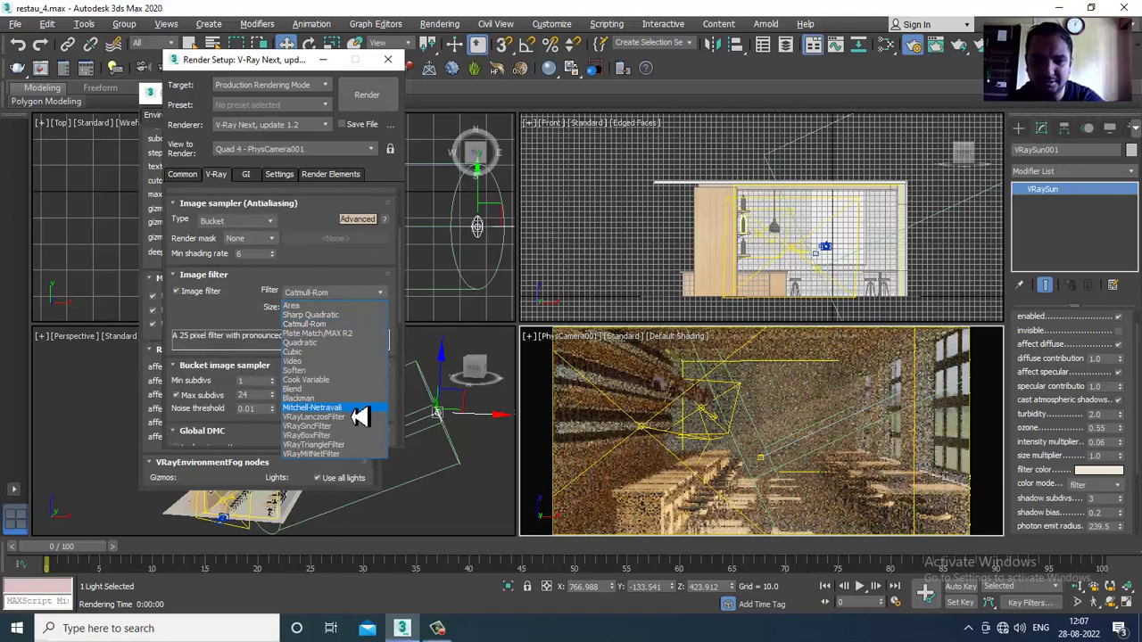
pyautogui.click(314, 417)
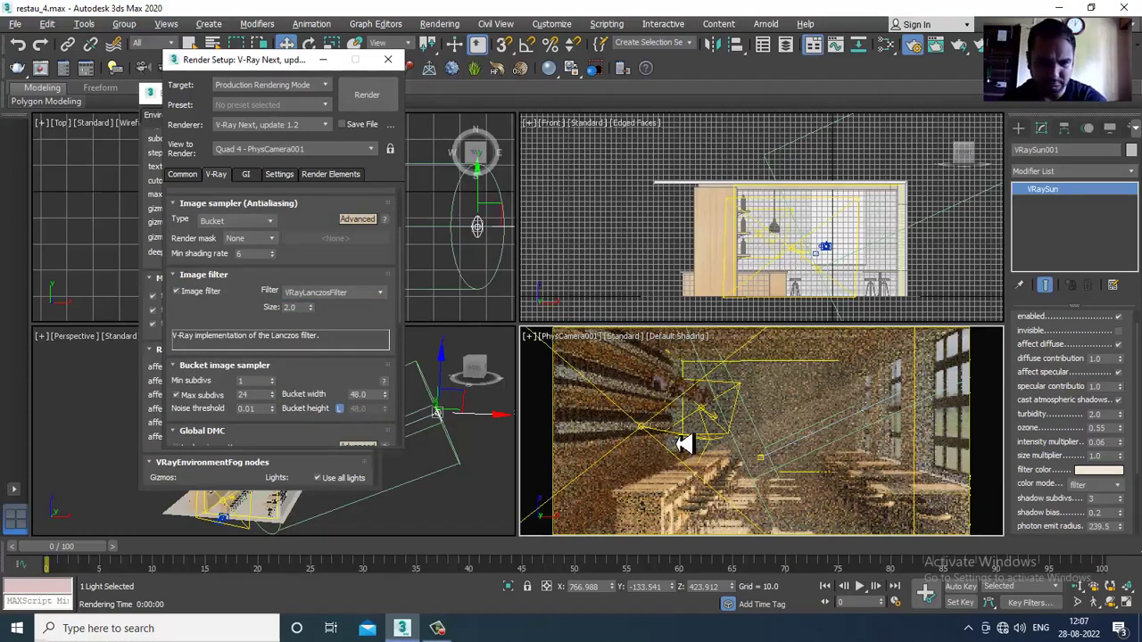
# Set the V-Ray color mapping type to Linear multiply
pyautogui.moveTo(246, 332); pyautogui.dragTo(256, 179)
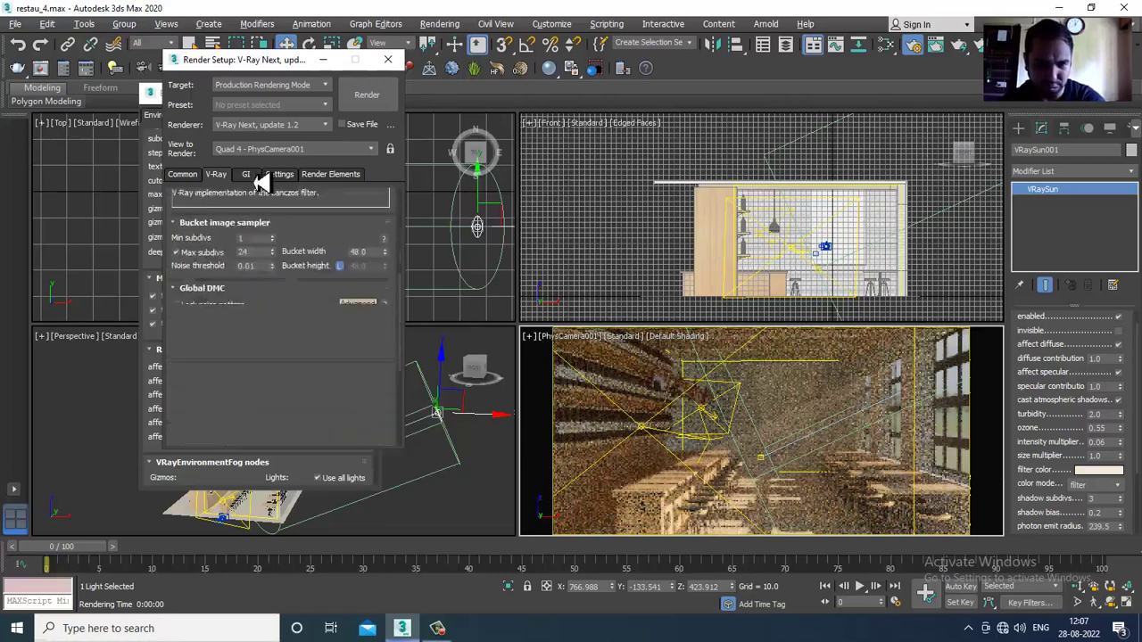
pyautogui.scroll(-5, 224, 357)
pyautogui.click(236, 386)
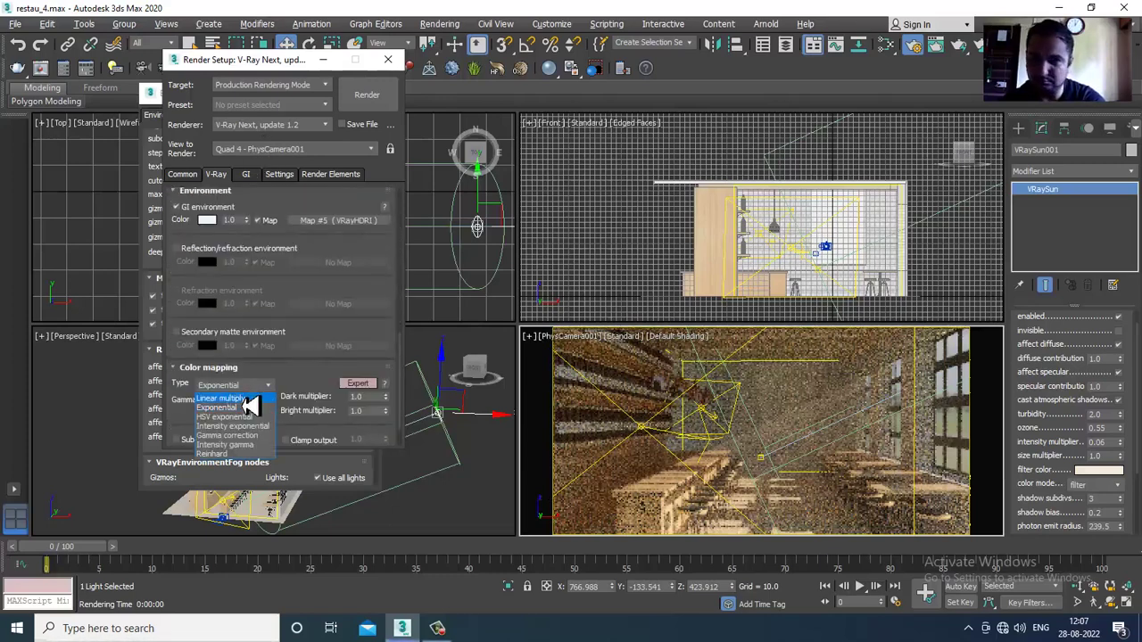
pyautogui.click(230, 398)
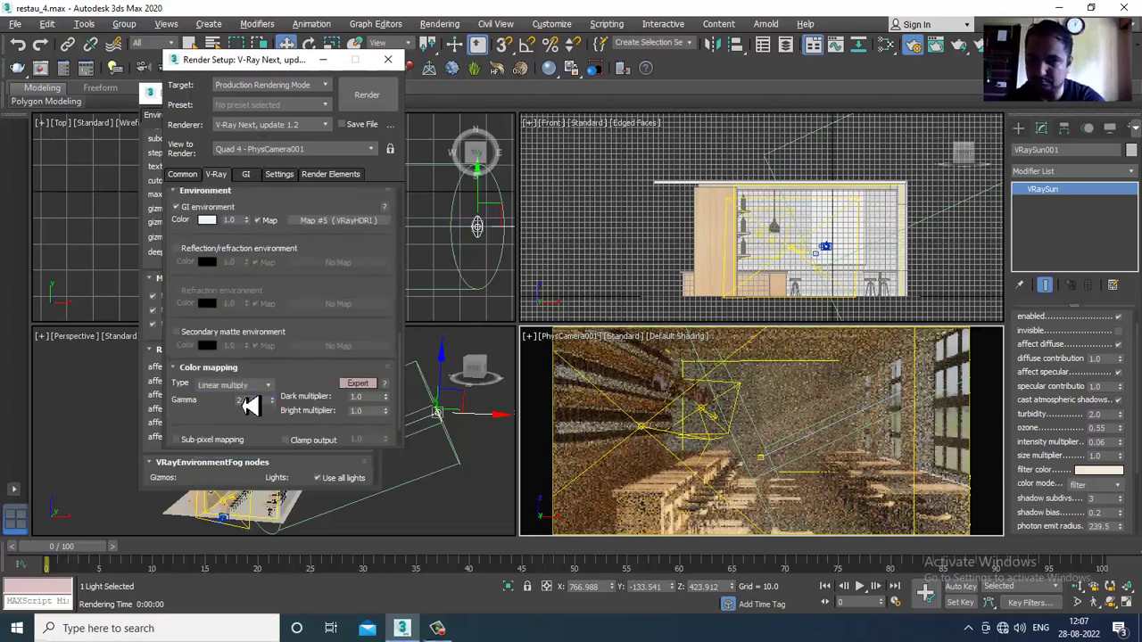
# Select the restaurant wall, maximize the physical camera view and switch it to wireframe display
pyautogui.click(812, 429)
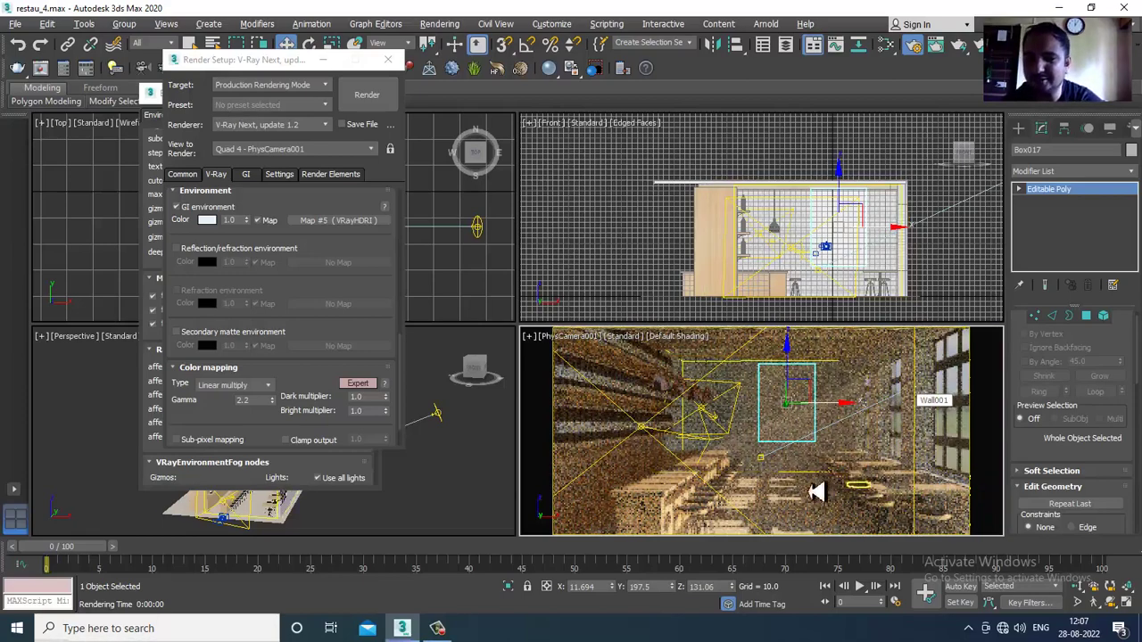
pyautogui.click(754, 454)
pyautogui.hotkey('alt', 'w')
pyautogui.press('F3')
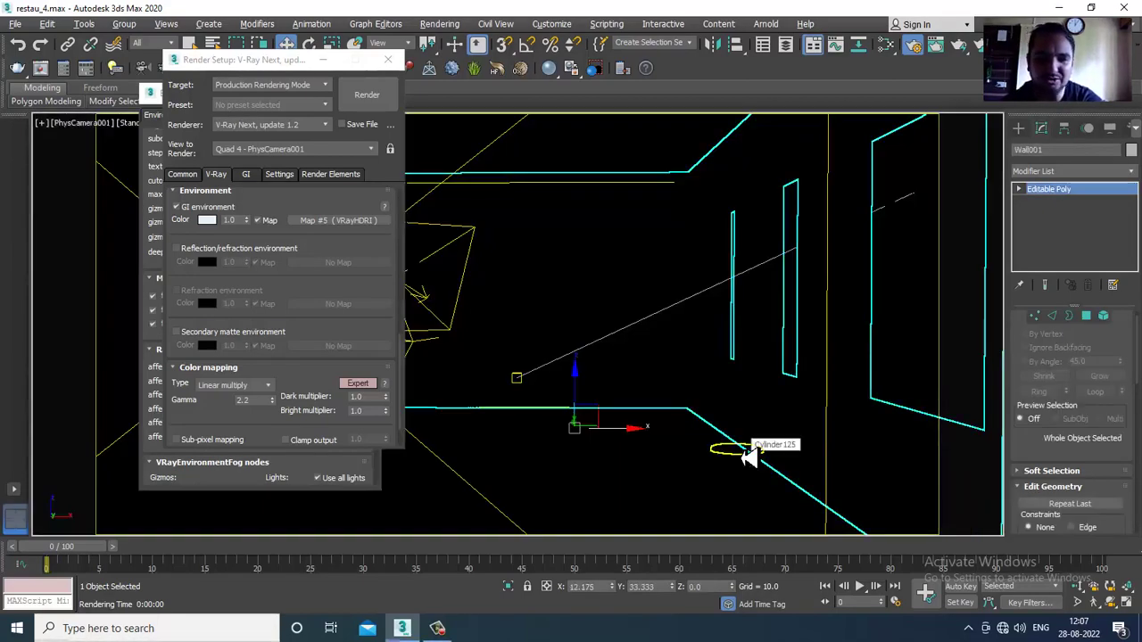